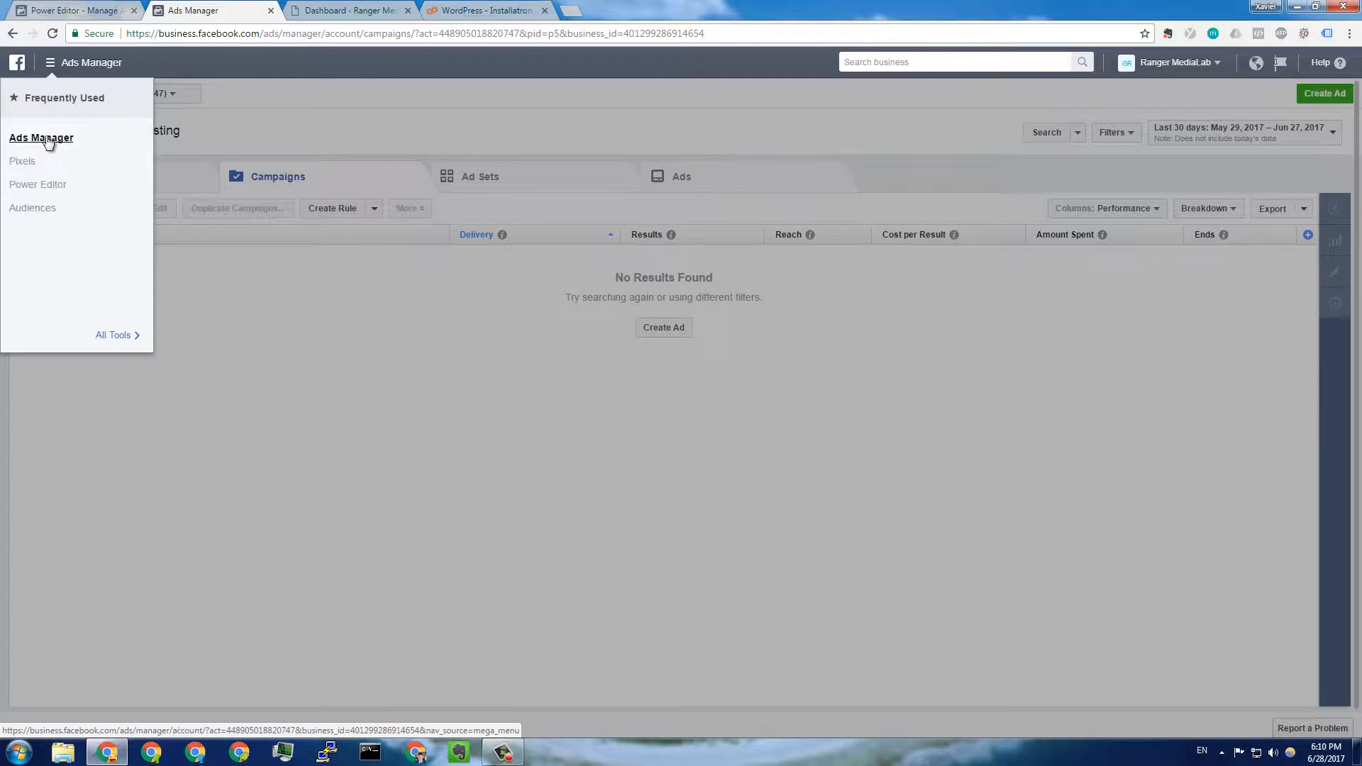
pyautogui.moveTo(97, 337)
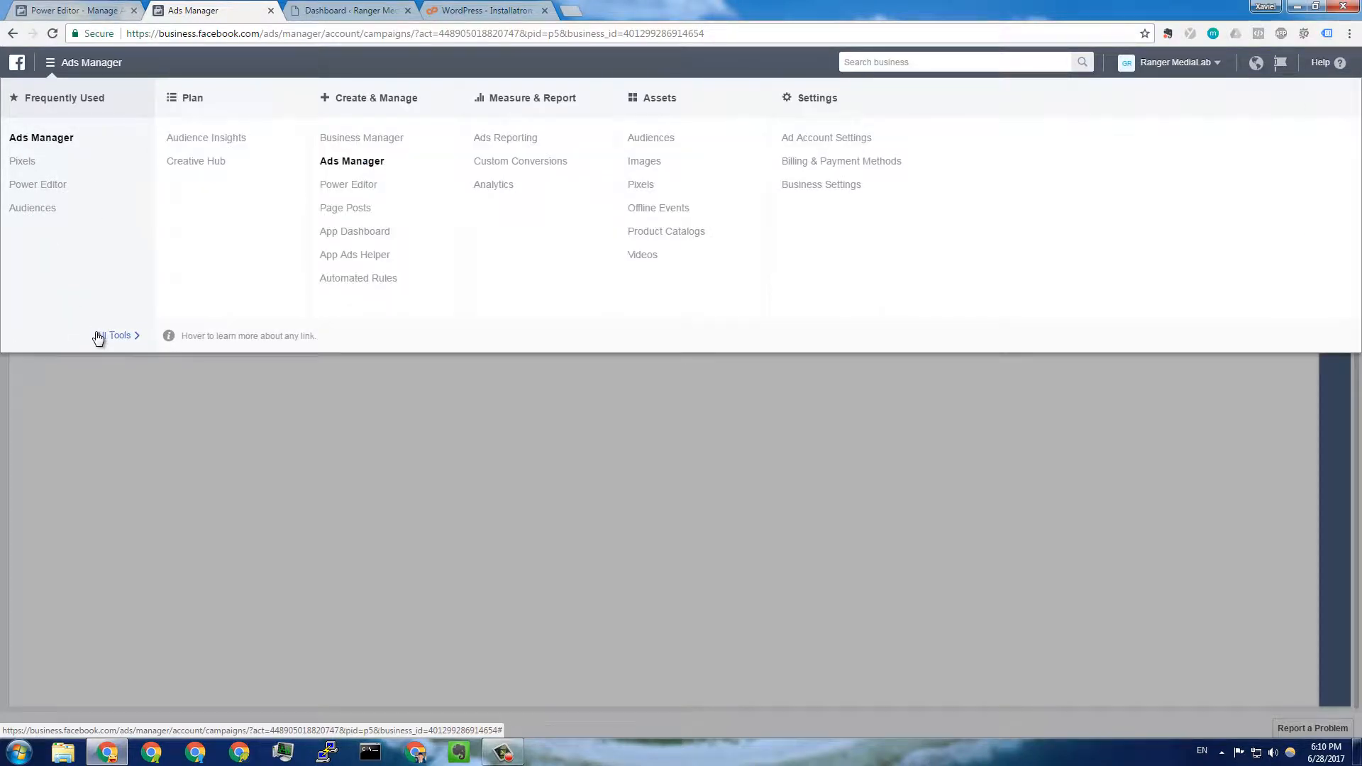
pyautogui.click(646, 186)
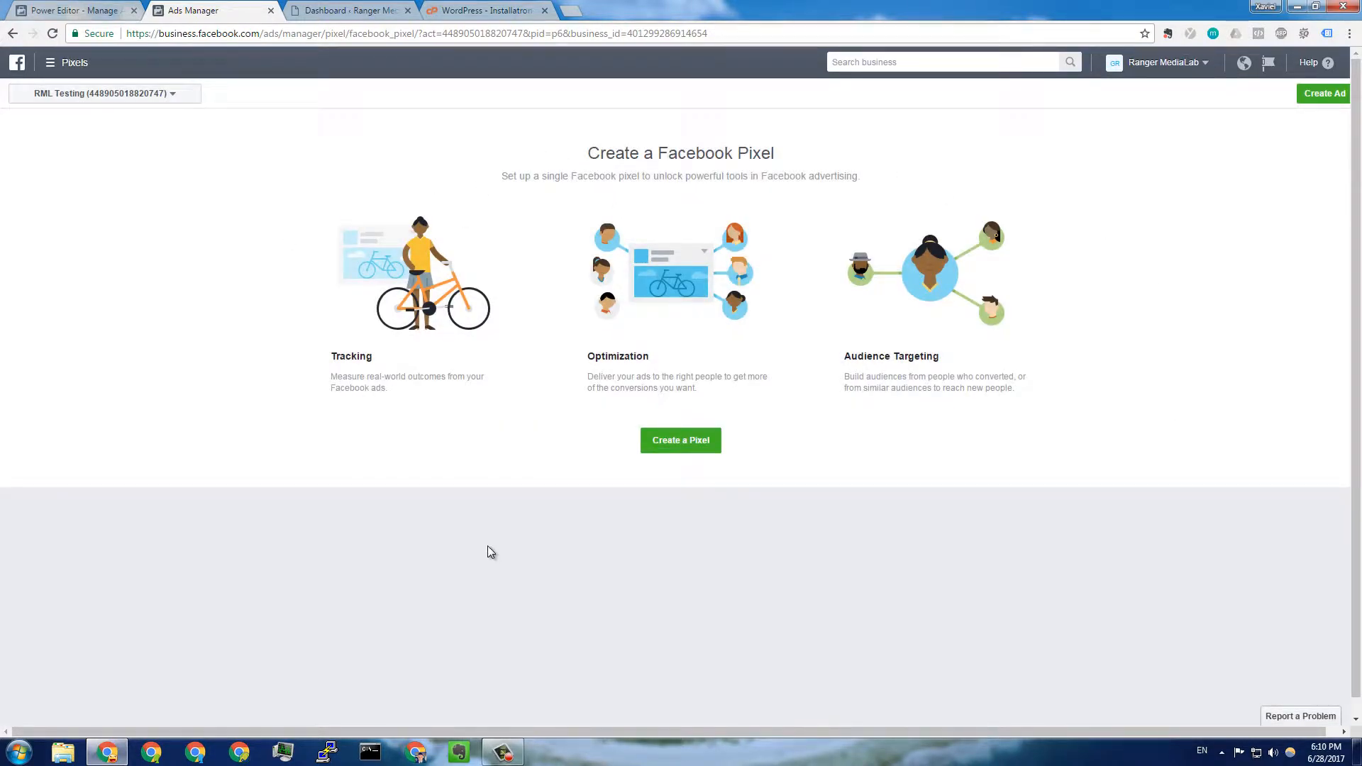
pyautogui.click(696, 455)
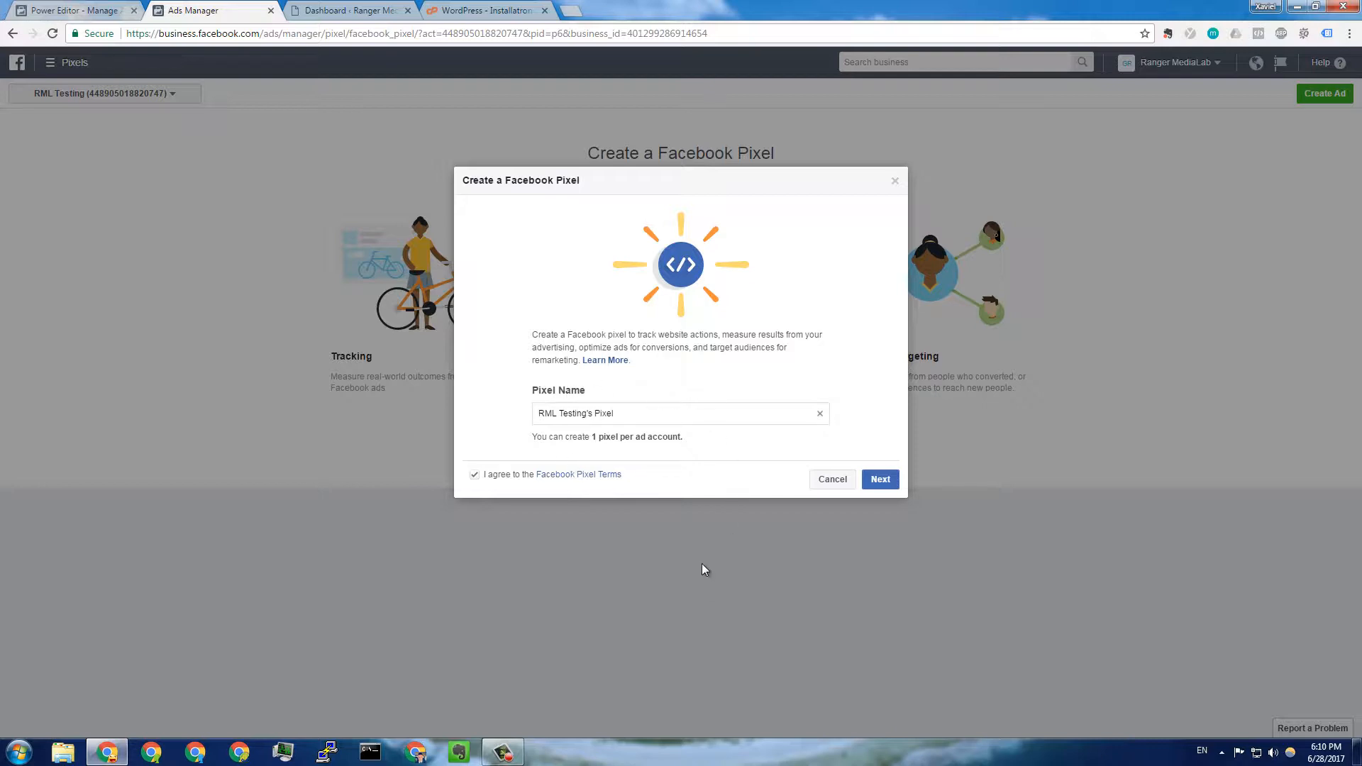
pyautogui.click(872, 488)
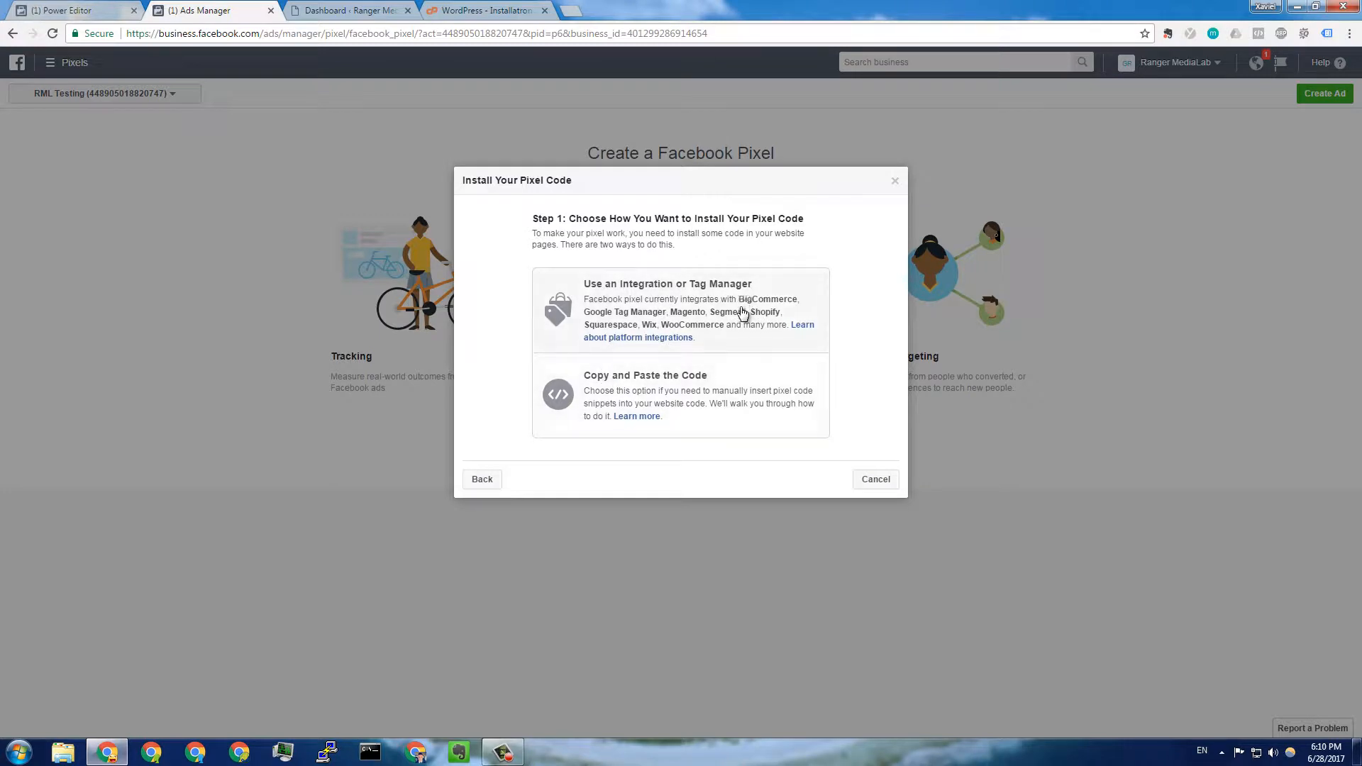
# Review the available integration solutions and choose the manual copy-and-paste method for installing the pixel code
pyautogui.click(702, 319)
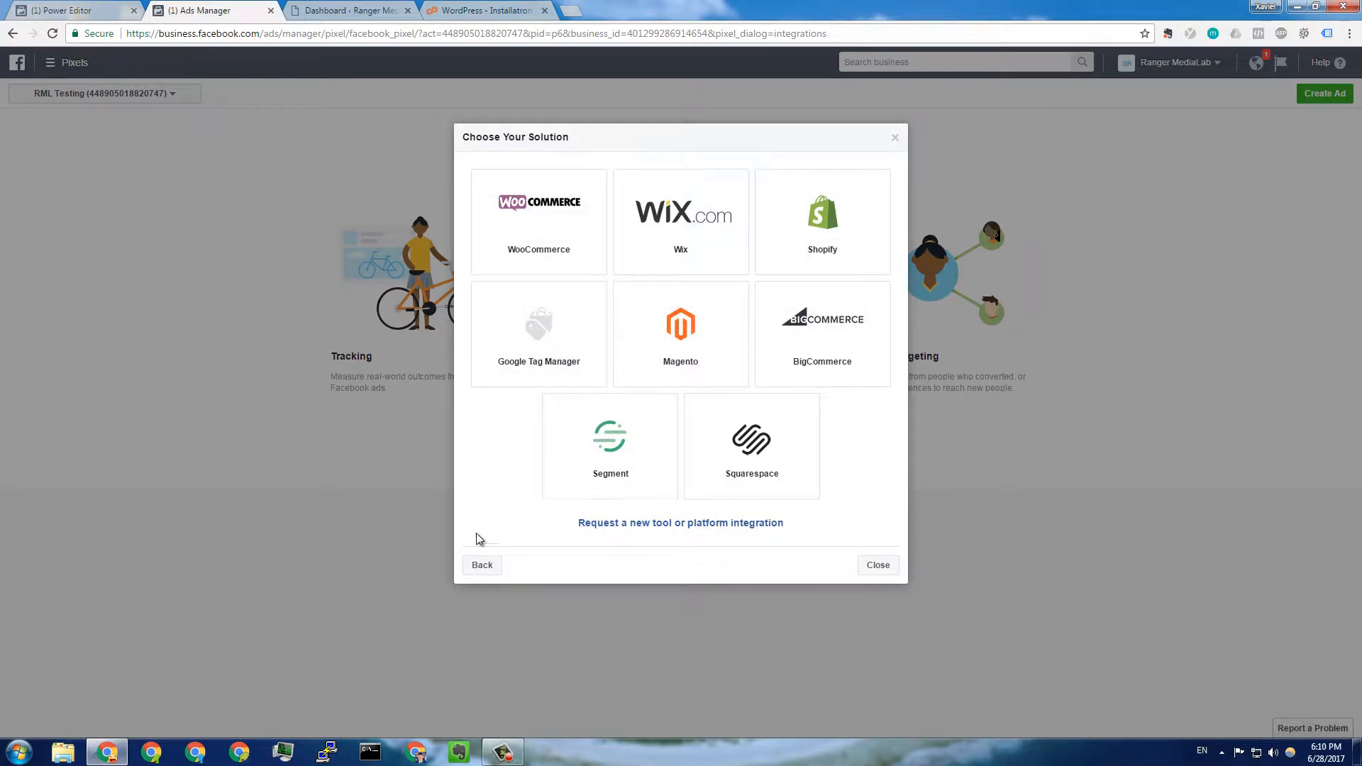
pyautogui.click(482, 565)
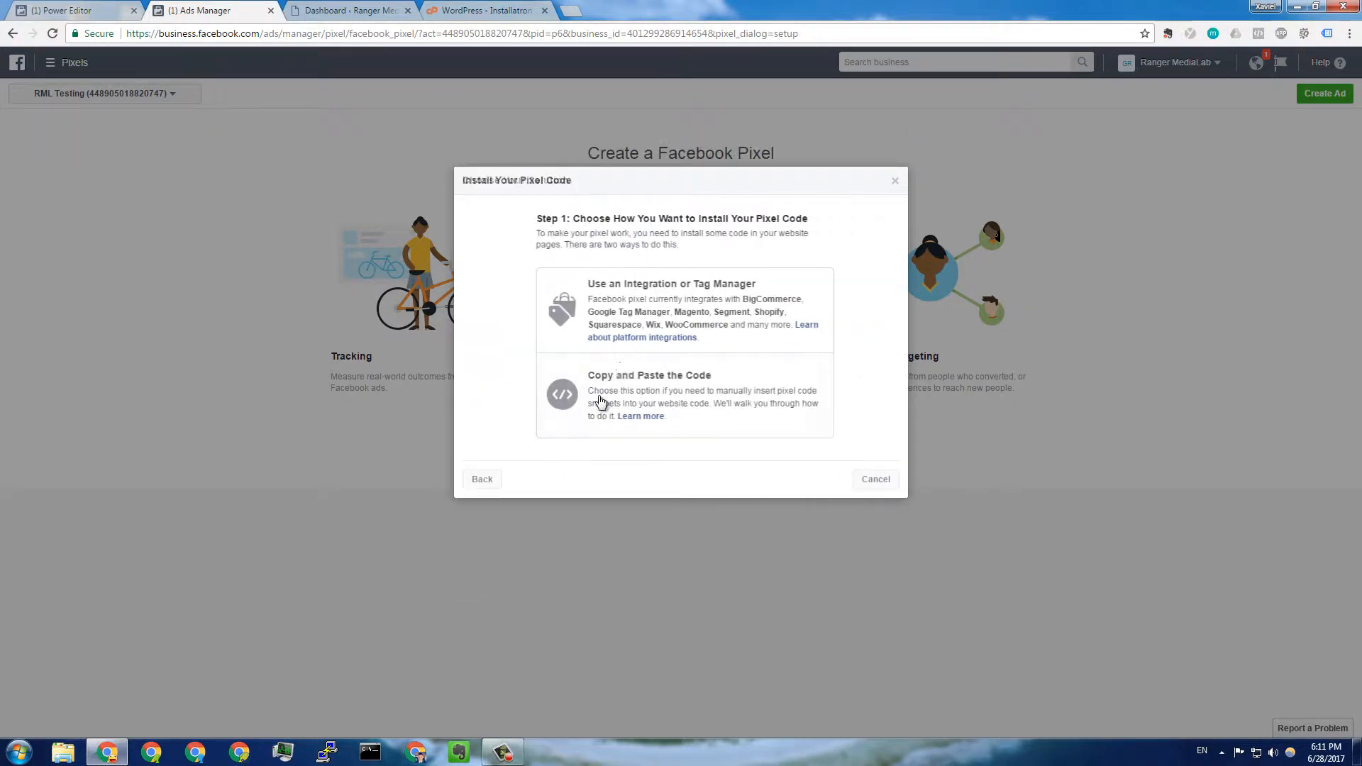
pyautogui.click(630, 396)
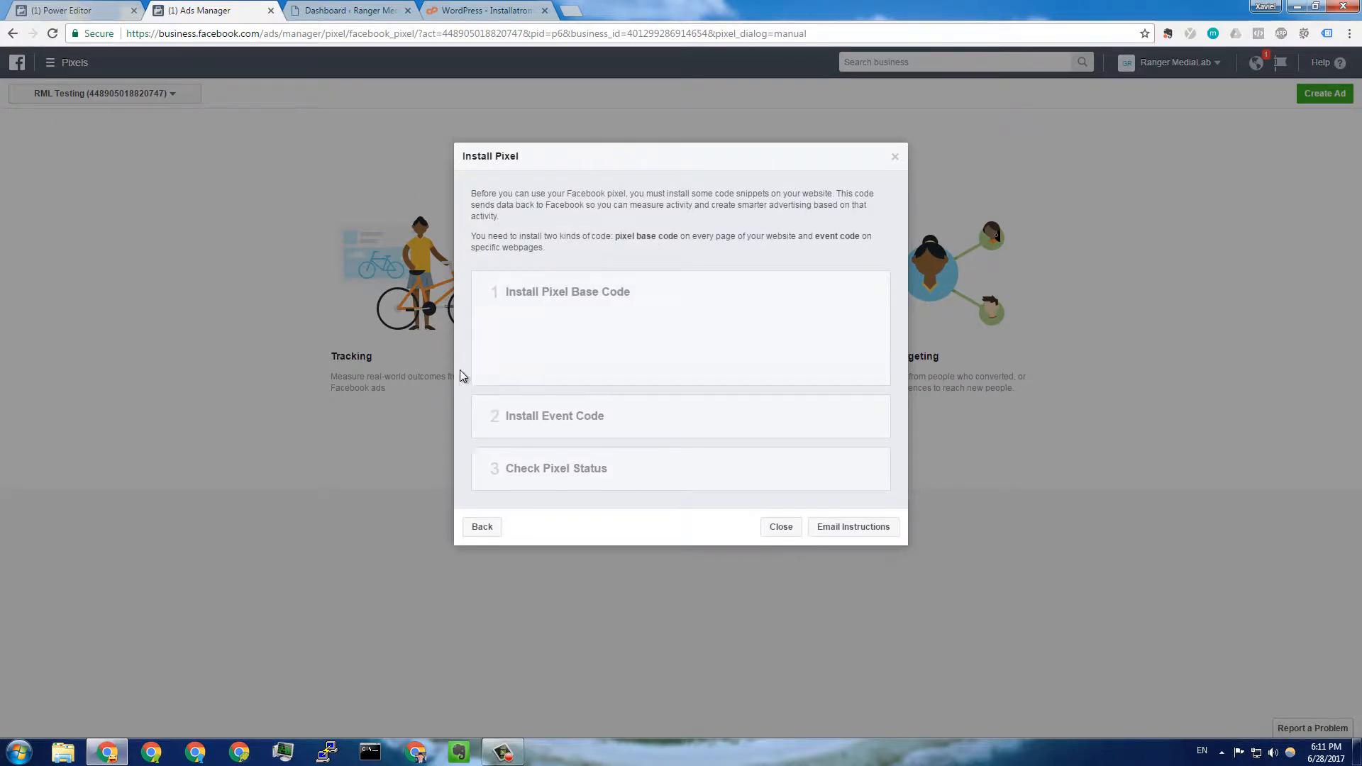
# Copy the entire pixel base code to the clipboard and highlight the </head> tag in the placement instructions
pyautogui.scroll(-1, 546, 249)
pyautogui.scroll(1, 547, 249)
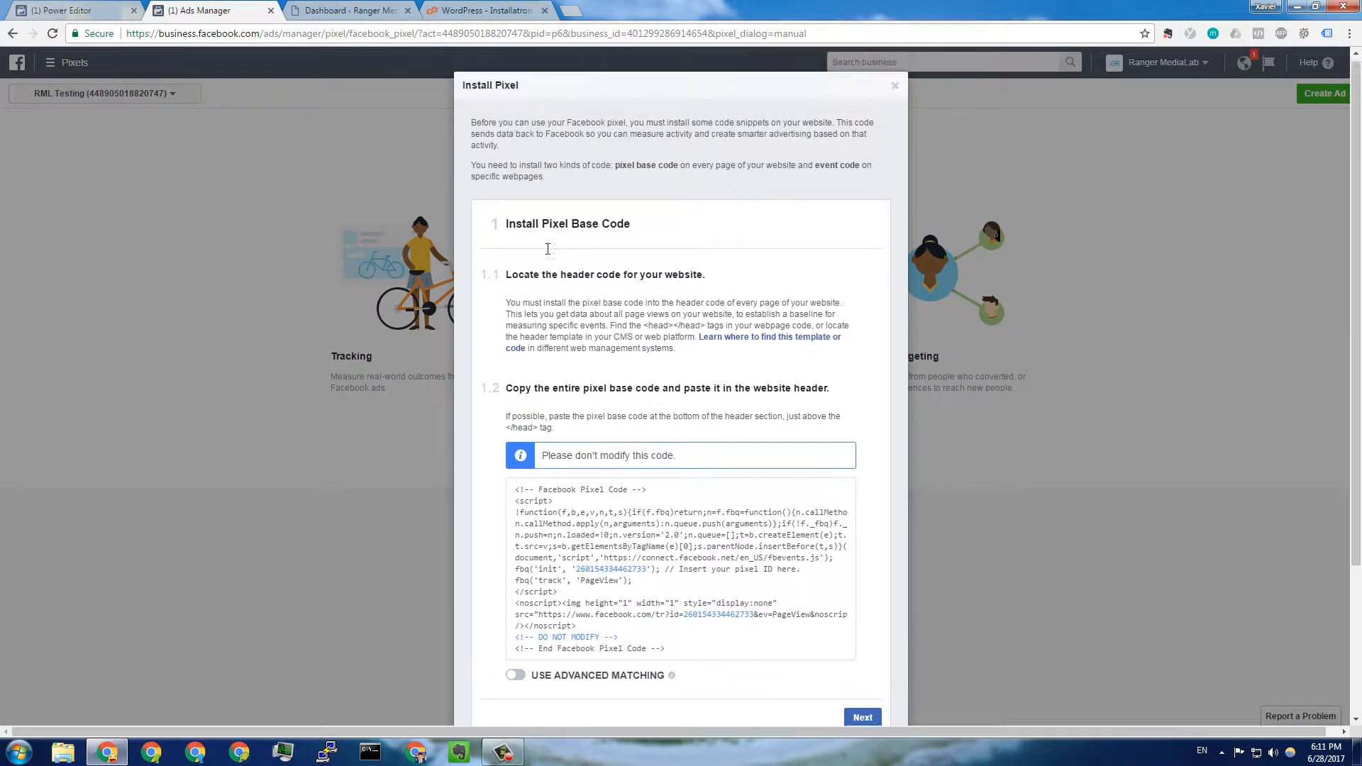
pyautogui.scroll(-2, 617, 165)
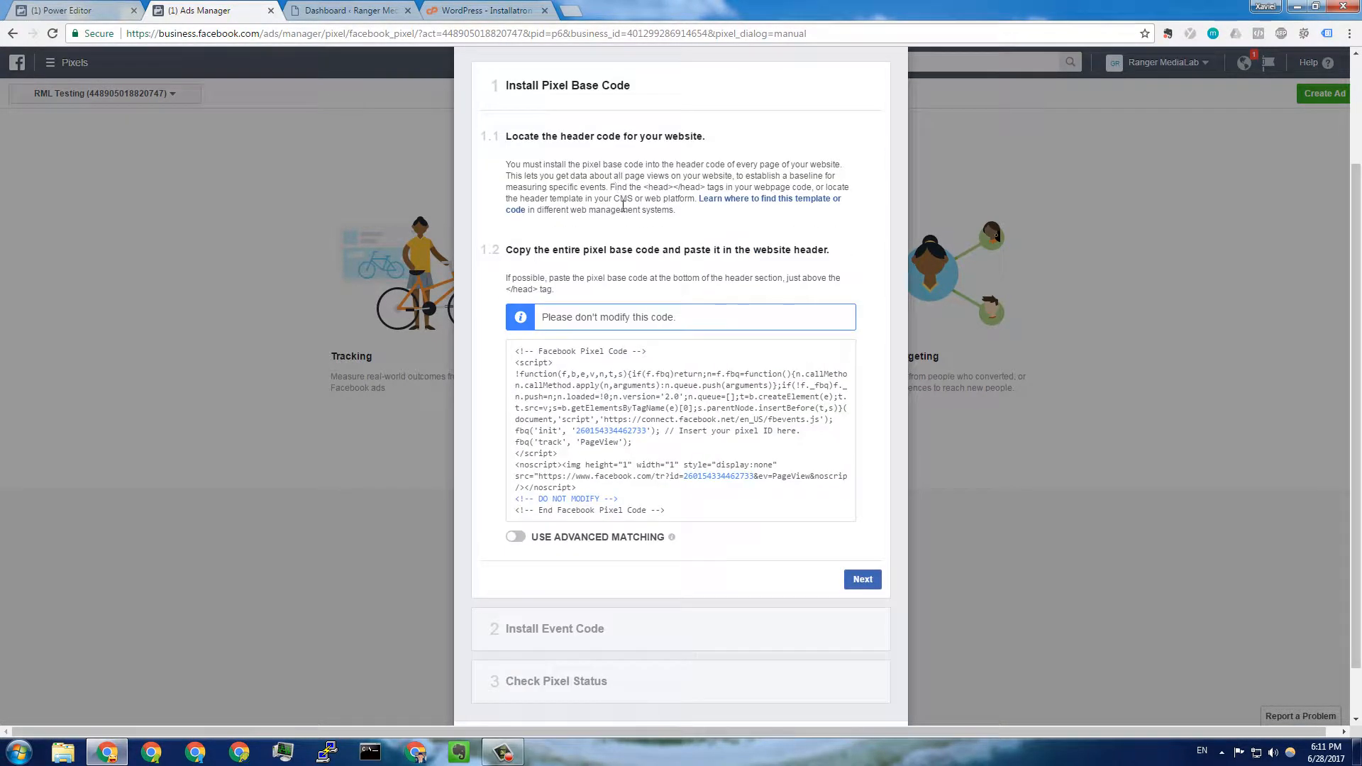
pyautogui.scroll(2, 713, 245)
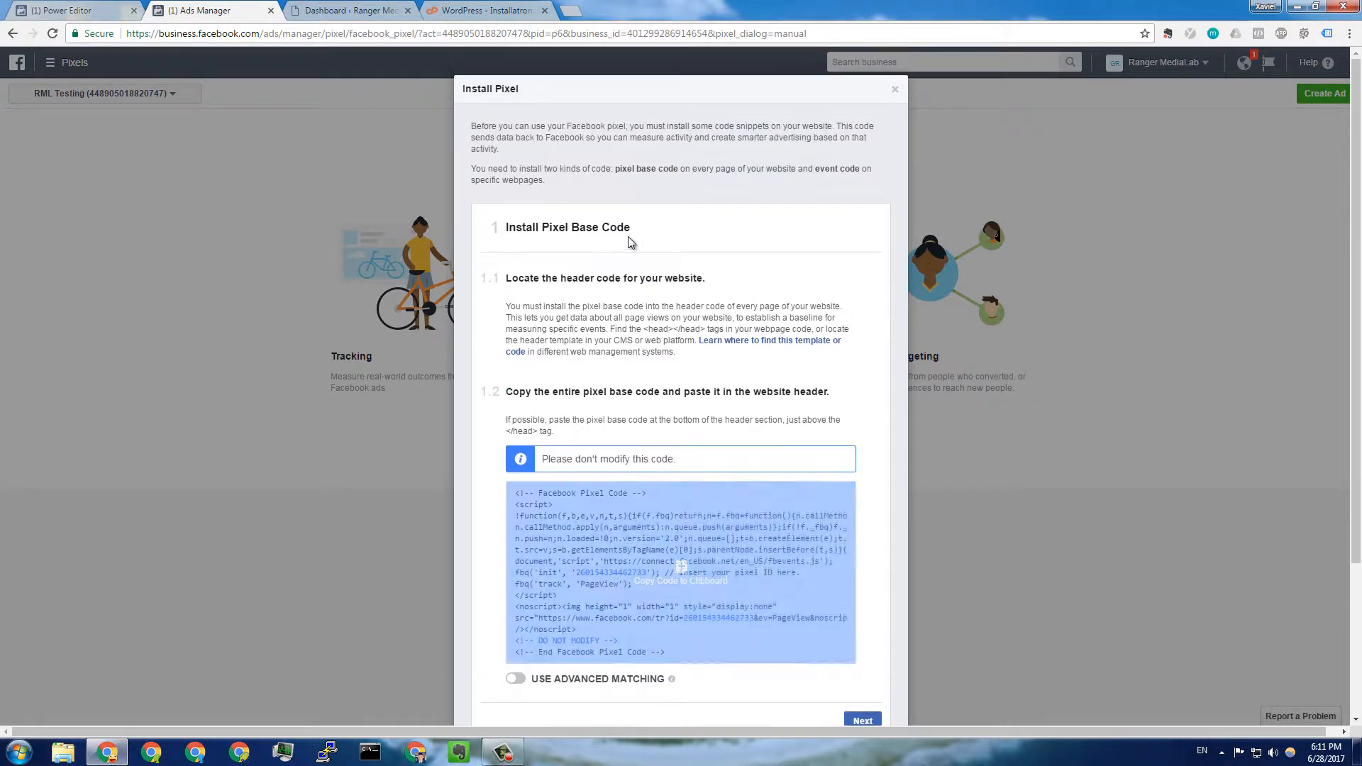
pyautogui.scroll(-2, 618, 268)
pyautogui.moveTo(684, 466)
pyautogui.click(683, 433)
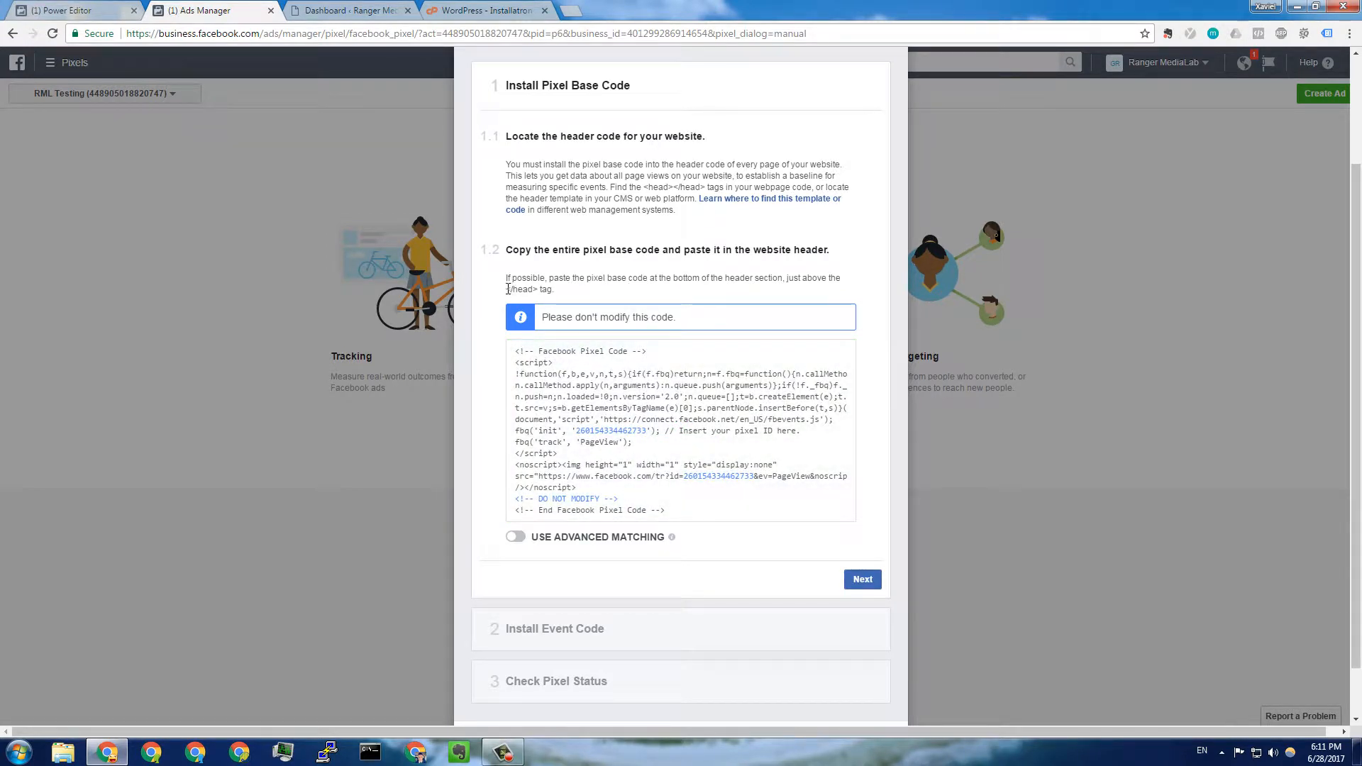
pyautogui.moveTo(507, 289); pyautogui.dragTo(552, 288)
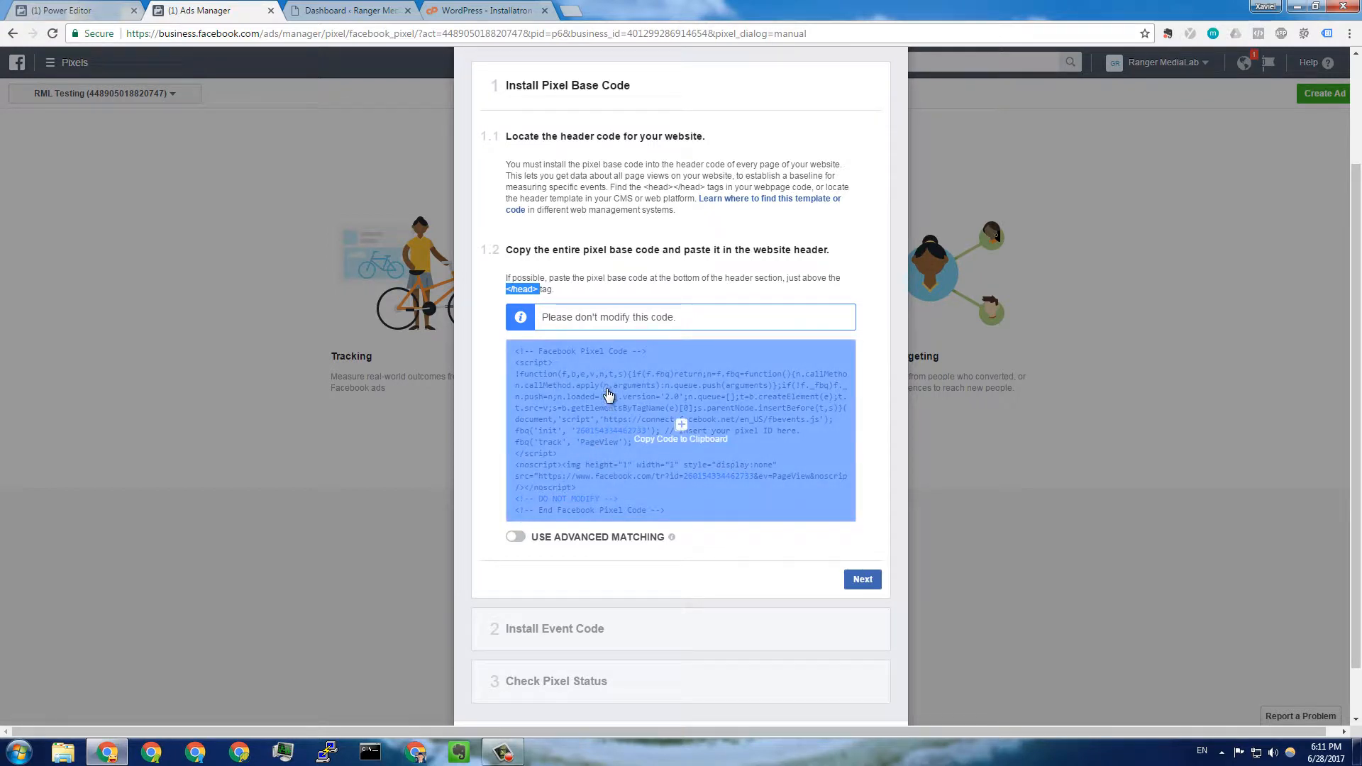
# Switch to the WordPress dashboard and open OptimizePress's Analytics & Tracking code settings
pyautogui.click(351, 10)
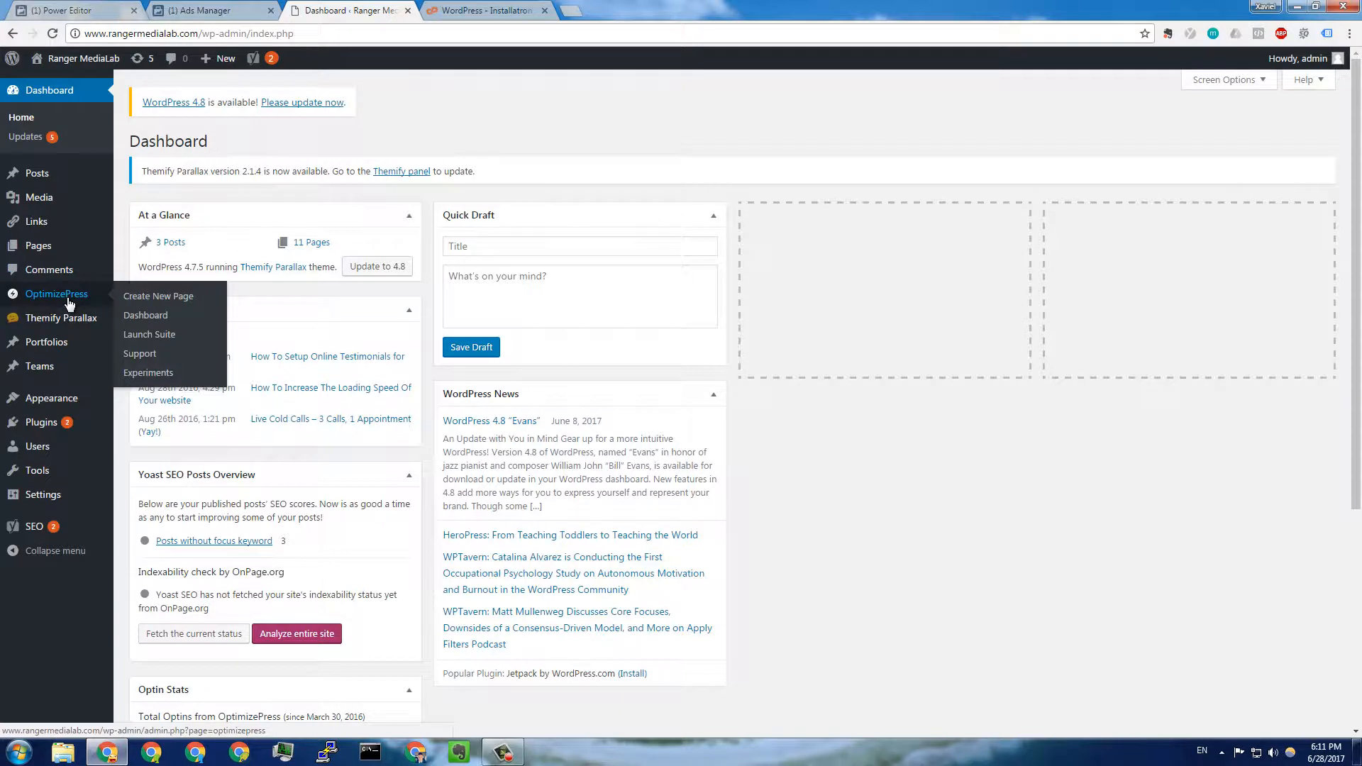
pyautogui.click(151, 315)
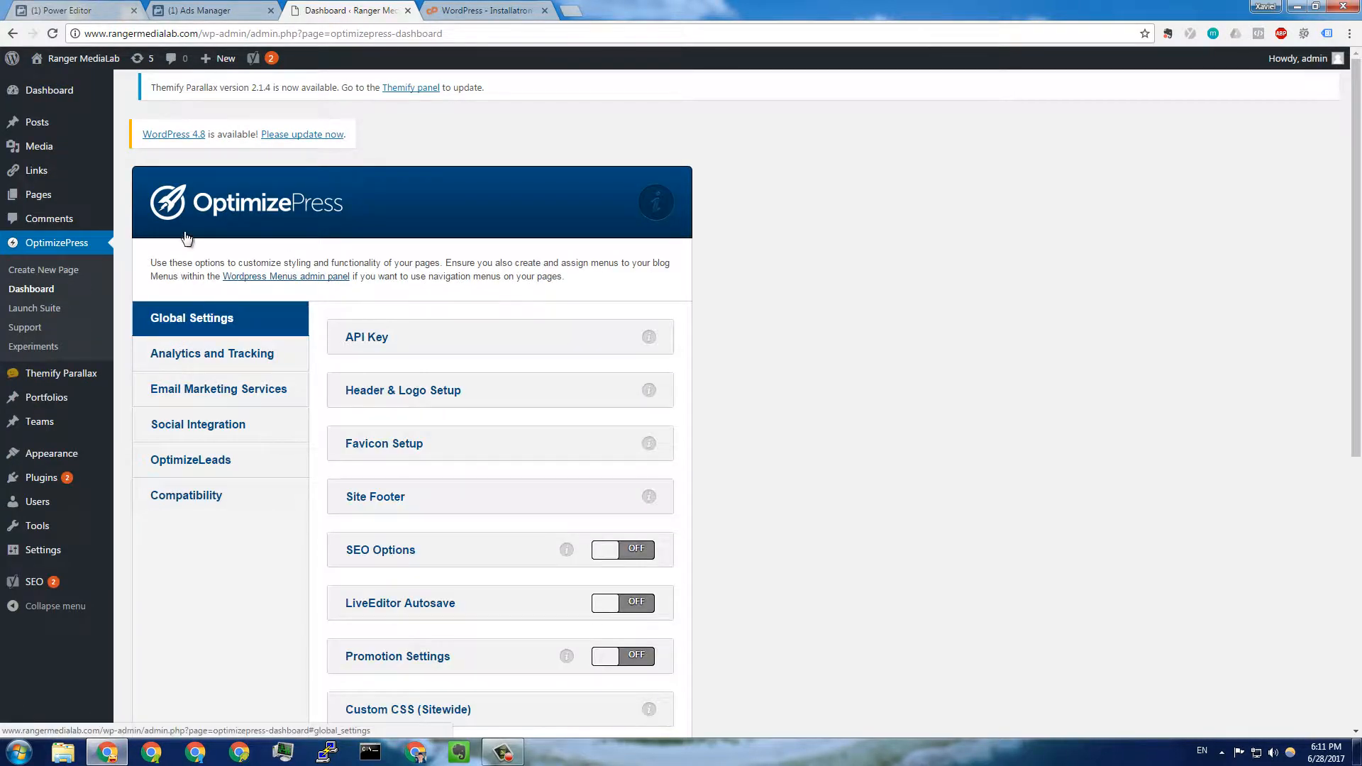
pyautogui.click(223, 352)
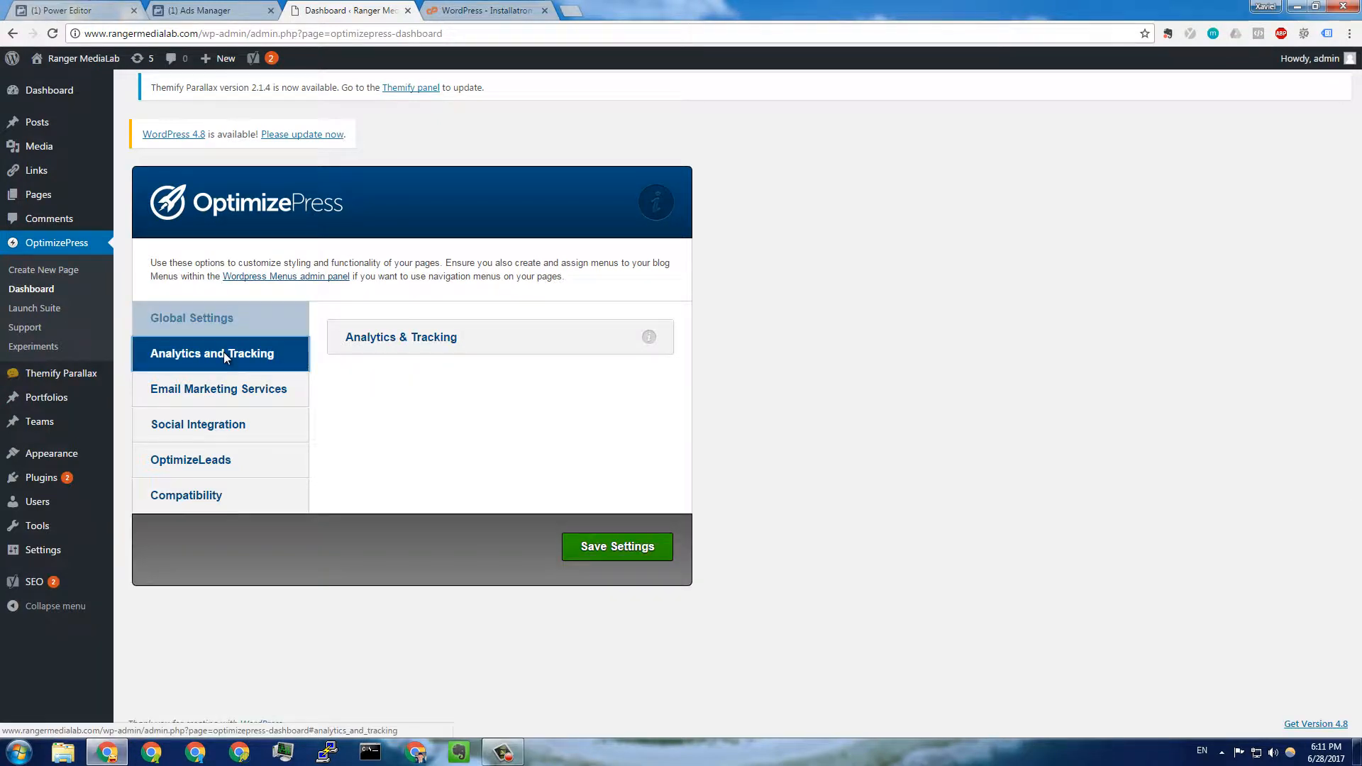
pyautogui.click(392, 346)
pyautogui.scroll(-3, 457, 482)
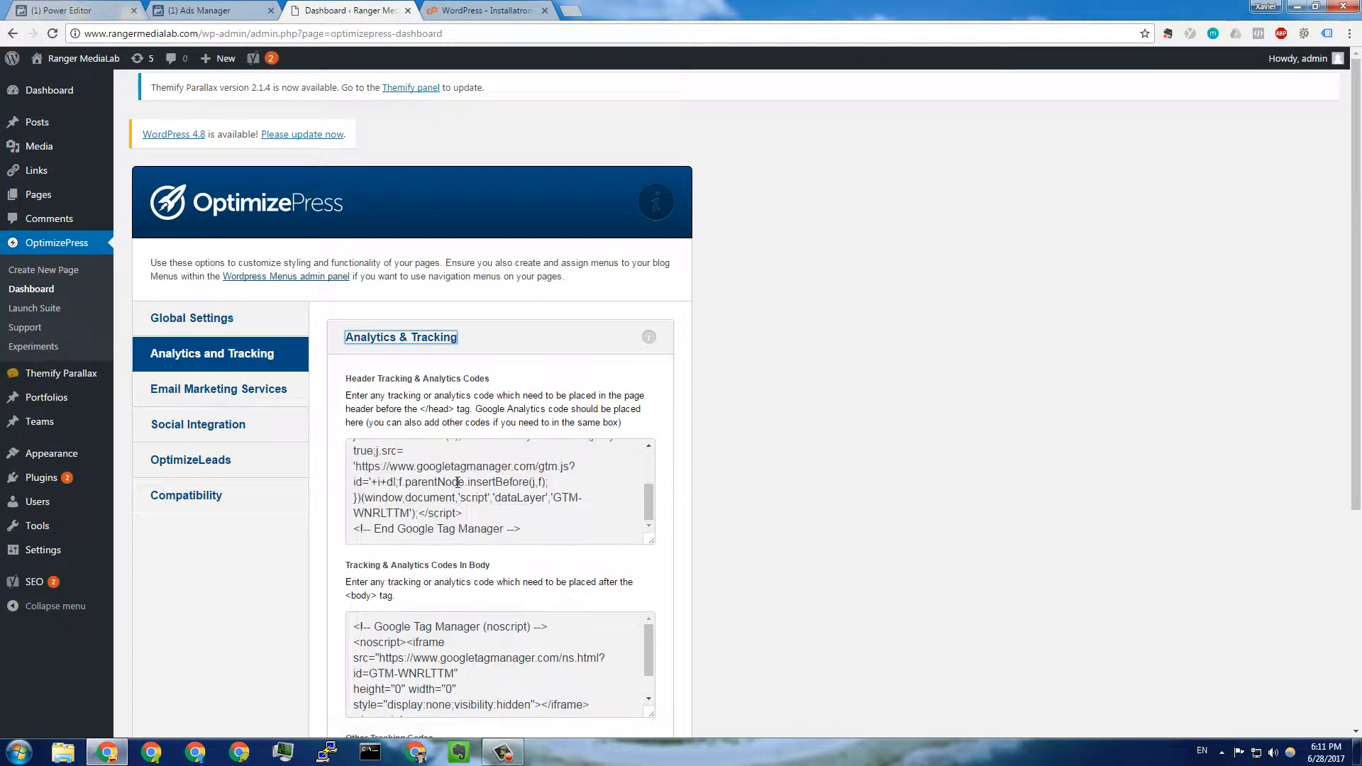
# Try inserting the Facebook pixel code above the Google Tag Manager code in Header Tracking & Analytics Codes
pyautogui.scroll(5, 457, 482)
pyautogui.click(472, 469)
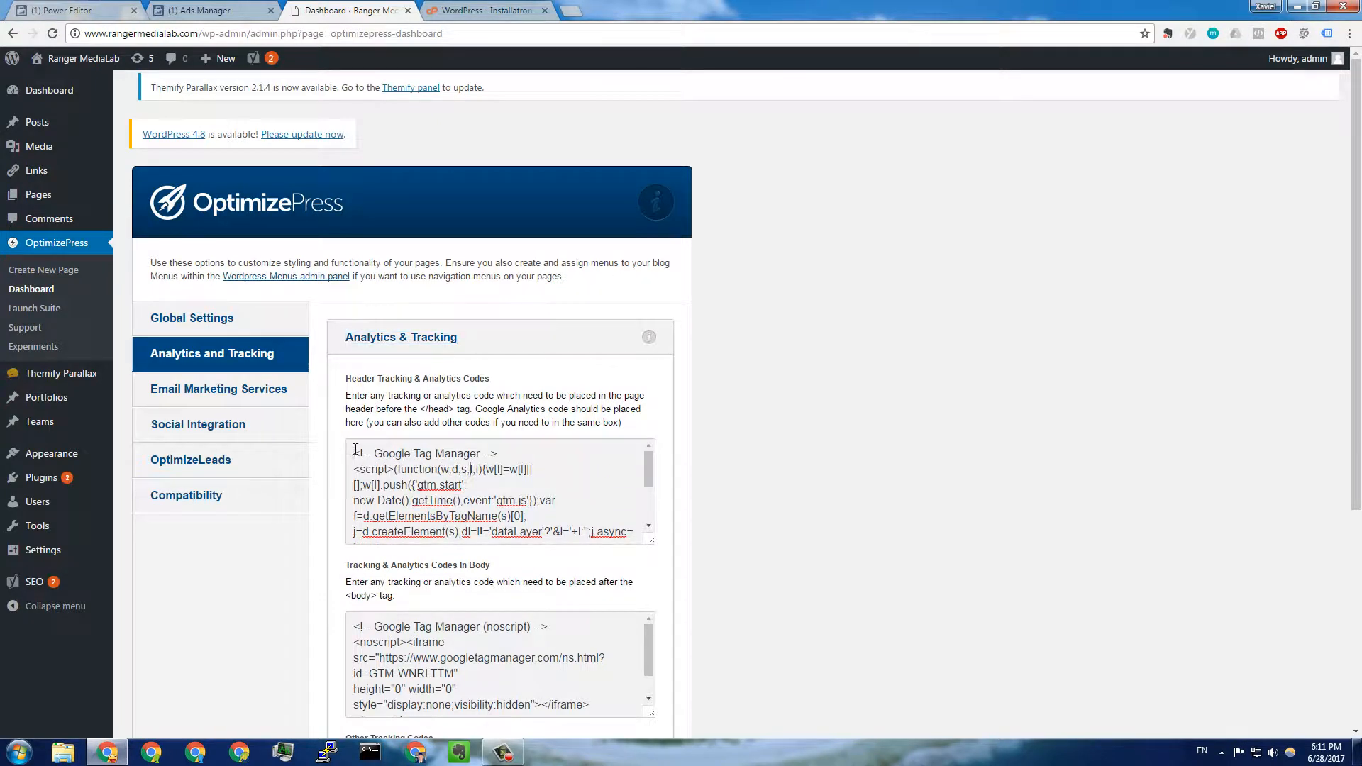
pyautogui.hotkey('ctrl', 'v')
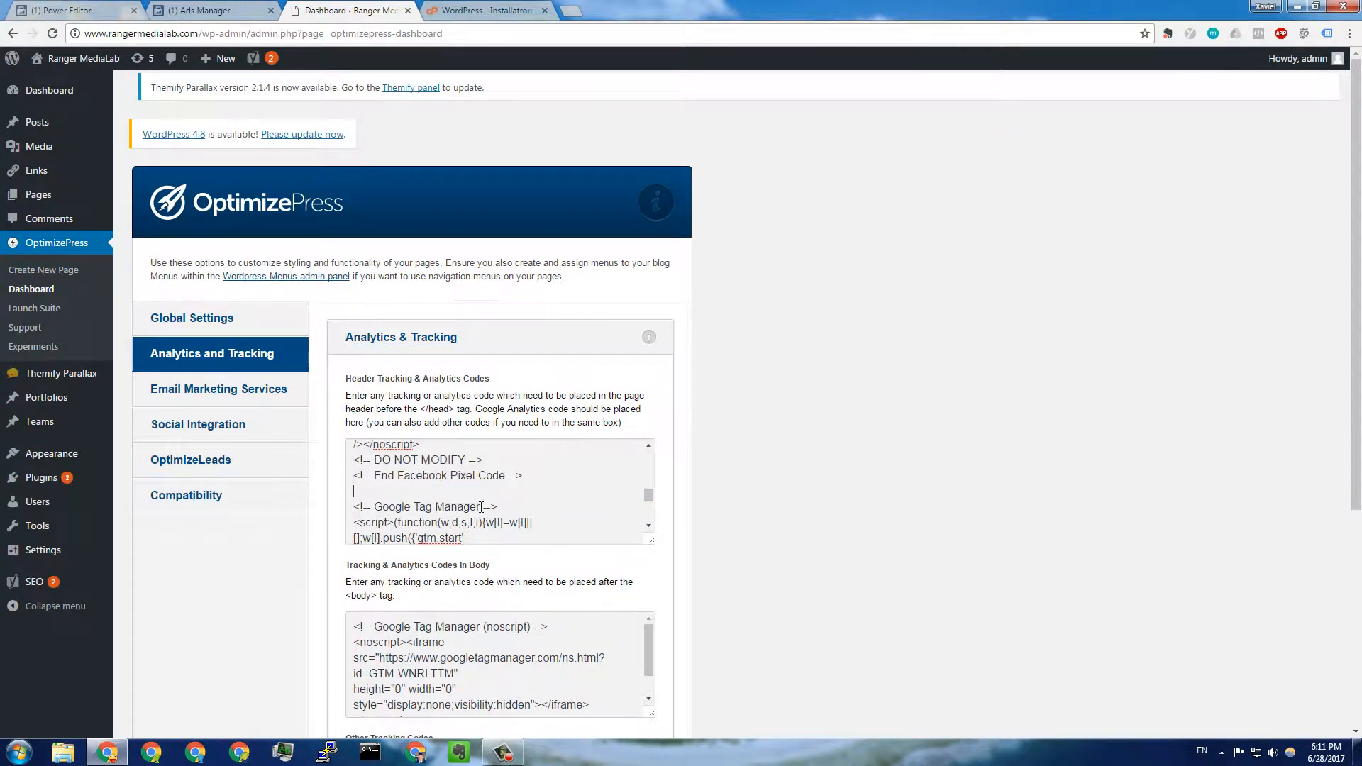
pyautogui.scroll(5, 481, 506)
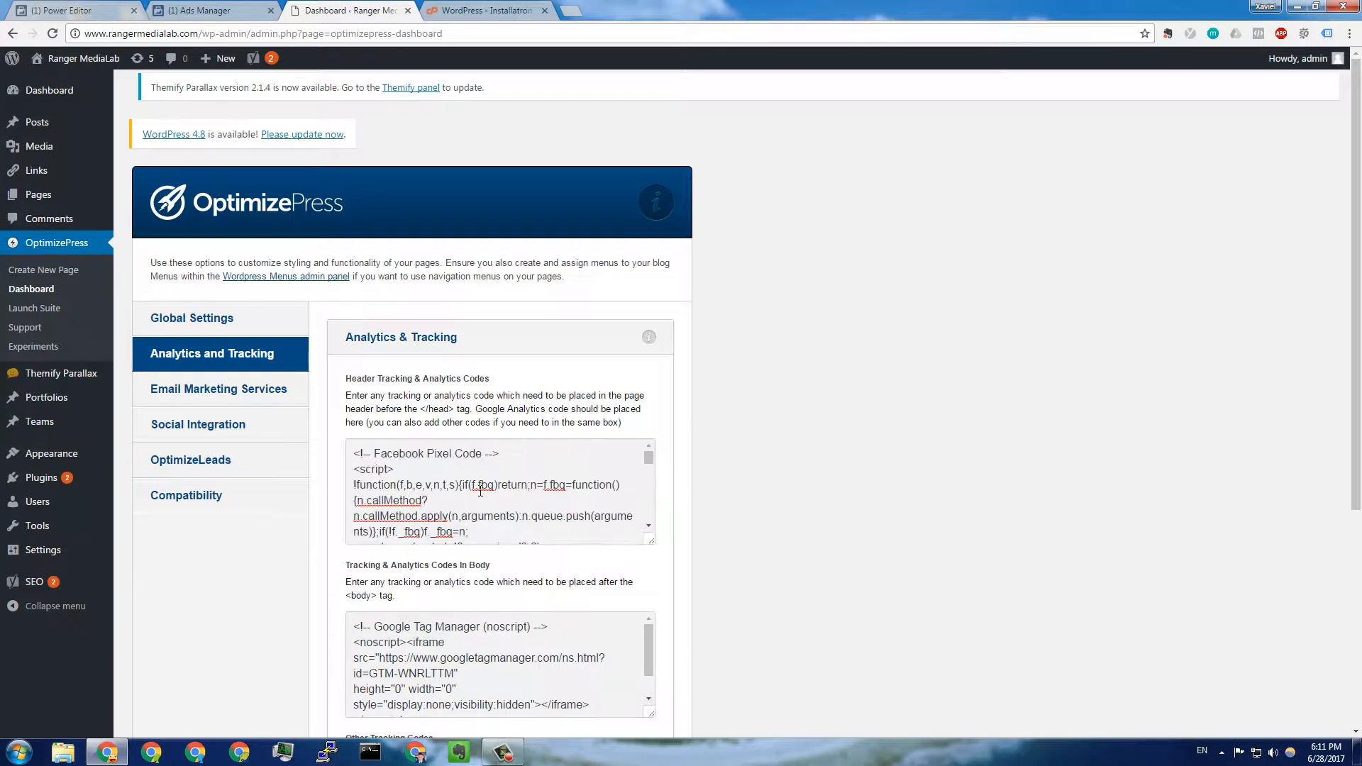
pyautogui.scroll(-5, 432, 429)
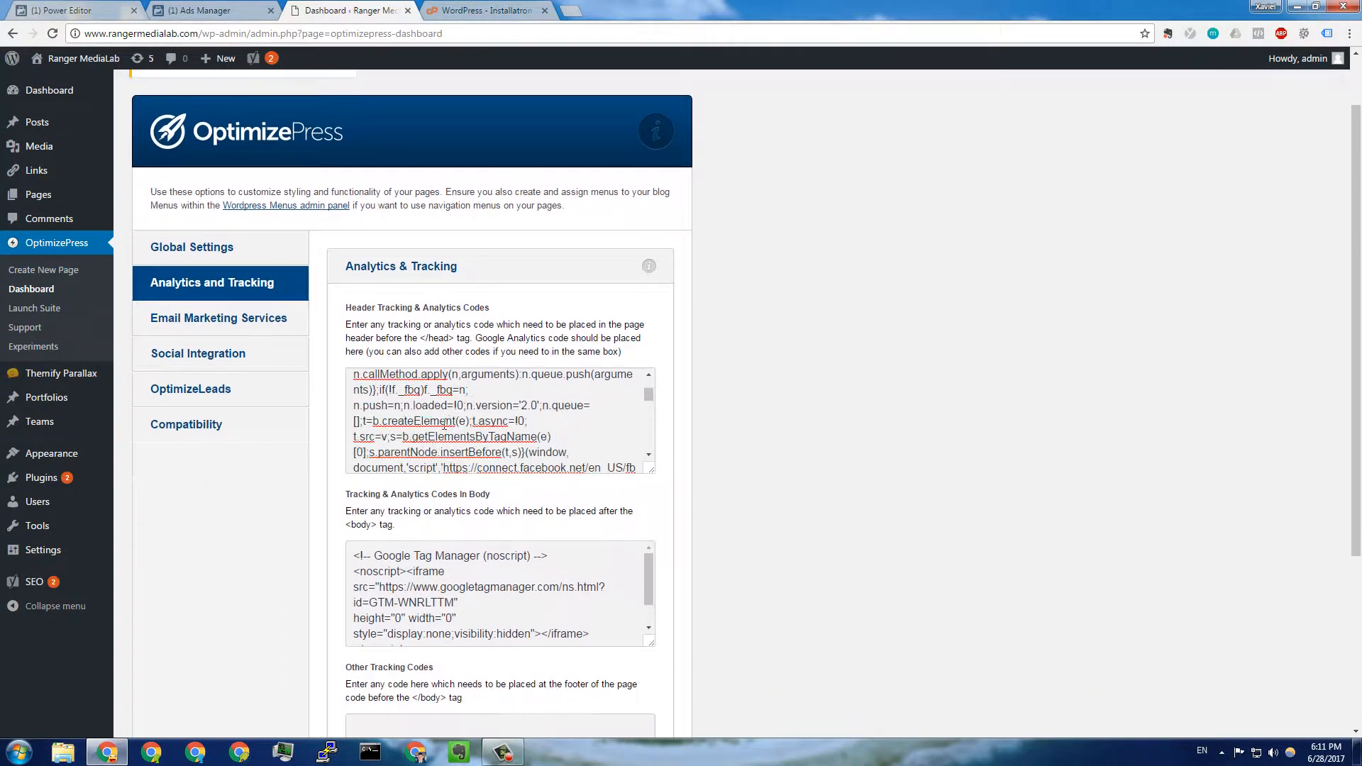
pyautogui.scroll(-5, 455, 415)
pyautogui.scroll(2, 484, 425)
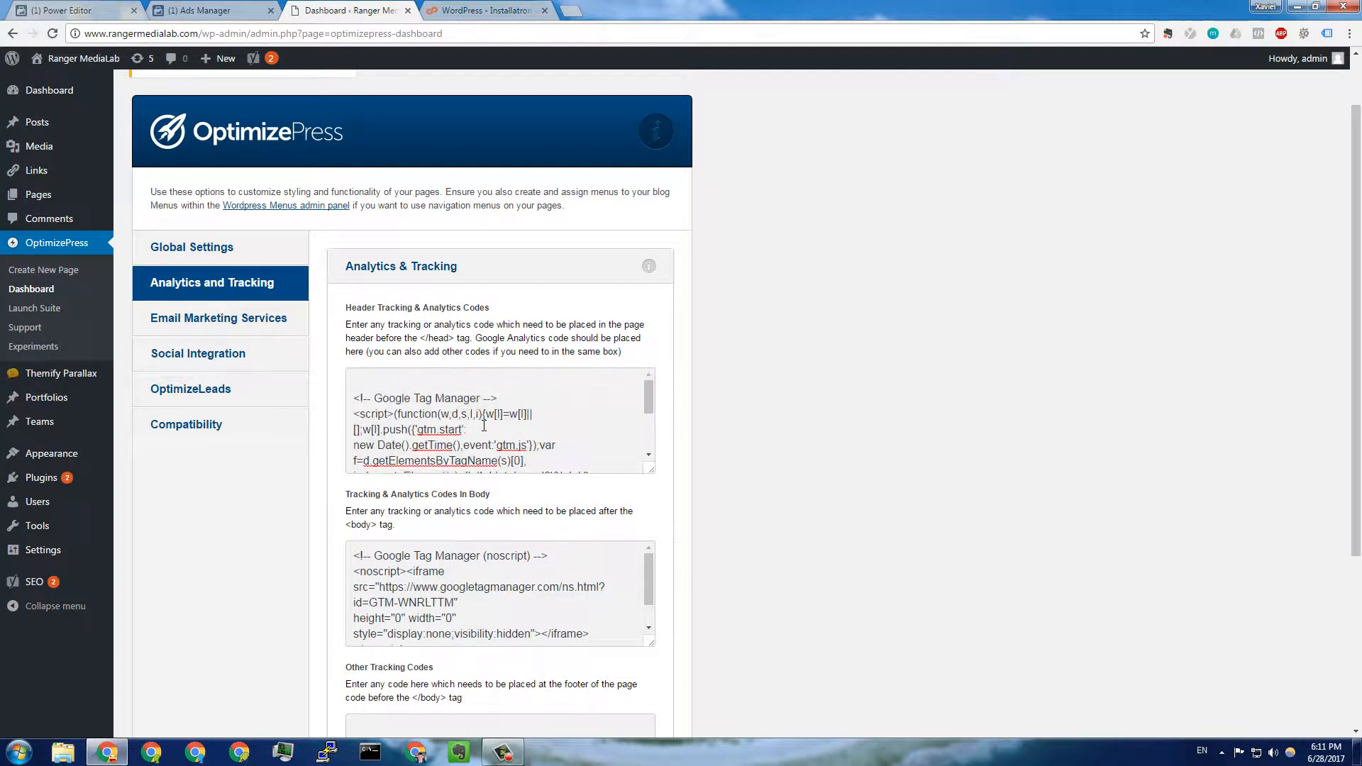
pyautogui.scroll(-1, 405, 418)
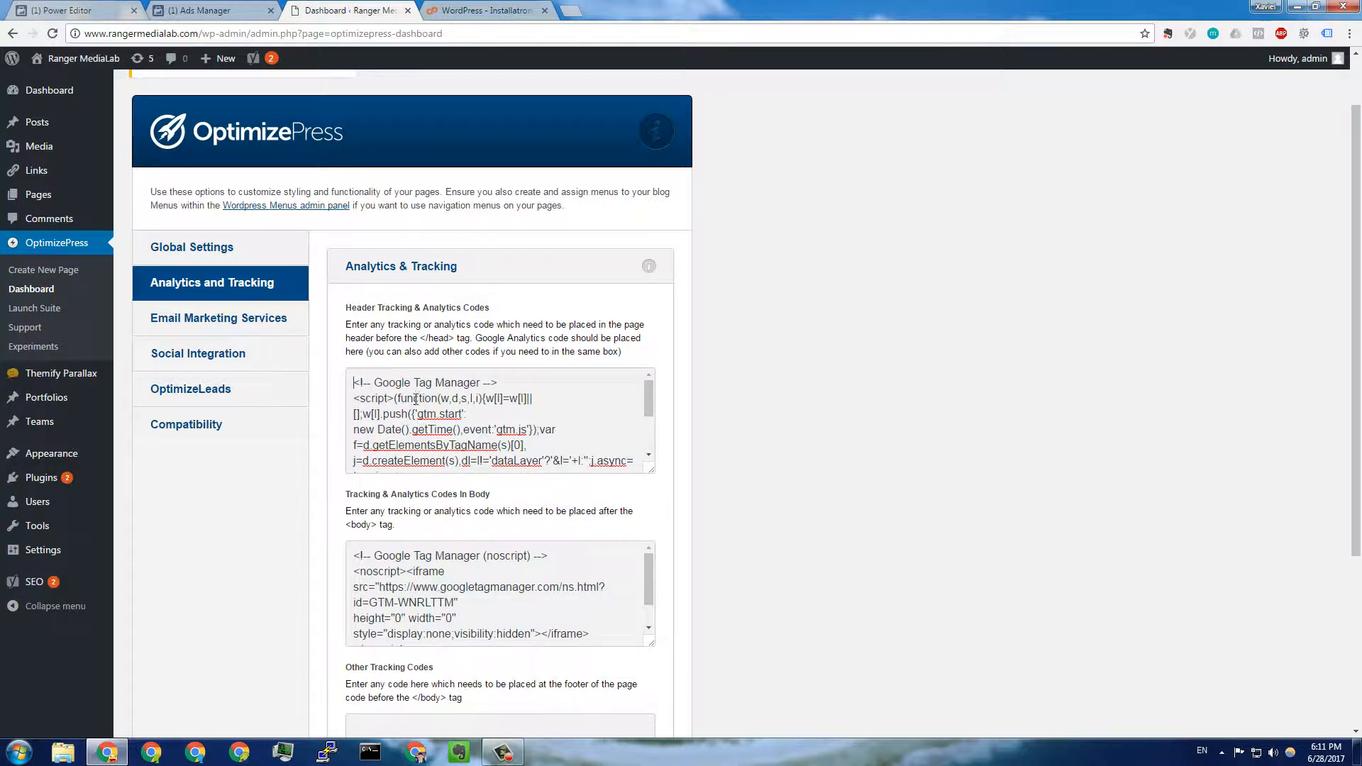
pyautogui.scroll(-5, 539, 417)
pyautogui.scroll(-2, 446, 387)
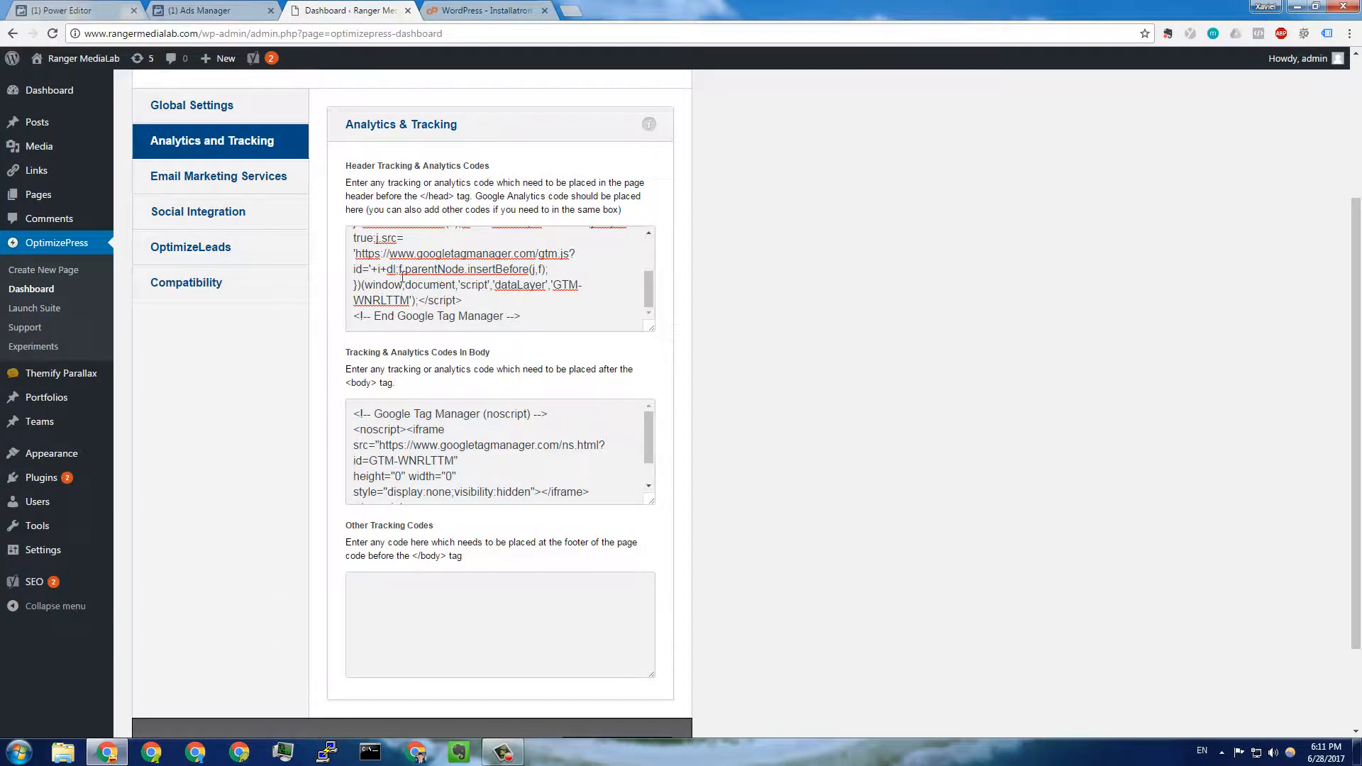
# Return to Facebook's pixel installation instructions and copy the base code to the clipboard again
pyautogui.click(206, 10)
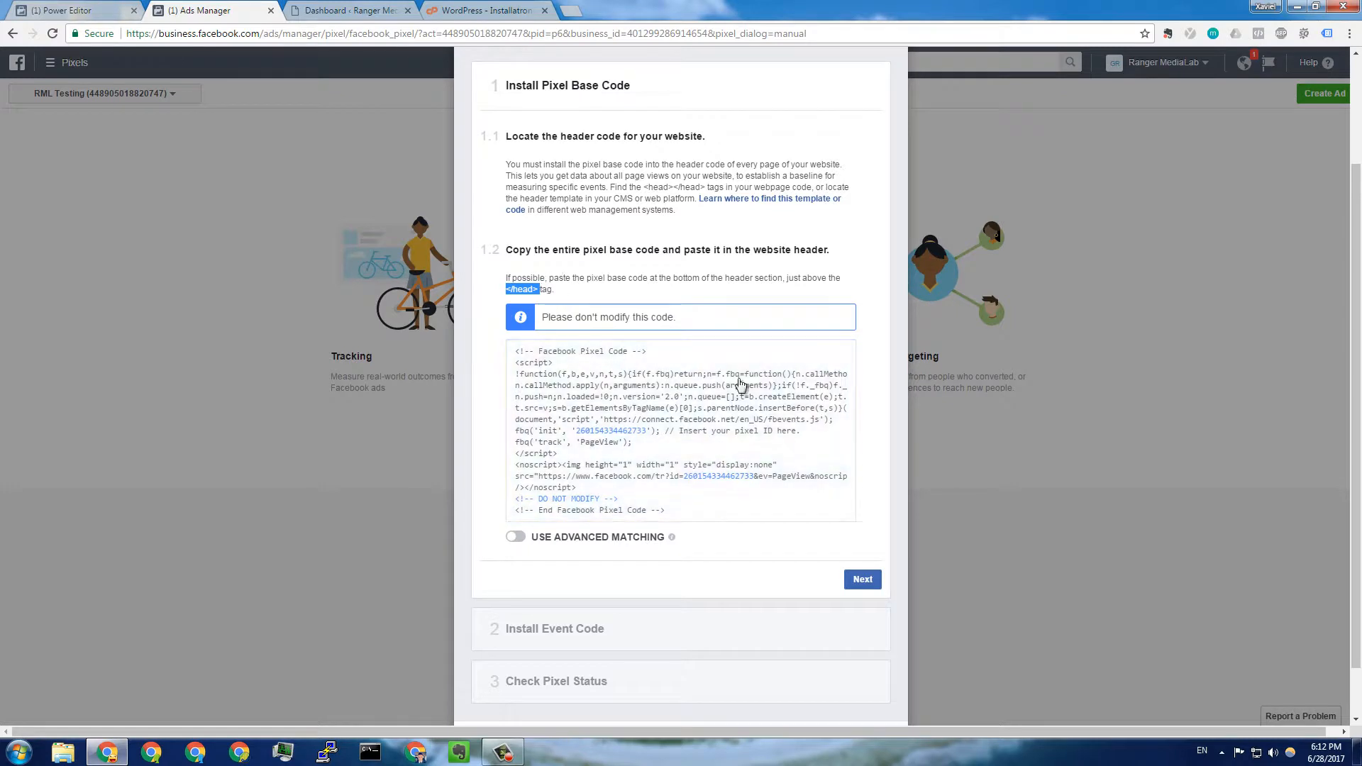
pyautogui.moveTo(743, 433)
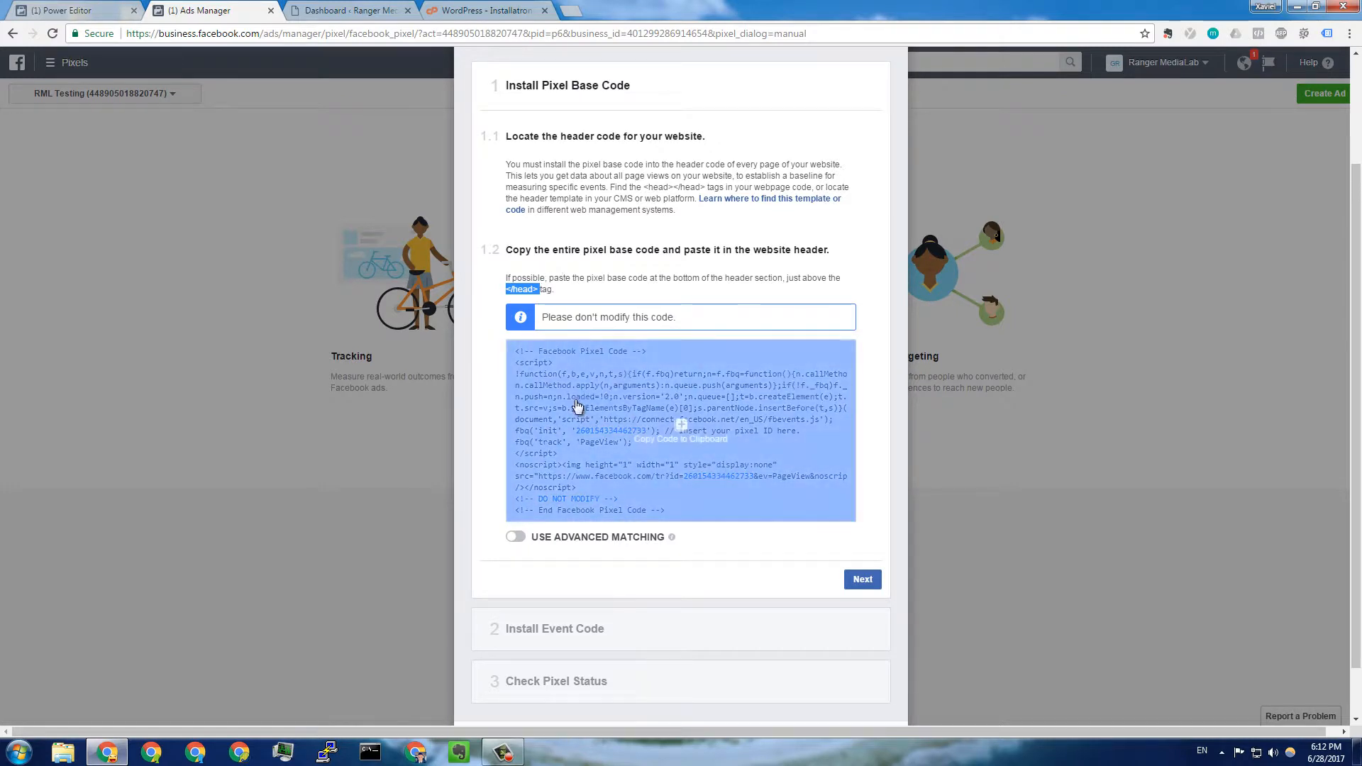
pyautogui.click(746, 485)
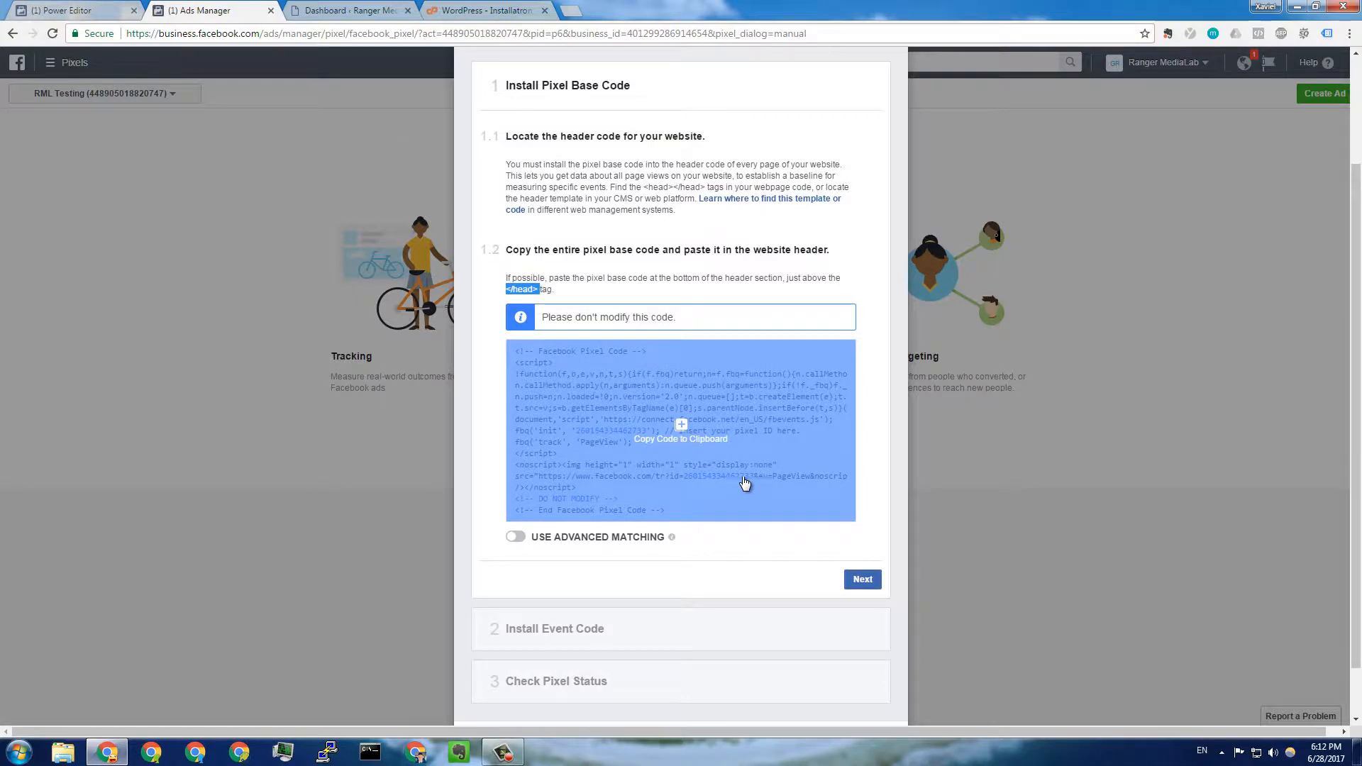
# Return to WordPress and open the theme file editor for the Themify Parallax theme
pyautogui.click(349, 8)
pyautogui.scroll(-4, 543, 569)
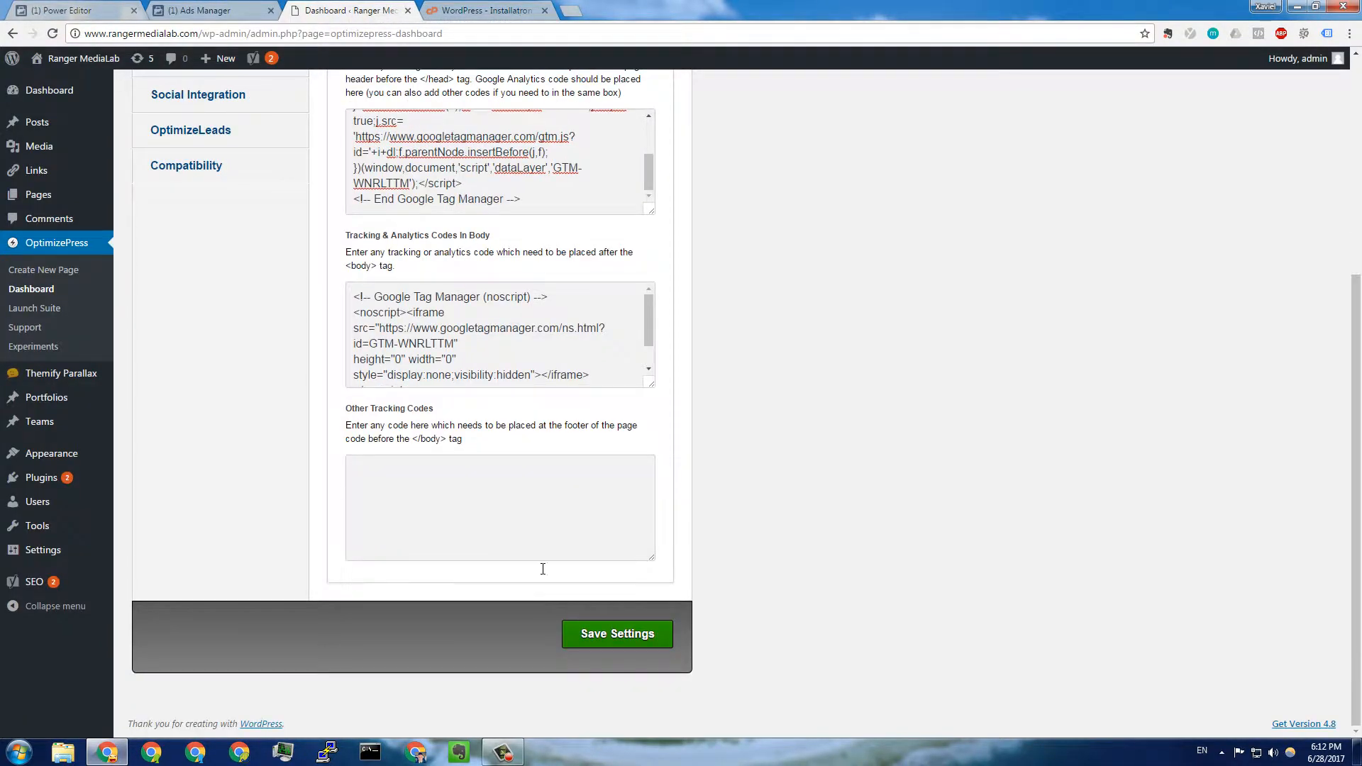
pyautogui.scroll(5, 543, 569)
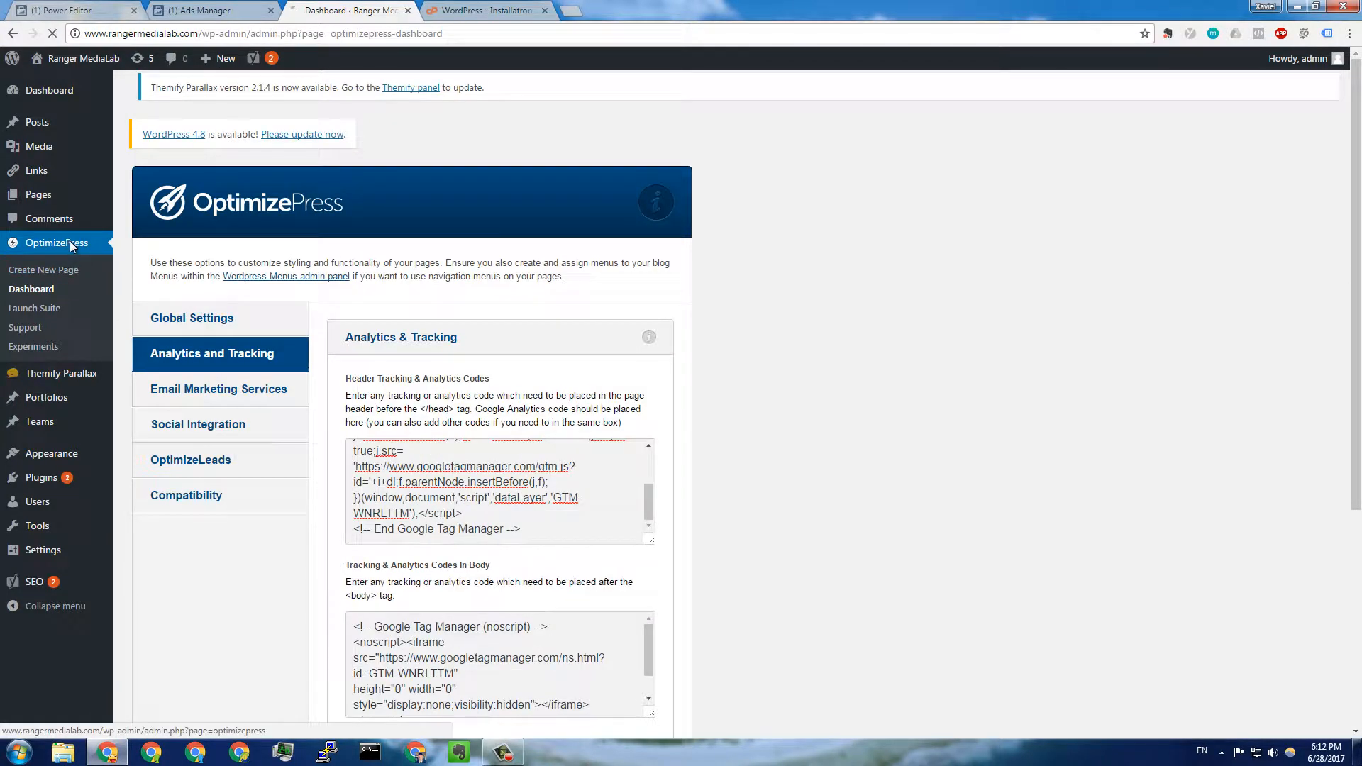
pyautogui.click(71, 244)
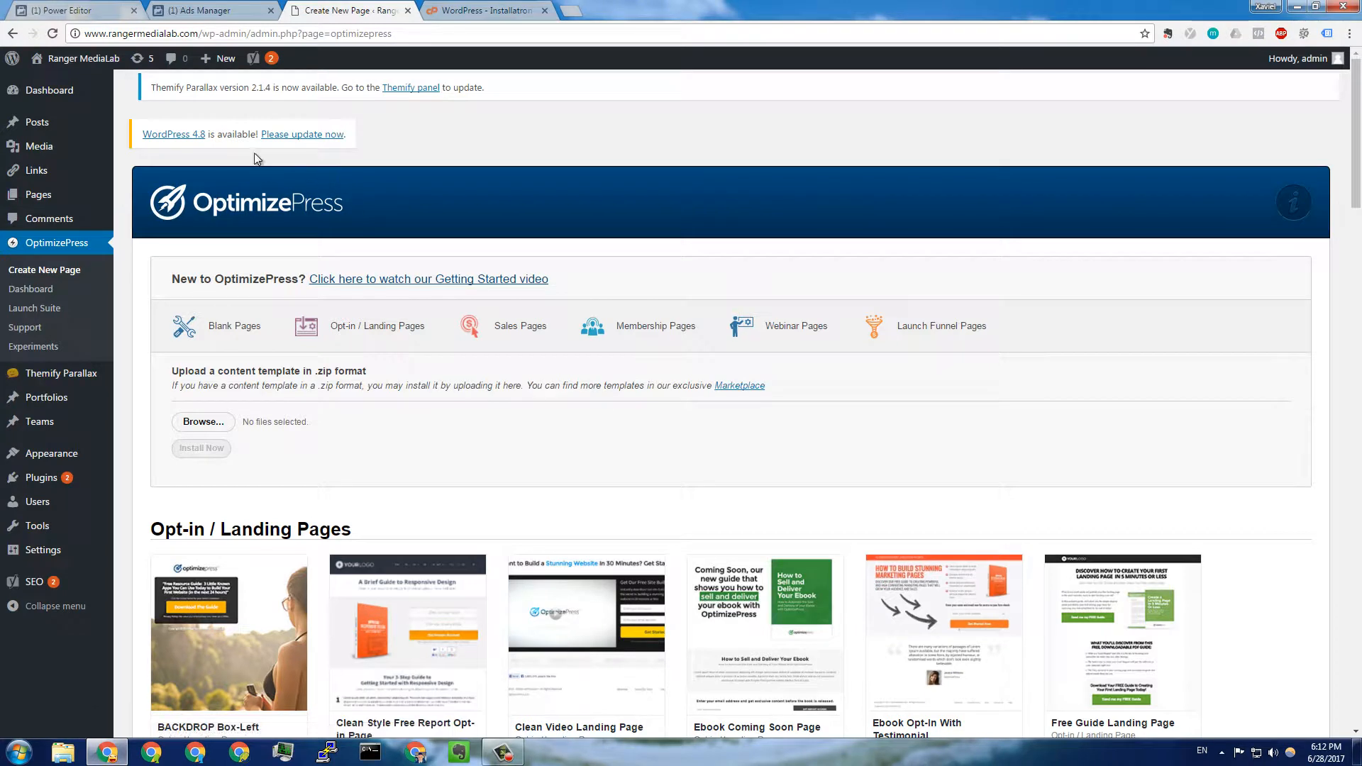
pyautogui.moveTo(48, 126)
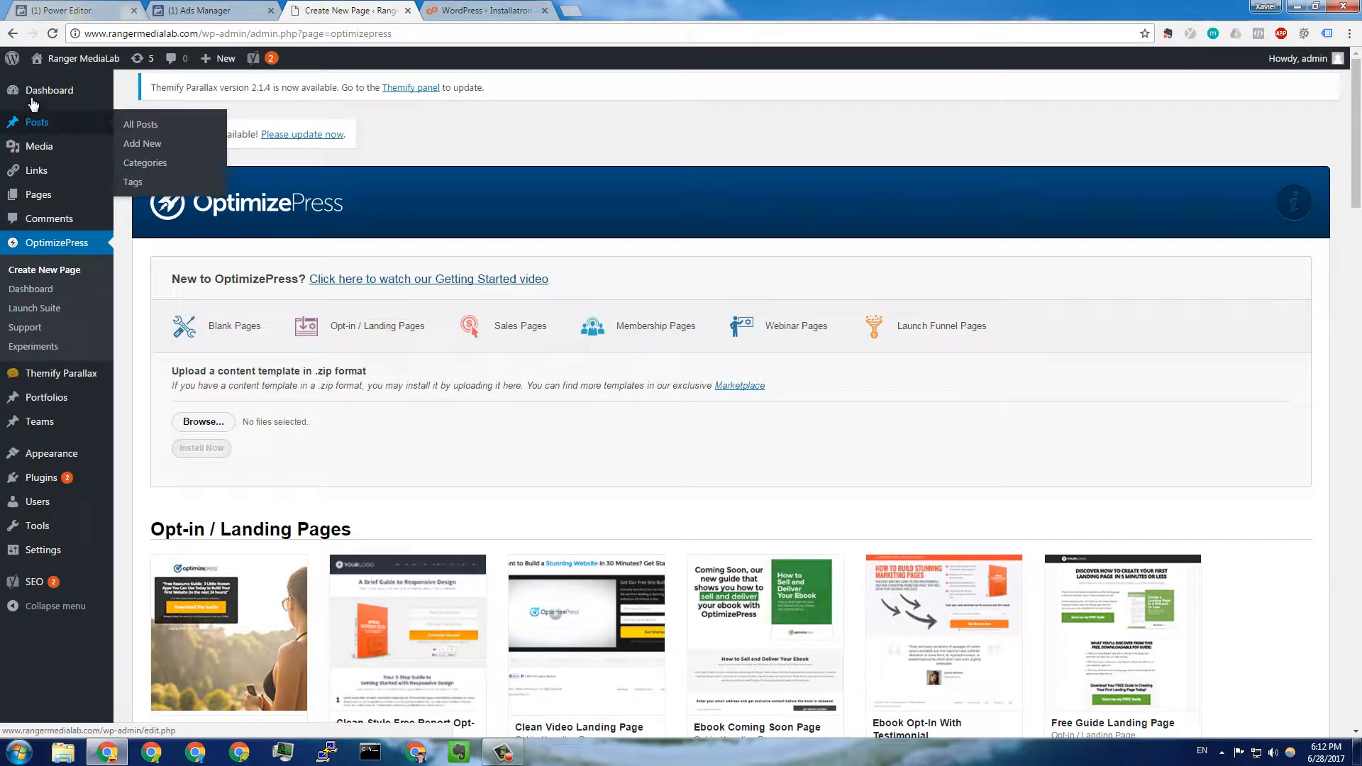
pyautogui.moveTo(67, 462)
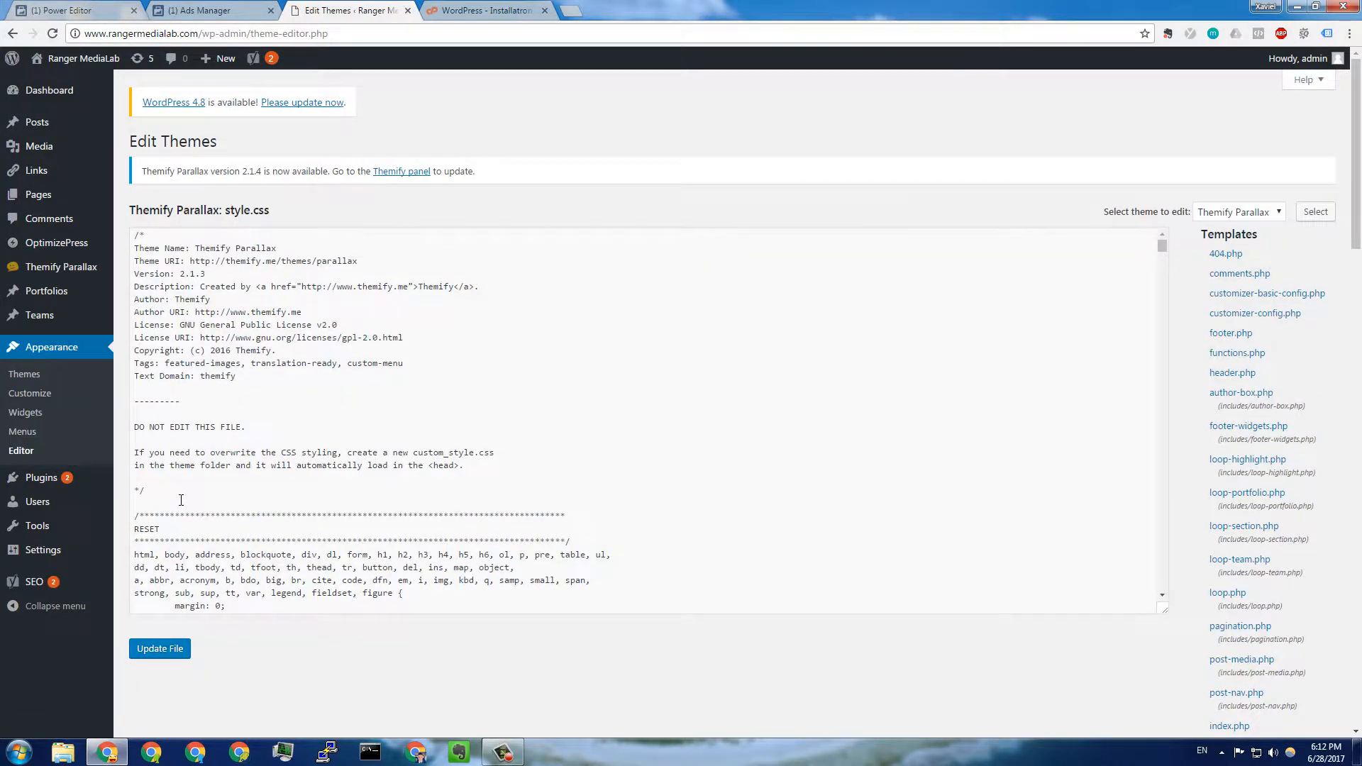
# Open the Themify Parallax theme's header.php template for editing
pyautogui.scroll(-2, 1295, 430)
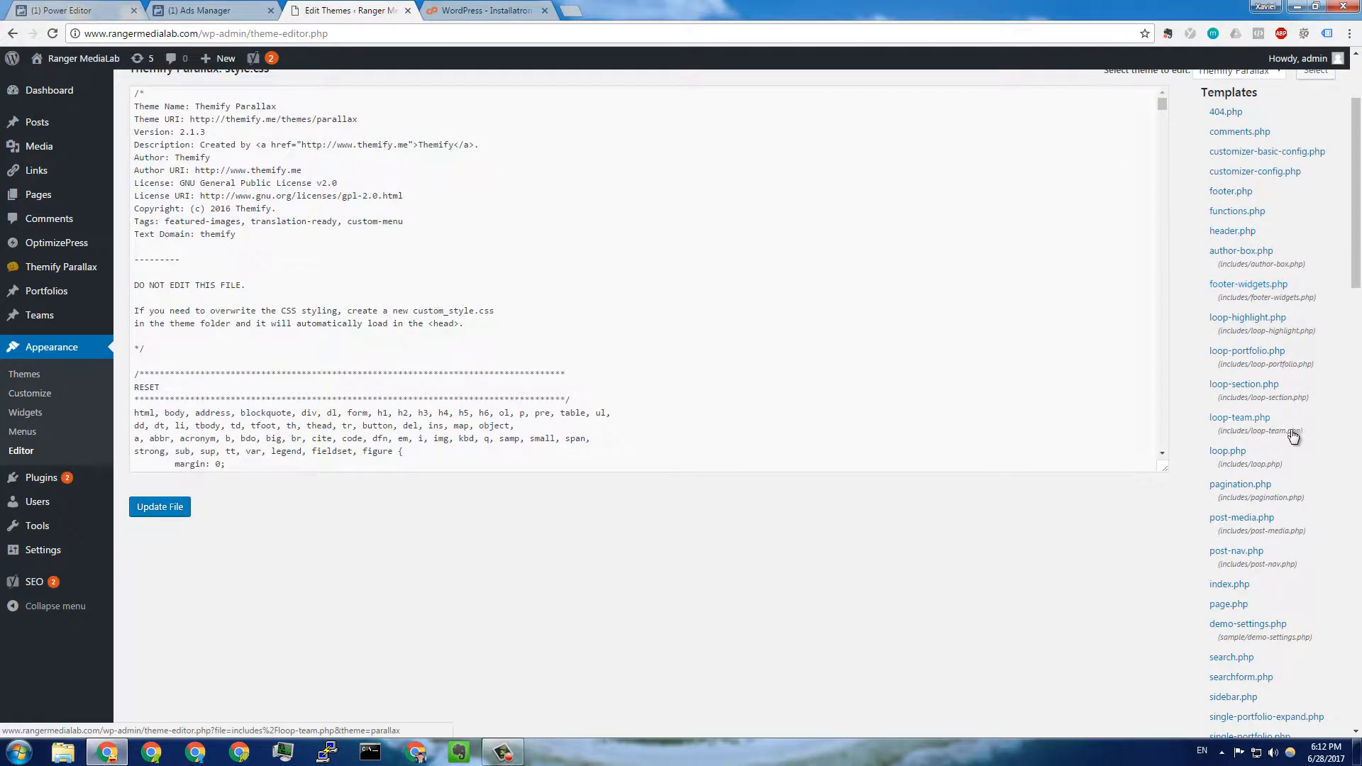
pyautogui.scroll(2, 1274, 398)
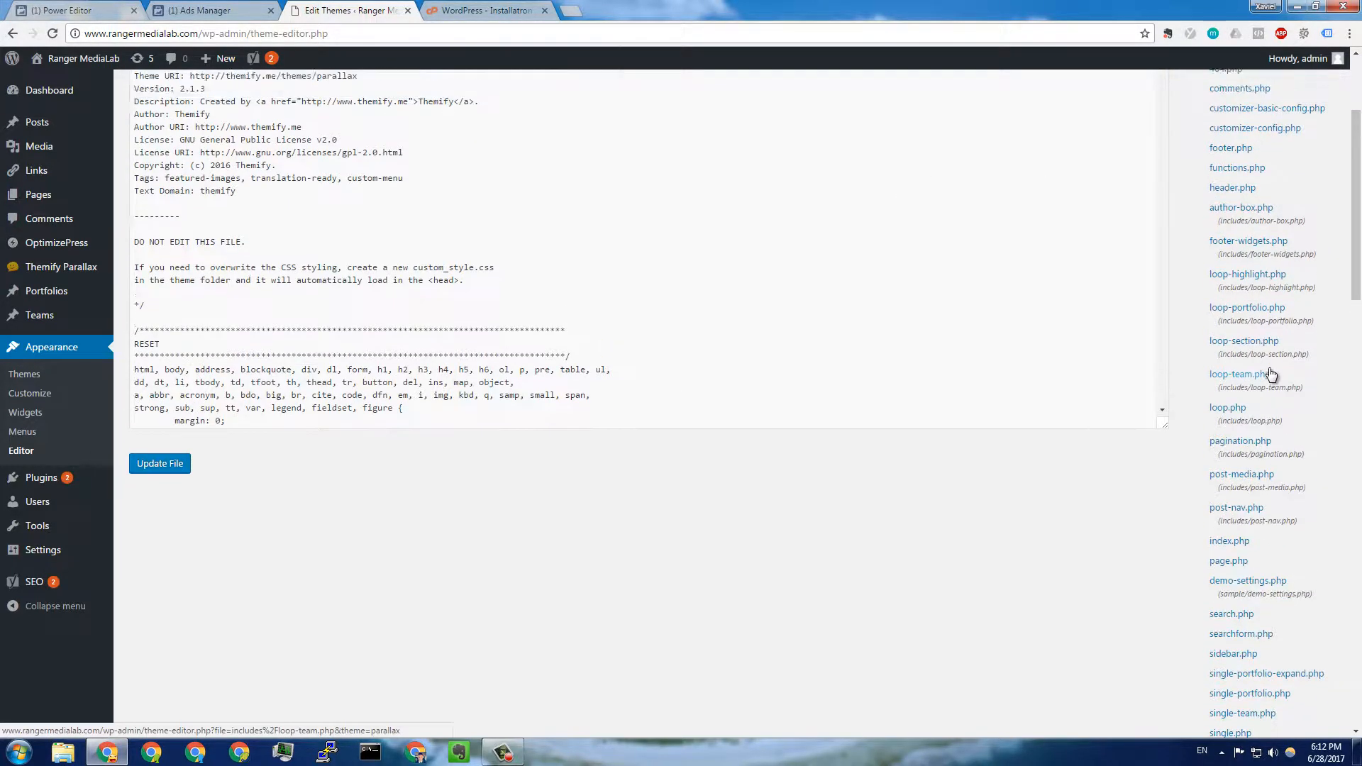
pyautogui.click(1240, 302)
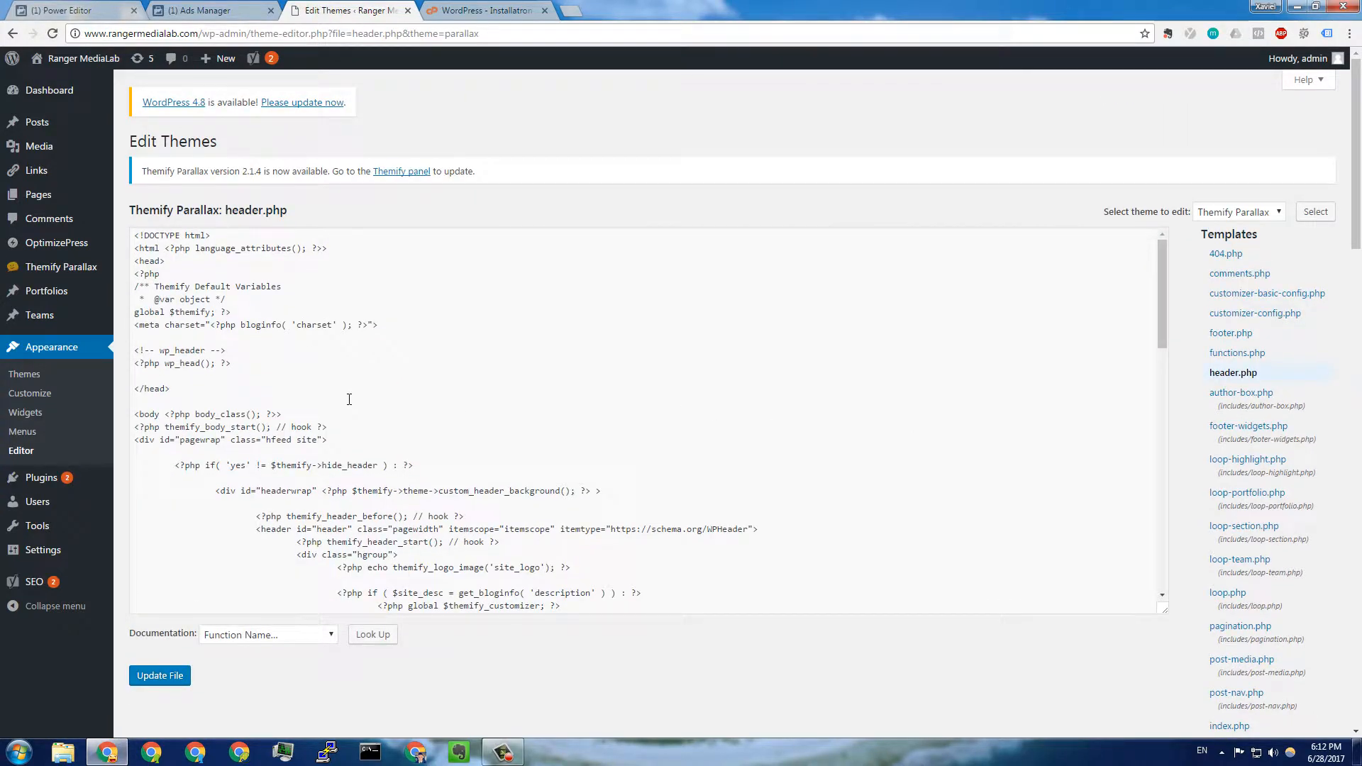
# Try inserting the copied Facebook pixel base code in header.php, just above the closing </head> tag
pyautogui.click(143, 374)
pyautogui.hotkey('ctrl', 'v')
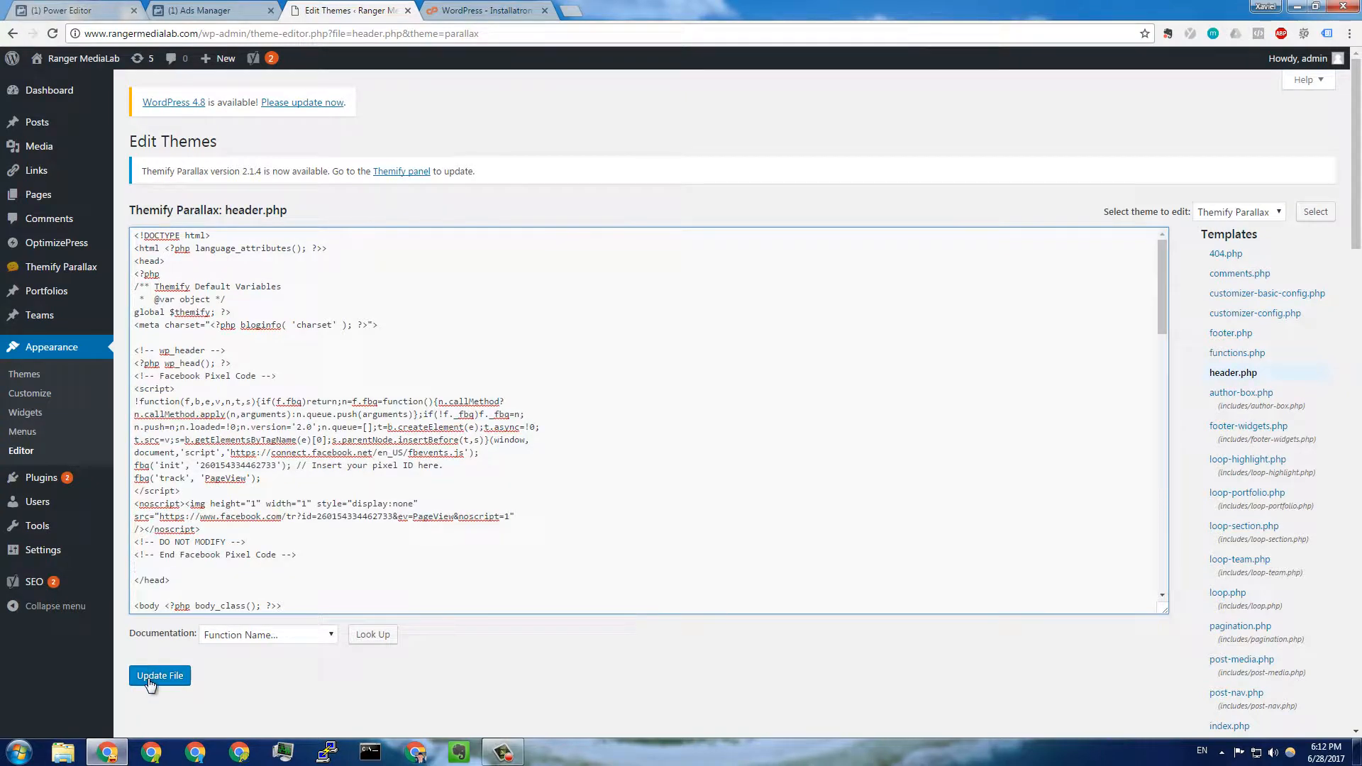
pyautogui.hotkey('ctrl', 'z')
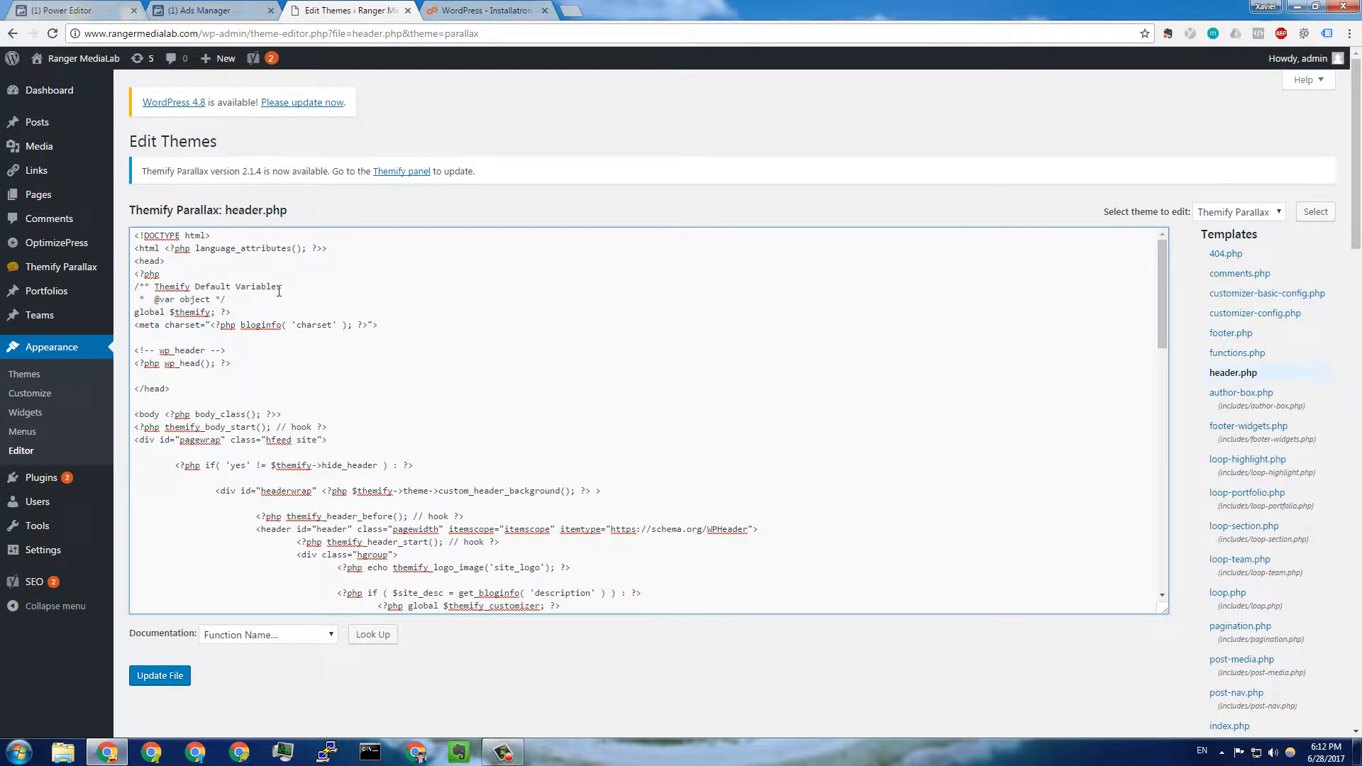
# Switch to the Facebook pixel installation instructions and examine the Install Event Code section with its recommended standard events
pyautogui.click(228, 9)
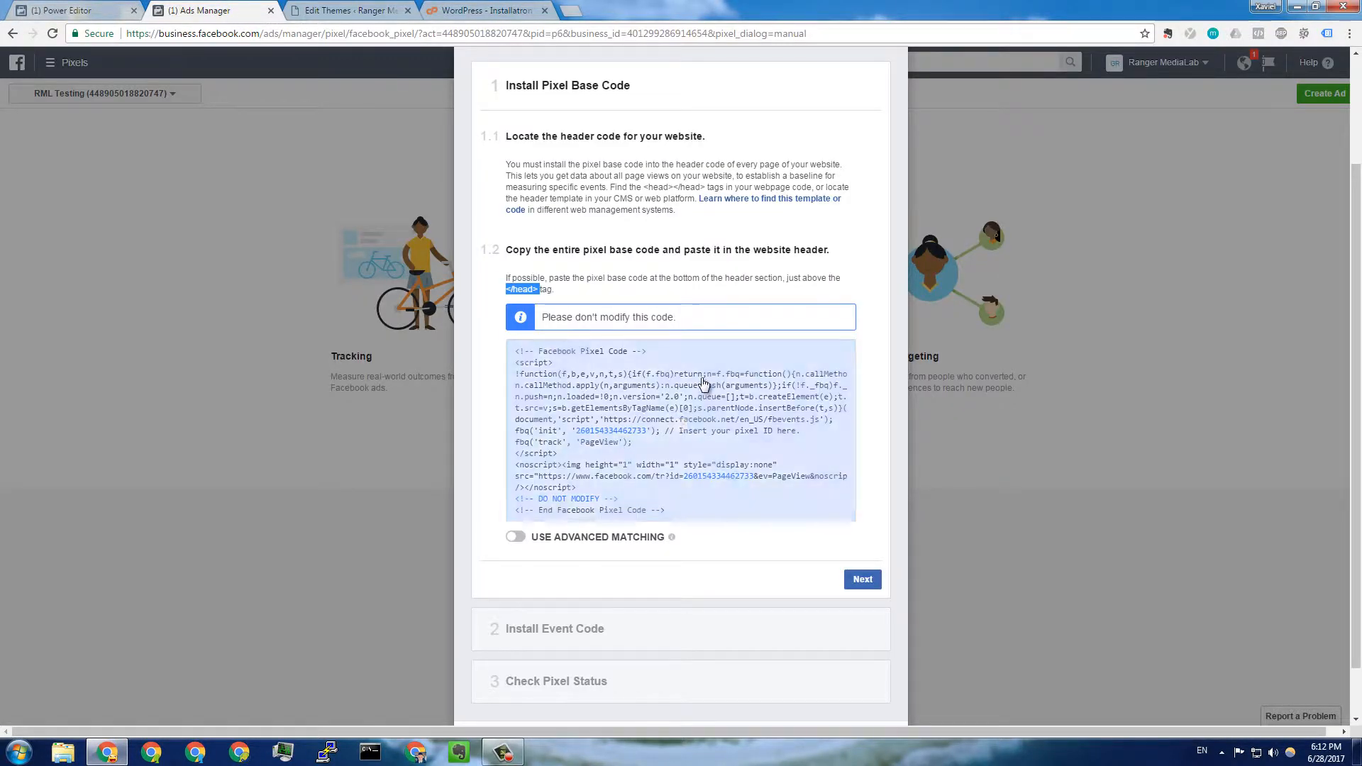
pyautogui.scroll(-1, 703, 387)
pyautogui.scroll(2, 667, 431)
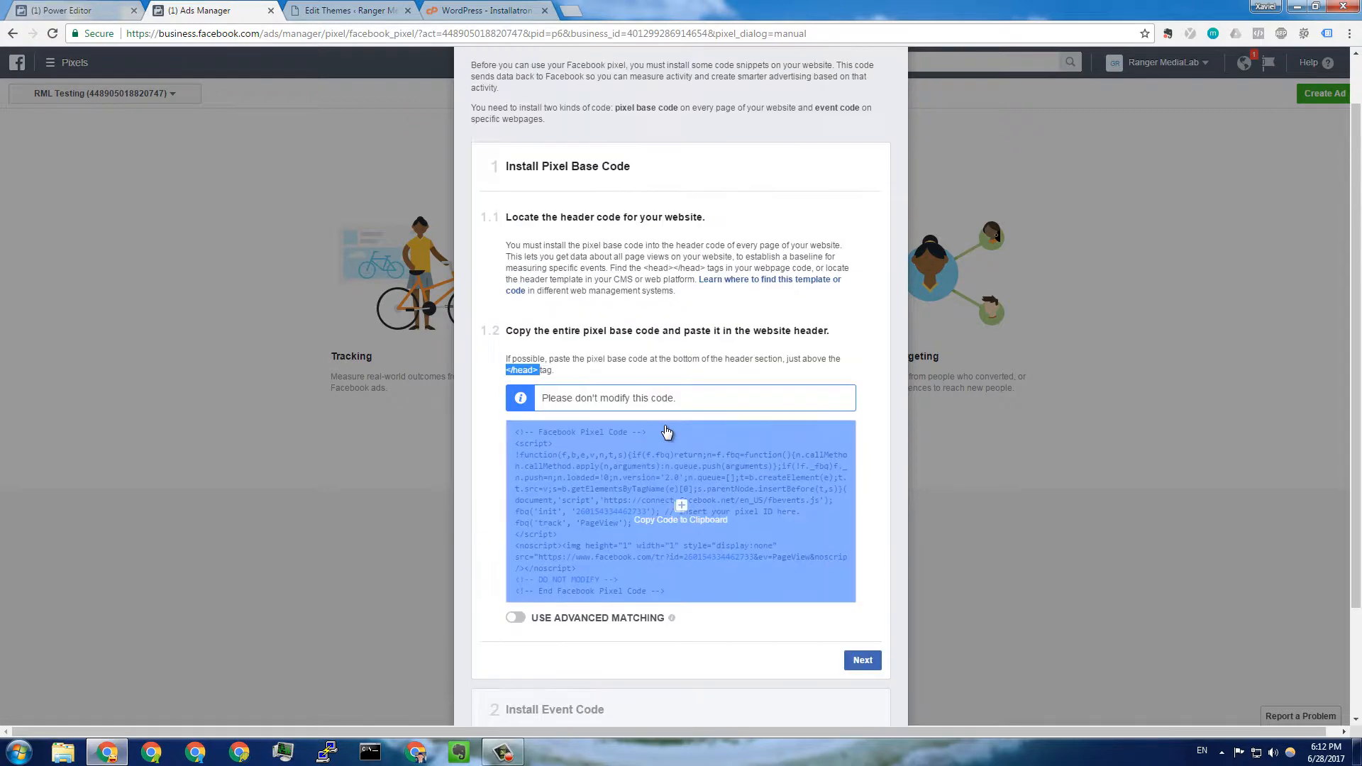
pyautogui.scroll(-2, 663, 432)
pyautogui.click(627, 570)
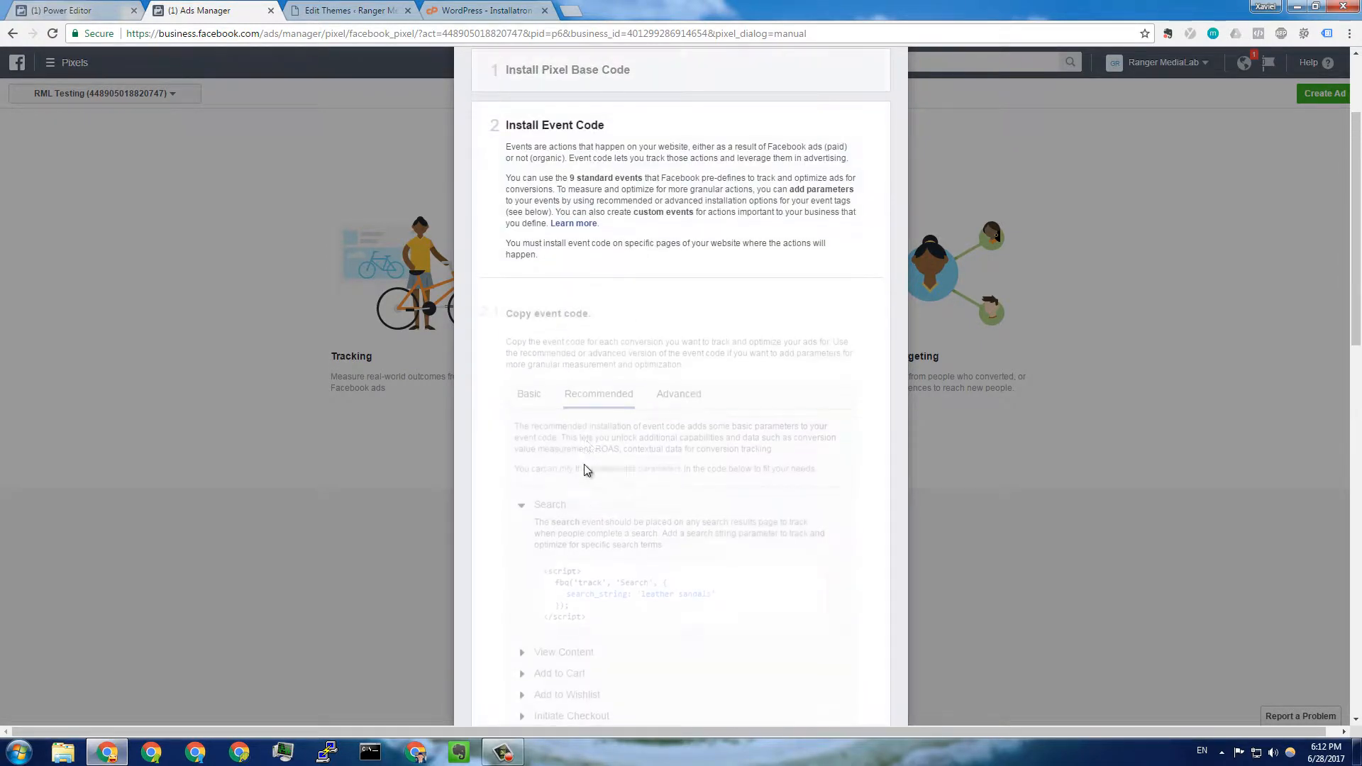
pyautogui.scroll(-3, 631, 397)
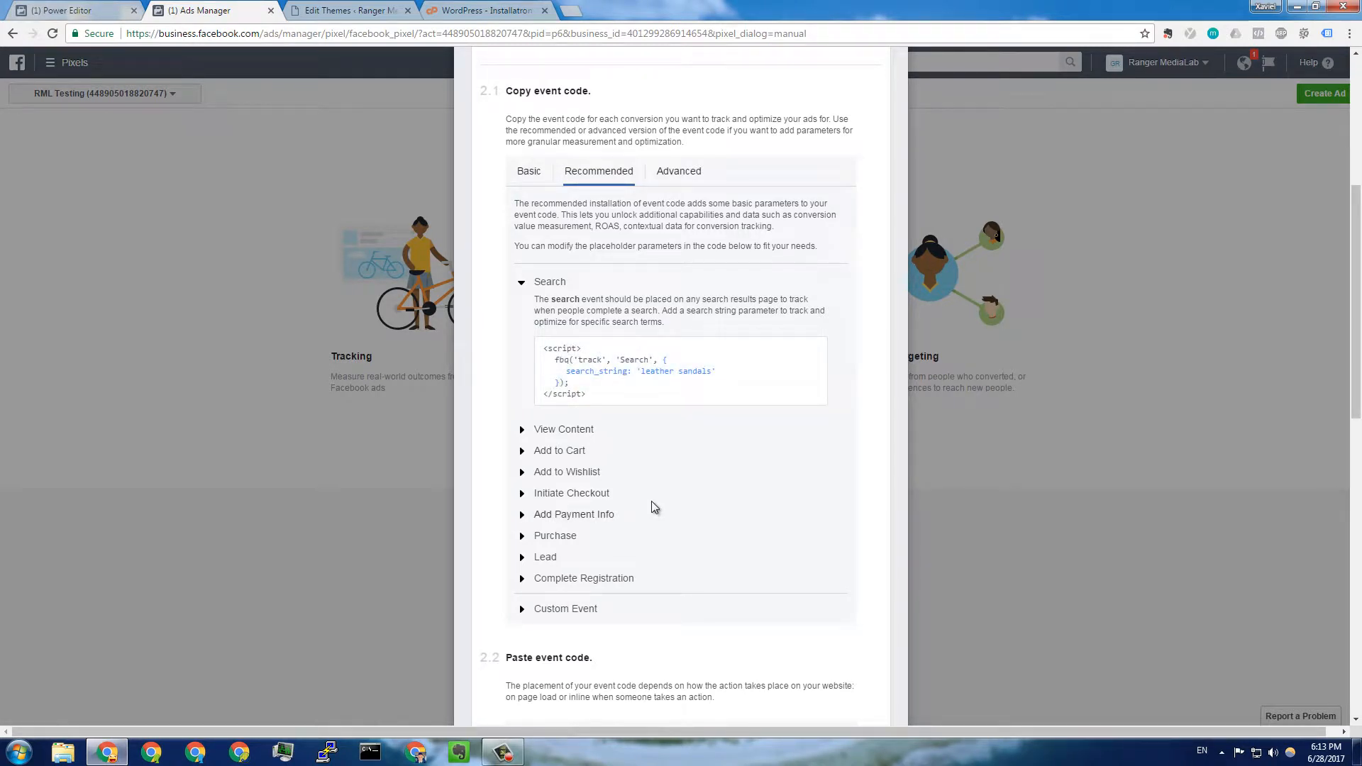
pyautogui.scroll(-5, 651, 501)
pyautogui.scroll(8, 652, 454)
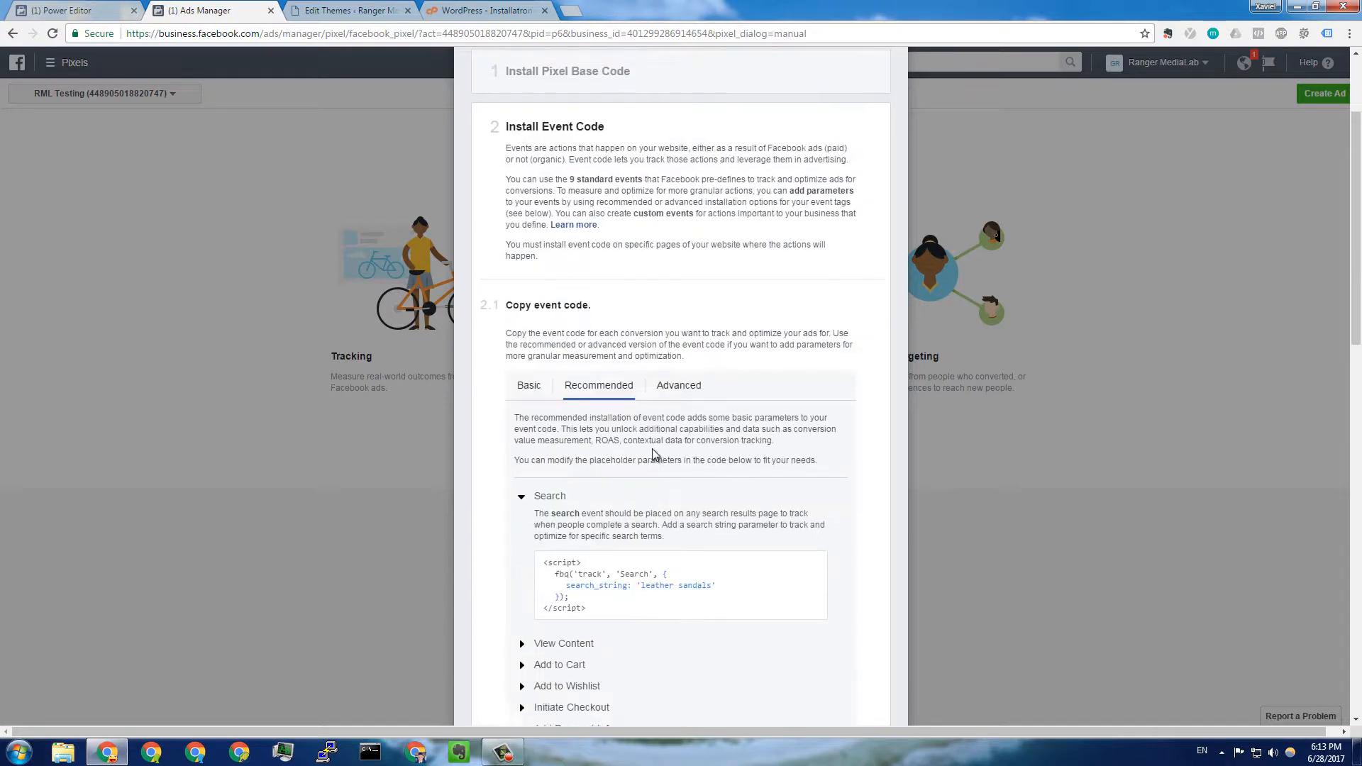
pyautogui.scroll(3, 653, 454)
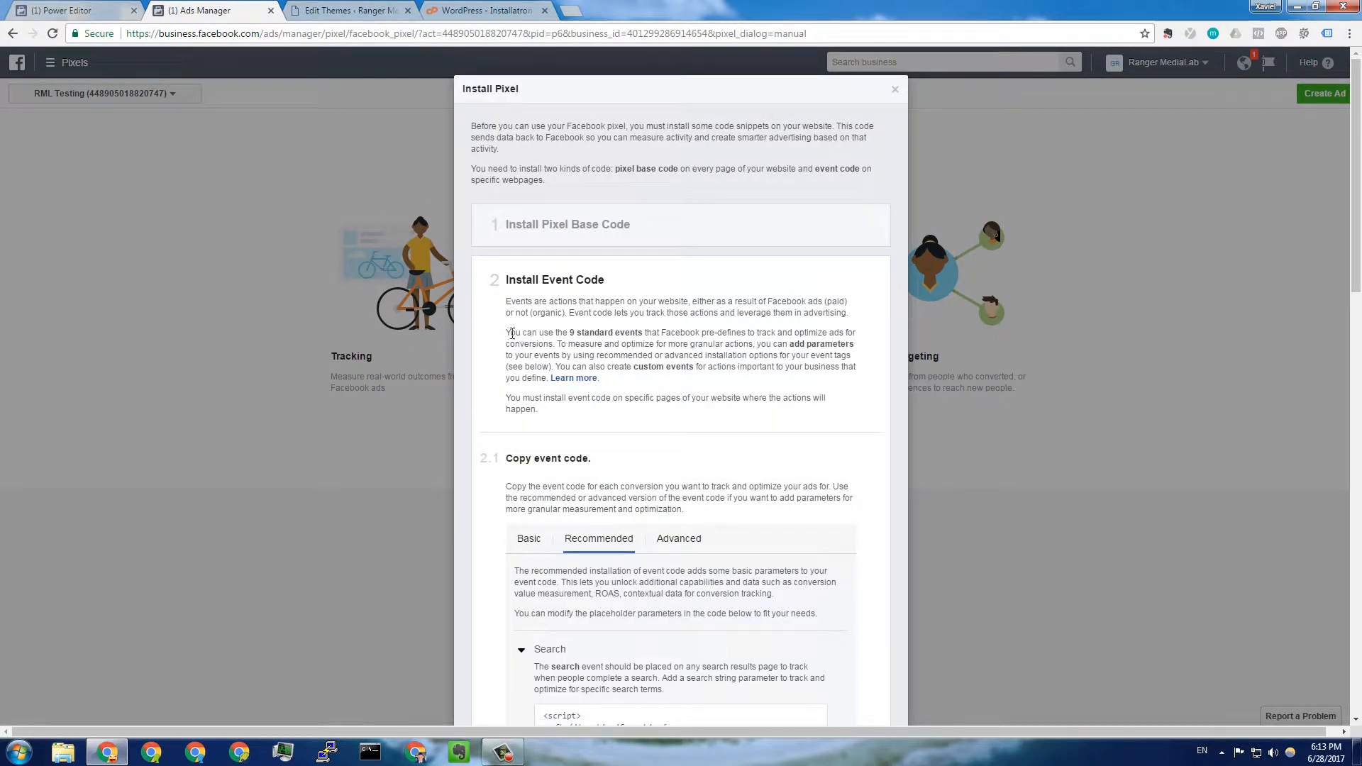
# Open rangermedialab.com in a new browser tab
pyautogui.click(490, 6)
pyautogui.click(569, 11)
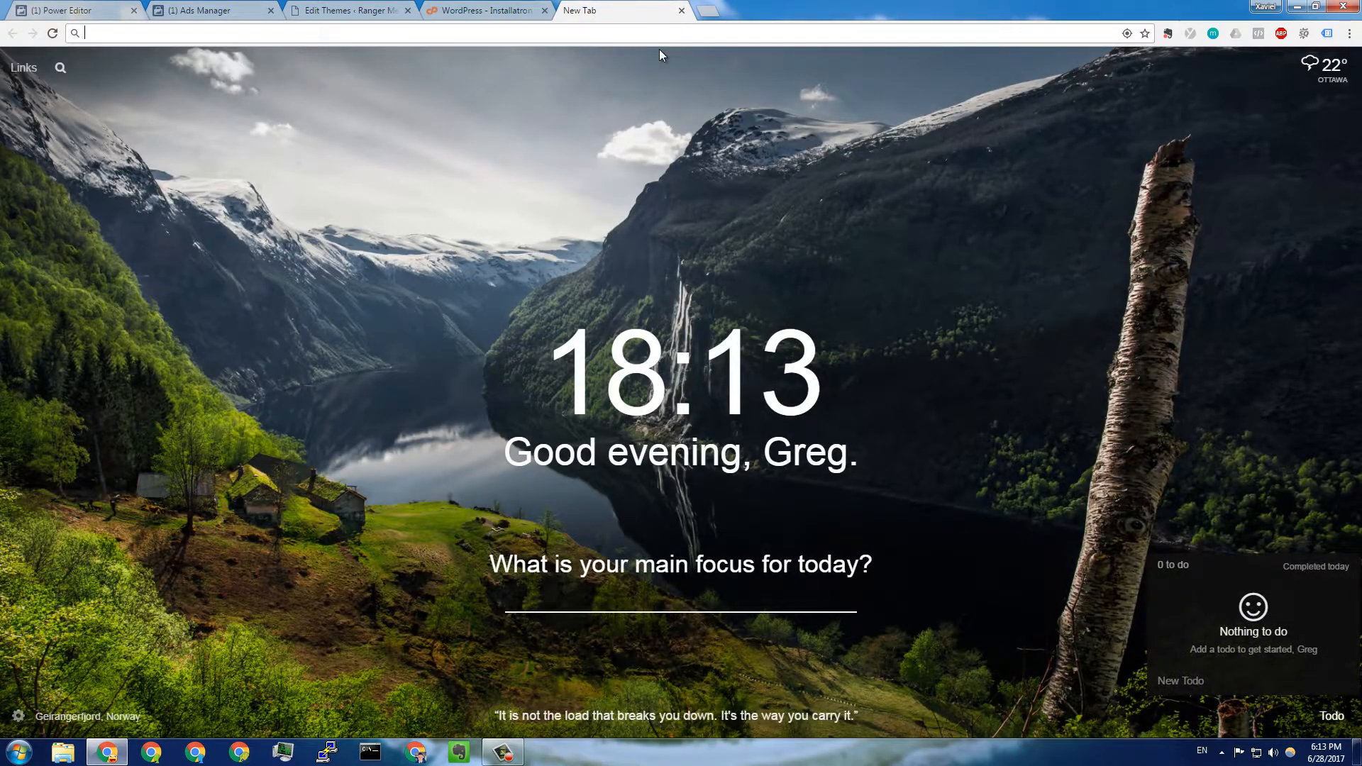
pyautogui.write('rangermedialab.com')
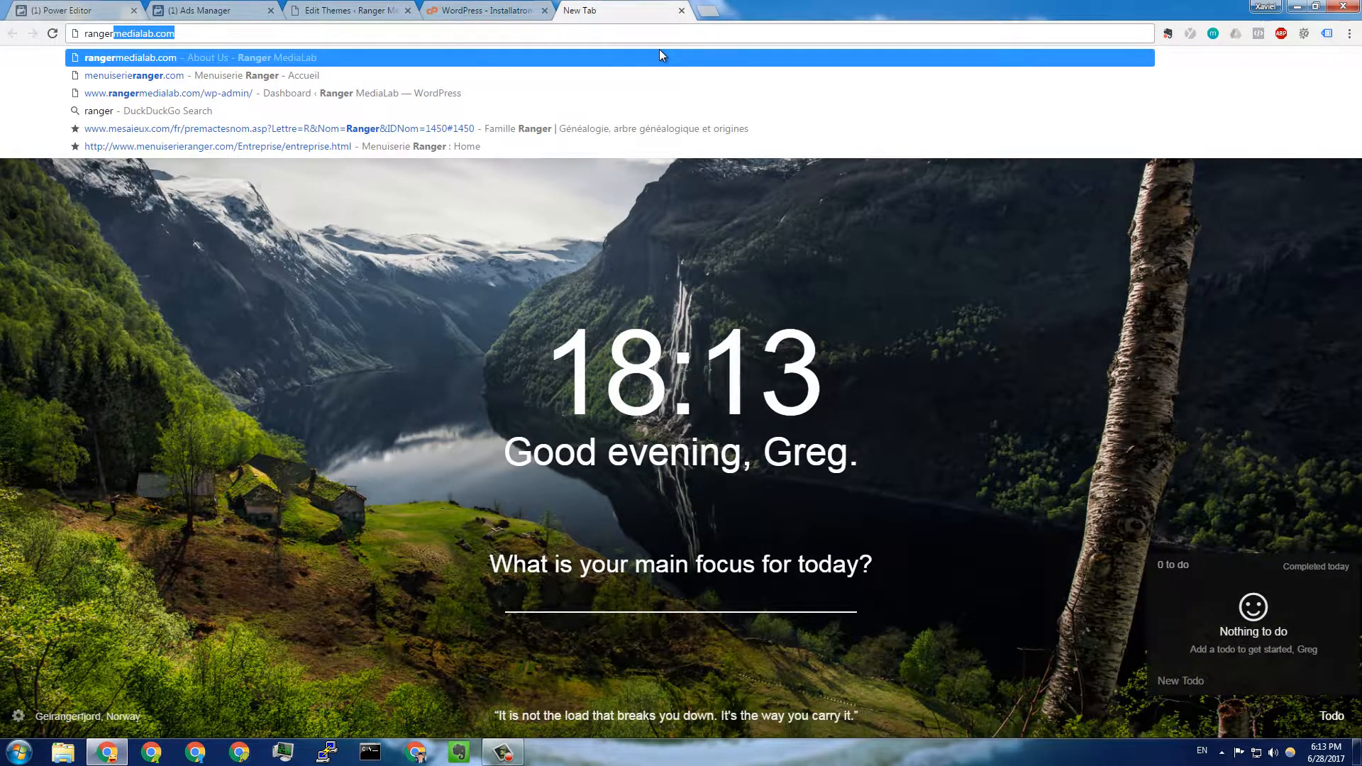
pyautogui.press('Return')
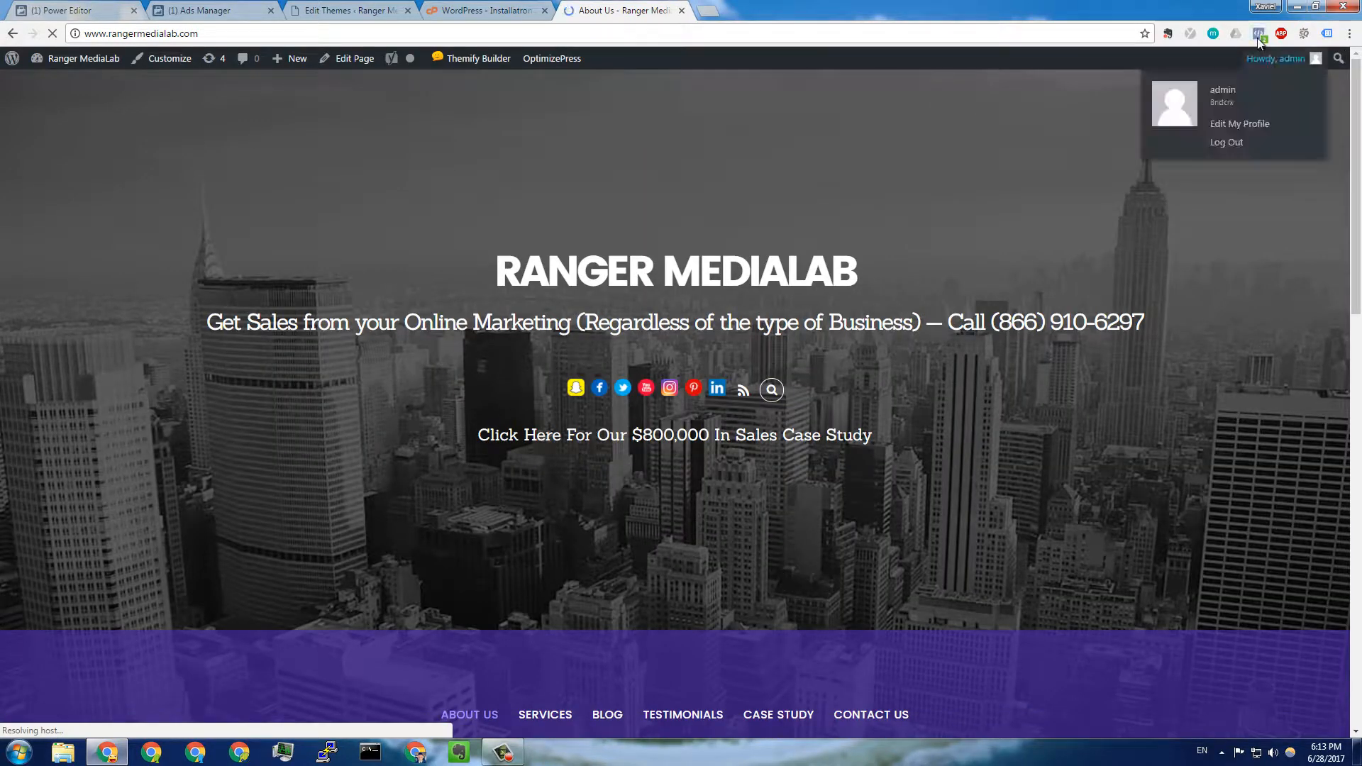
# Check the site's pixel with Facebook Pixel Helper, examining the PageView and Microdata event details
pyautogui.click(1258, 36)
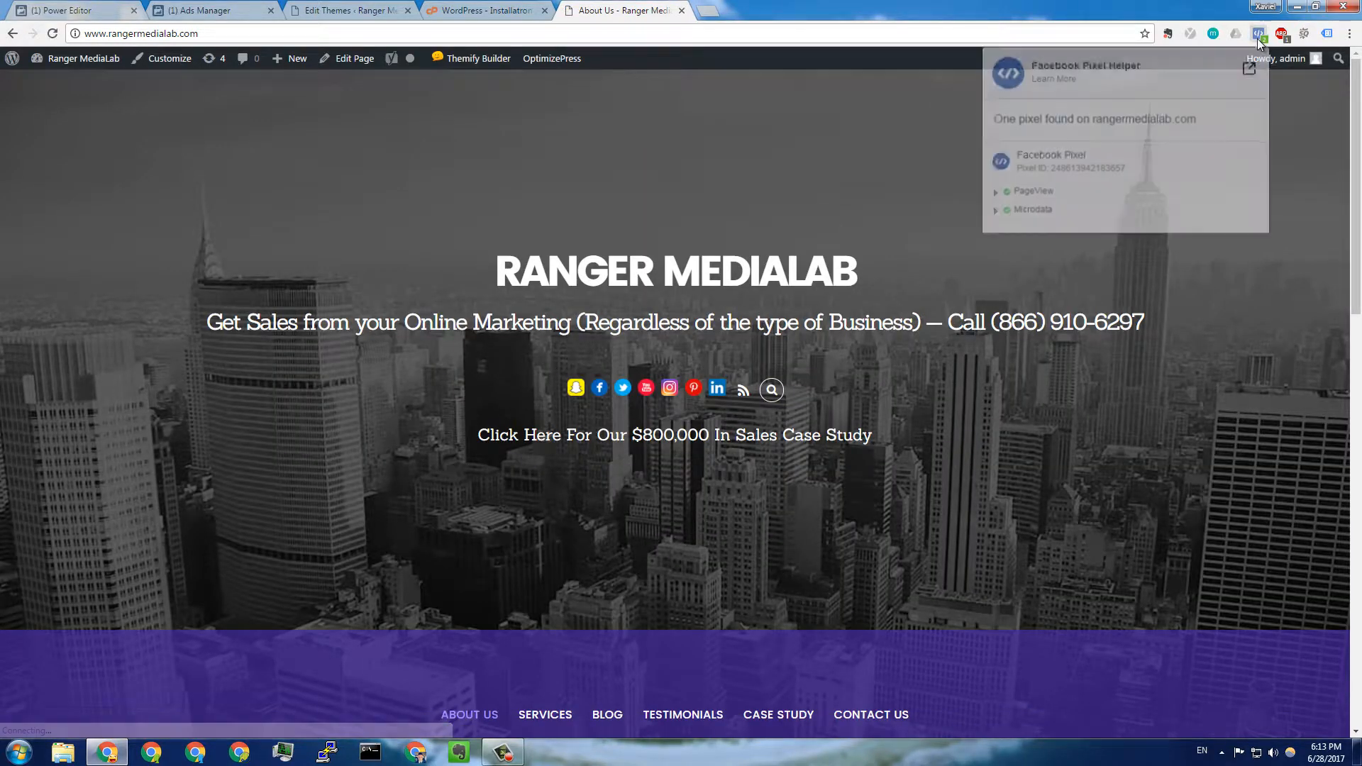
pyautogui.click(997, 196)
pyautogui.click(997, 284)
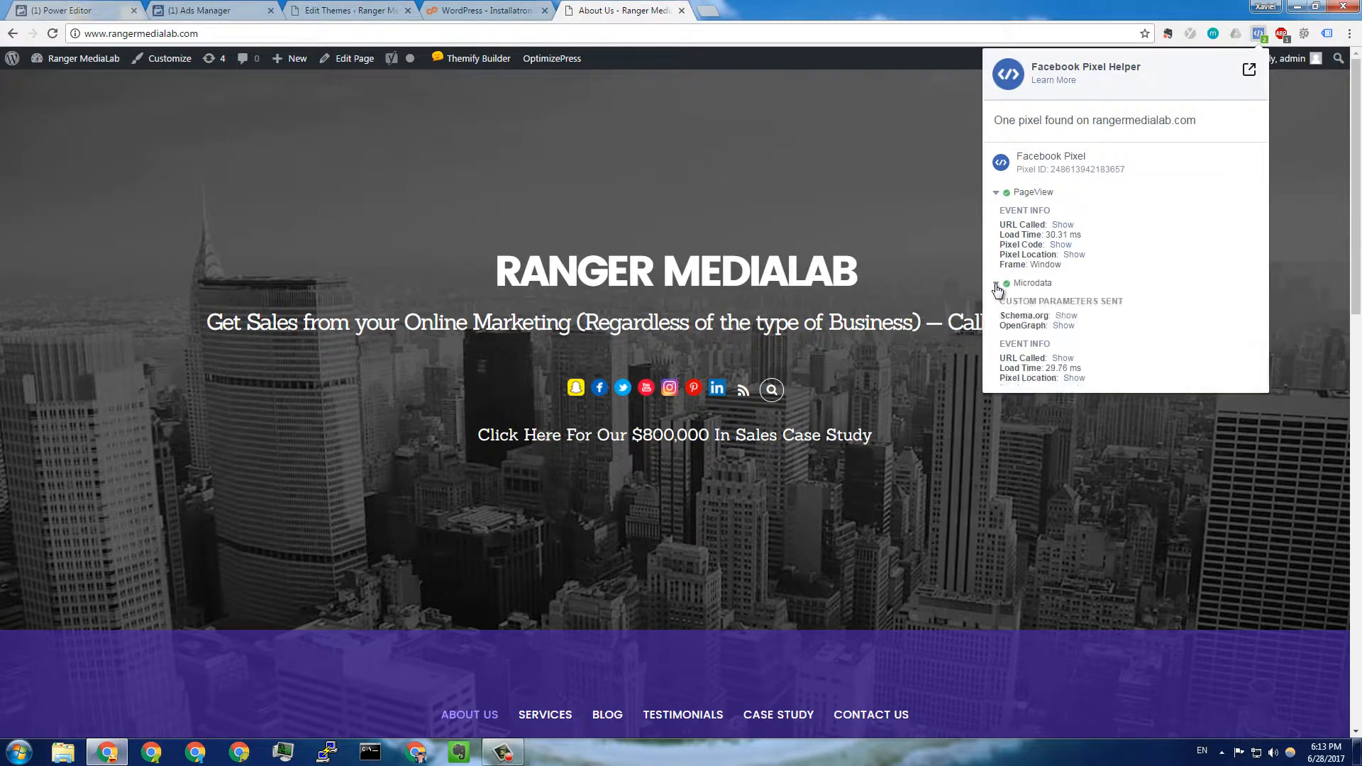
pyautogui.click(997, 193)
pyautogui.click(996, 210)
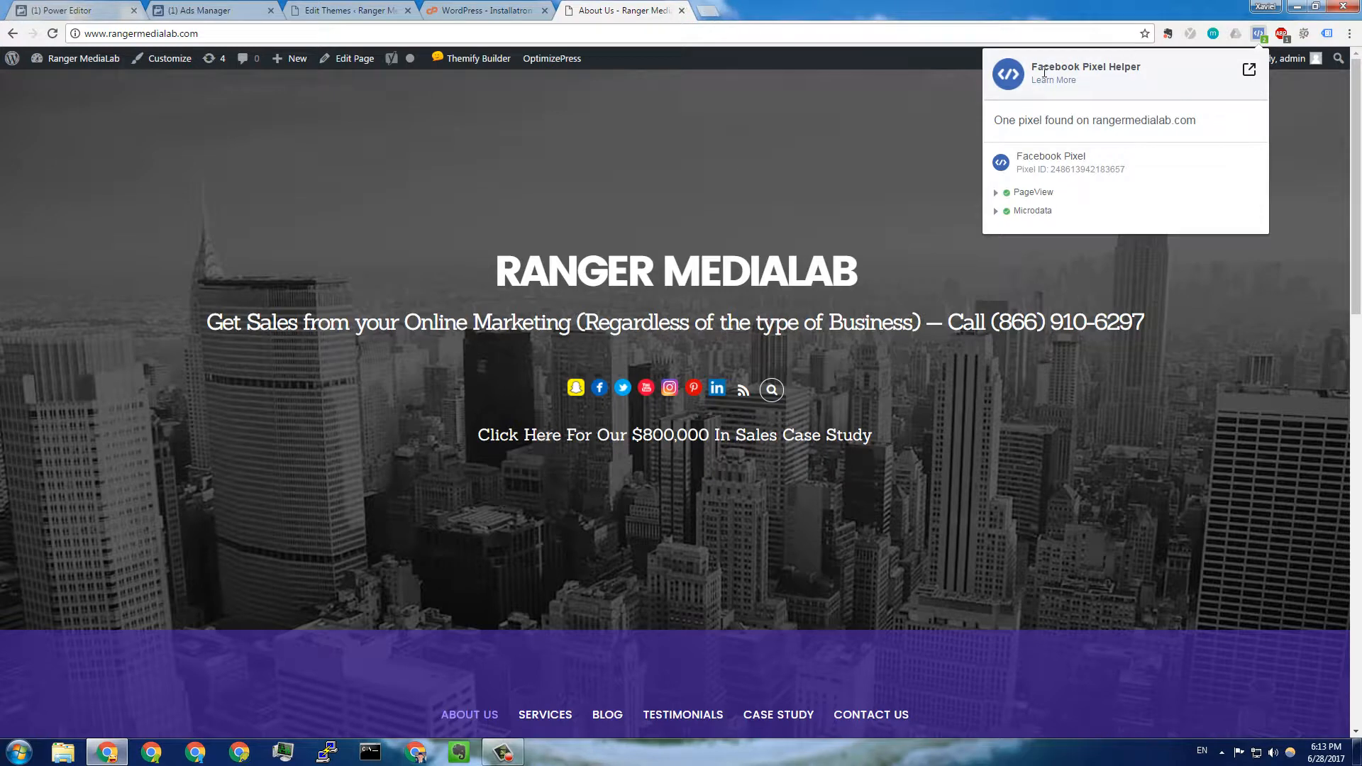
pyautogui.moveTo(1032, 67); pyautogui.dragTo(1180, 79)
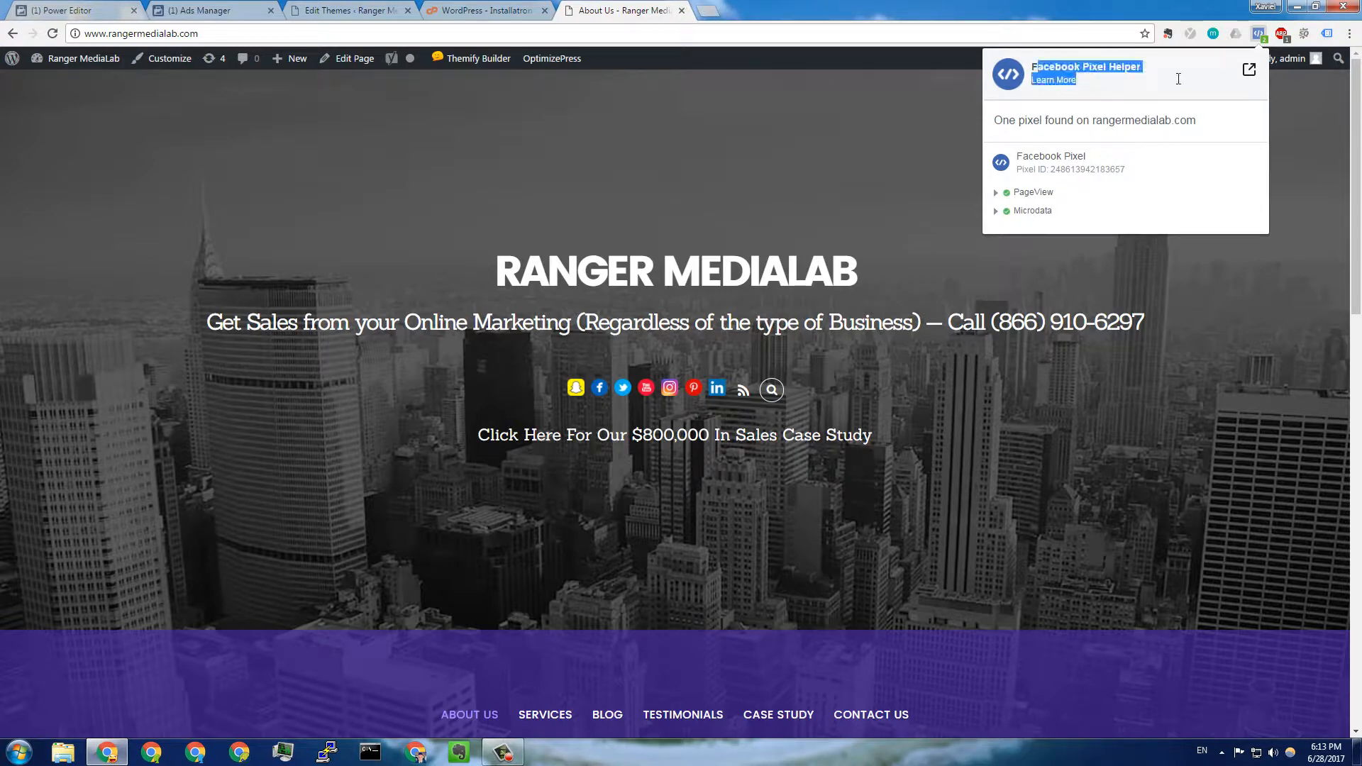
pyautogui.click(1101, 70)
pyautogui.click(782, 186)
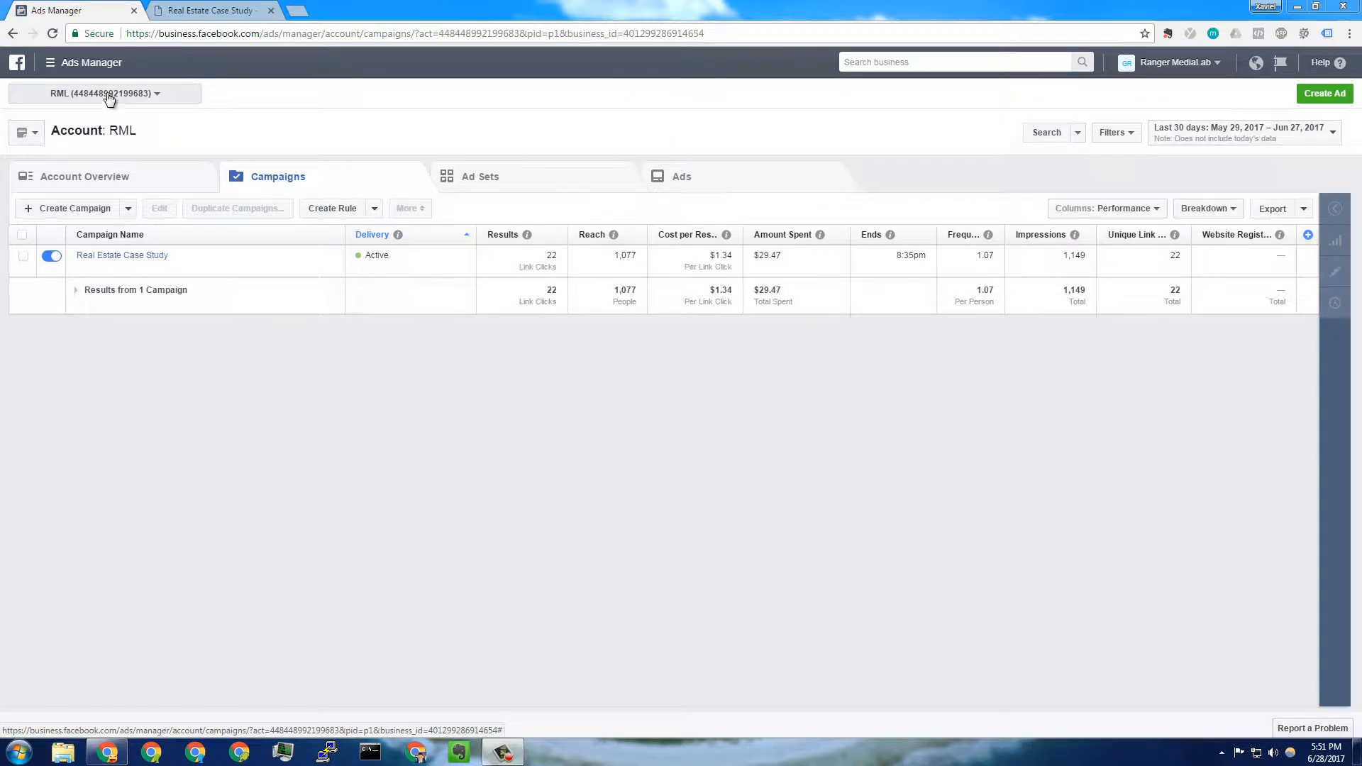
# Open the Audiences asset library for the RML ad account from Ads Manager
pyautogui.click(80, 67)
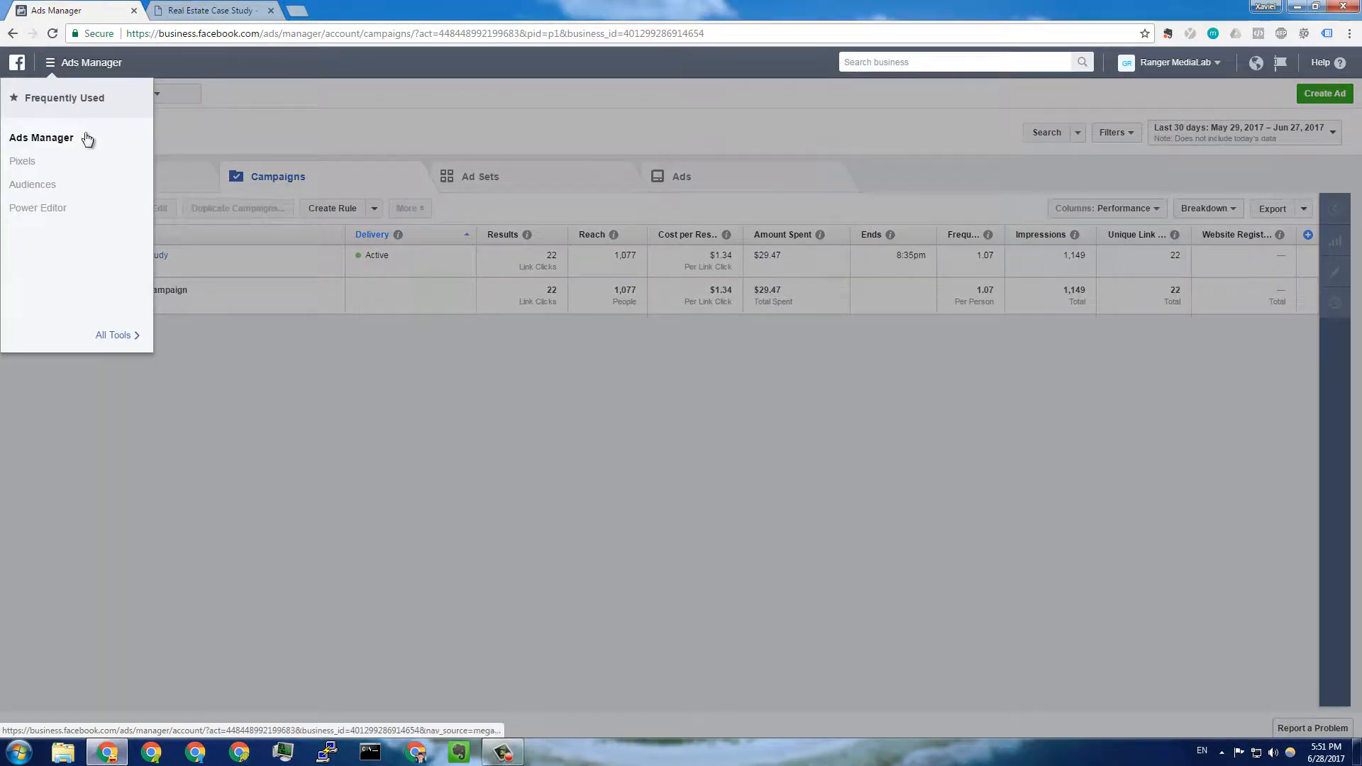
pyautogui.click(114, 335)
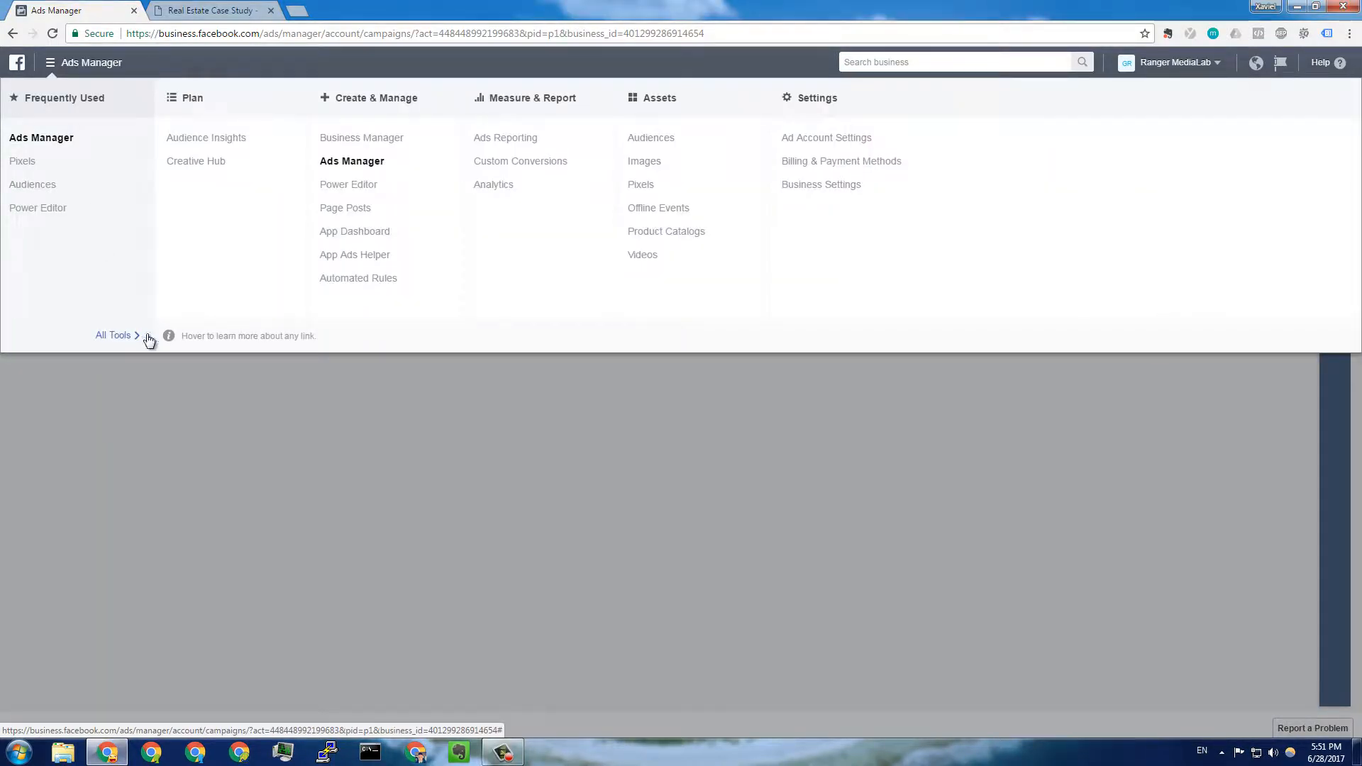
pyautogui.click(659, 138)
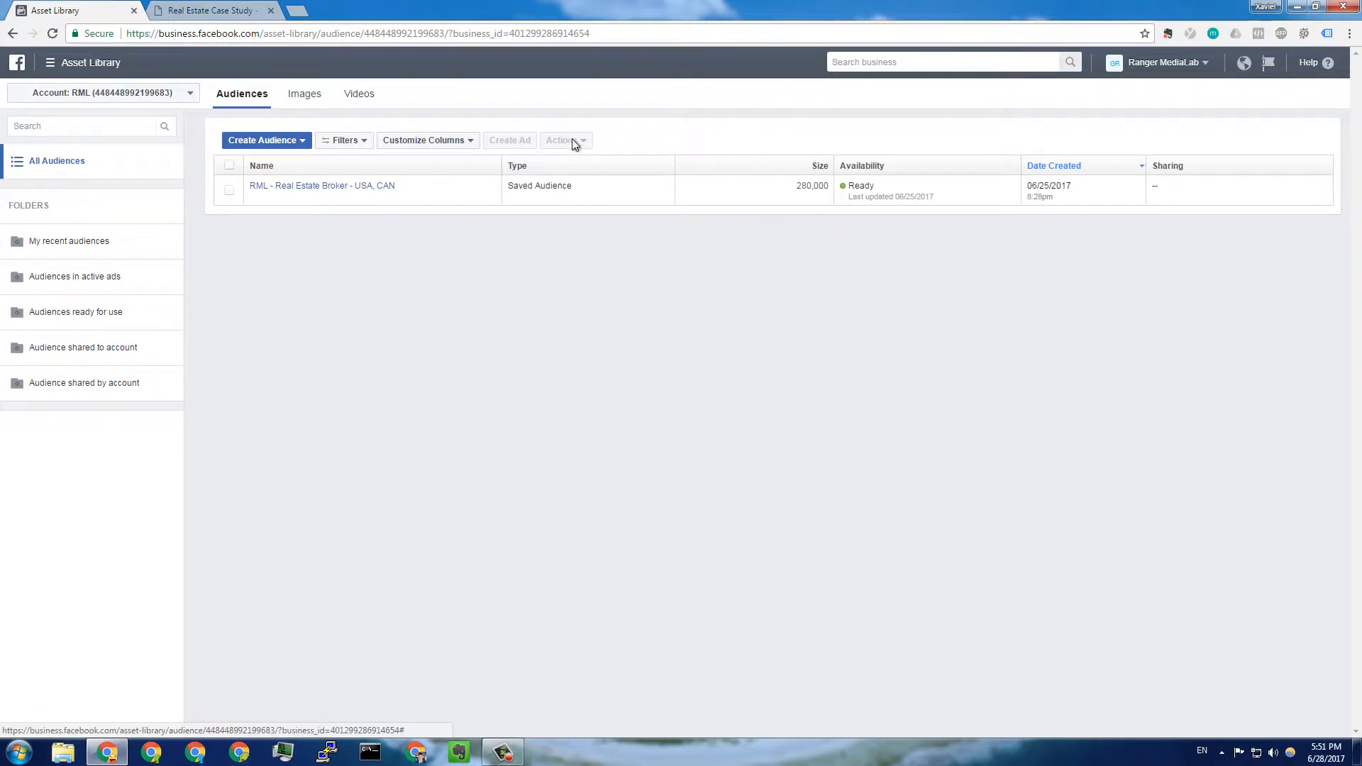
# Start a custom audience from website traffic that includes all website visitors in the past 90 days
pyautogui.click(296, 146)
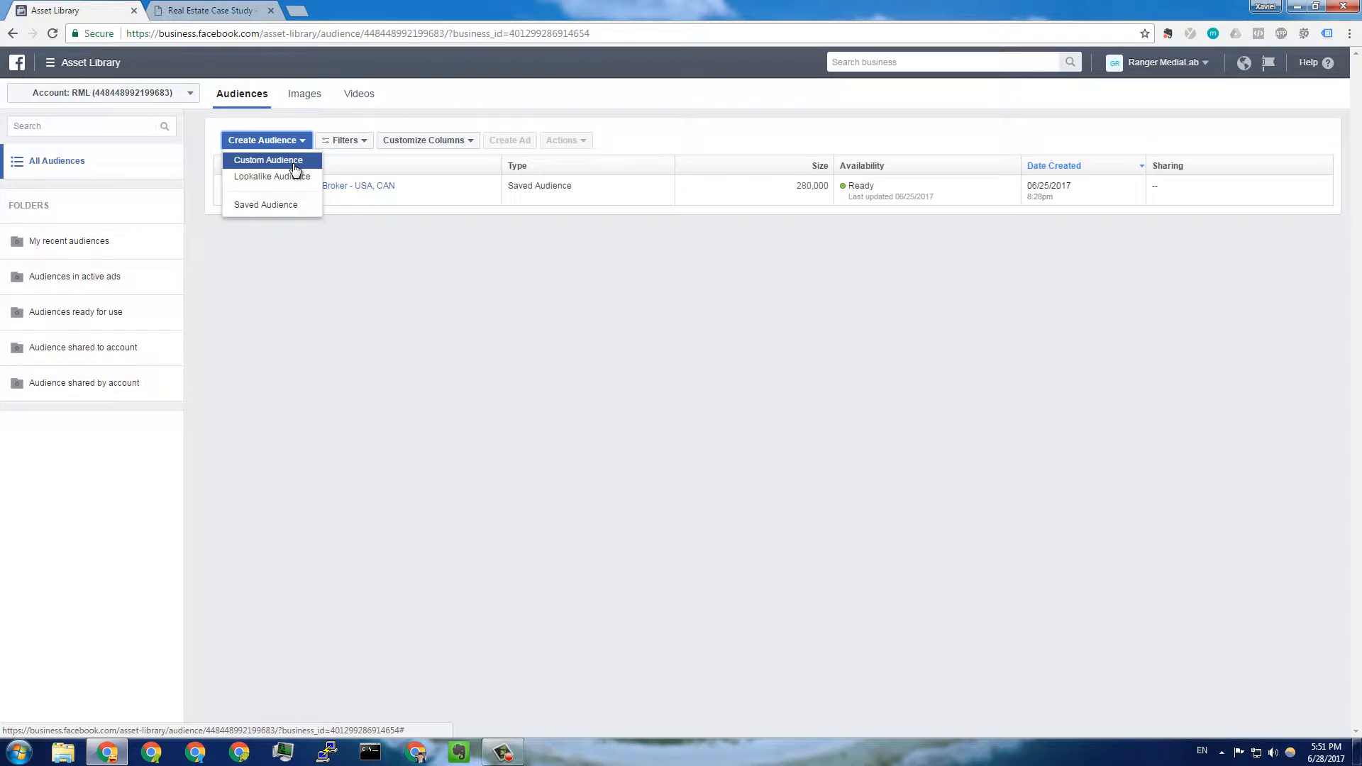
pyautogui.click(294, 166)
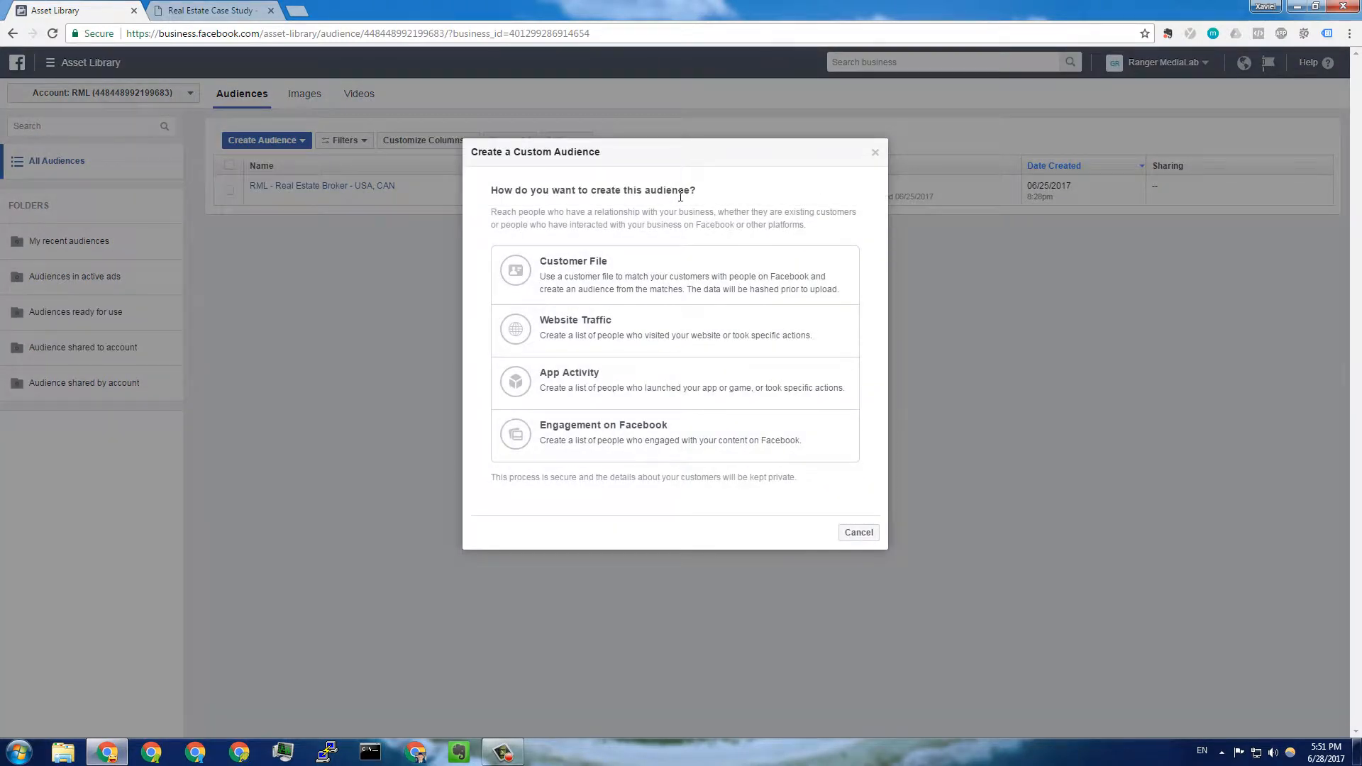
pyautogui.click(567, 334)
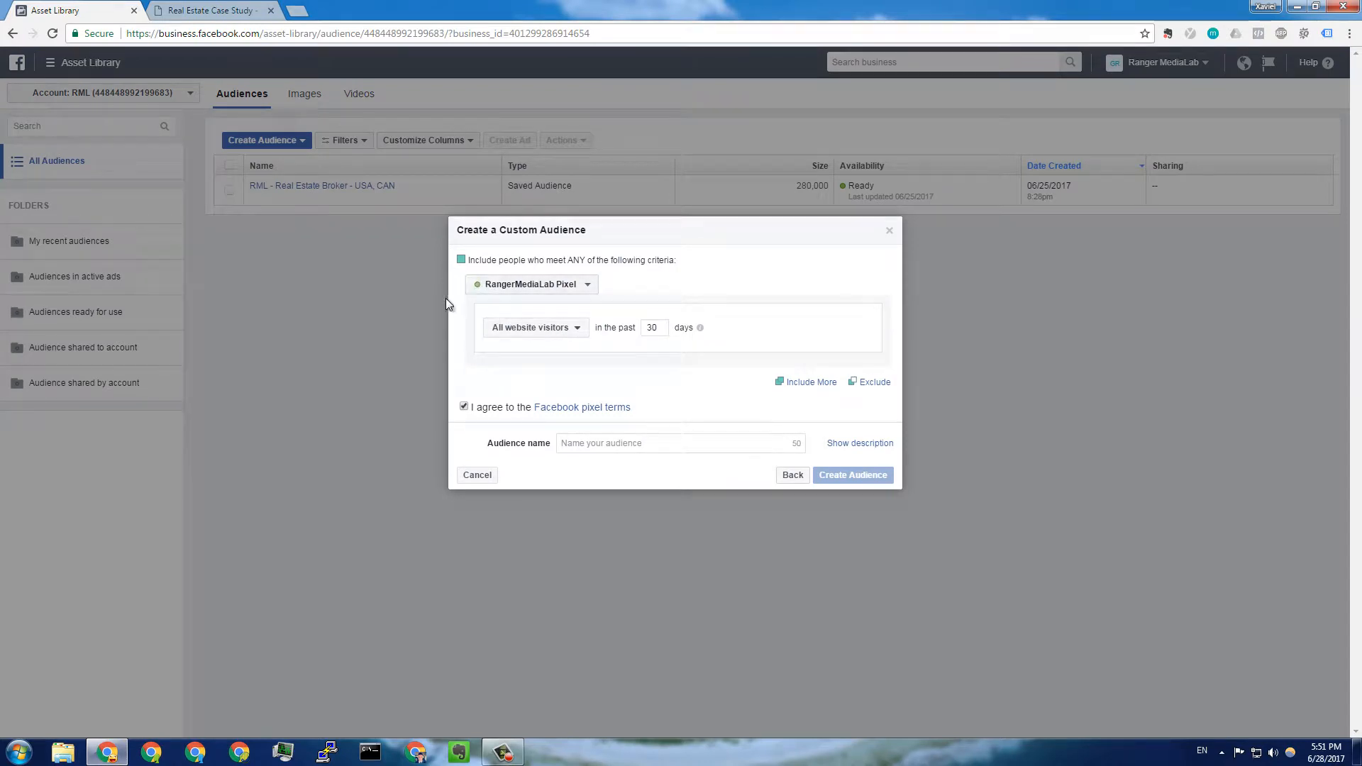
pyautogui.click(560, 332)
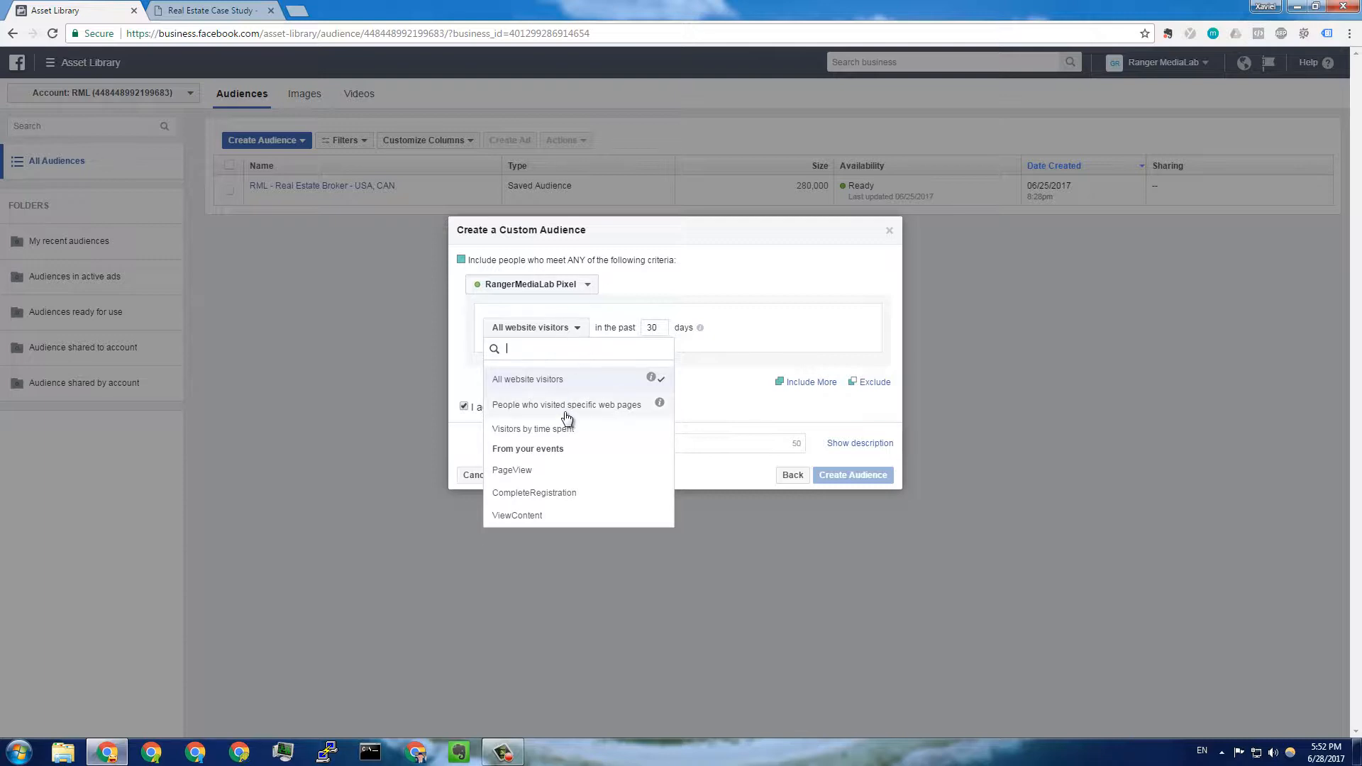
pyautogui.click(549, 383)
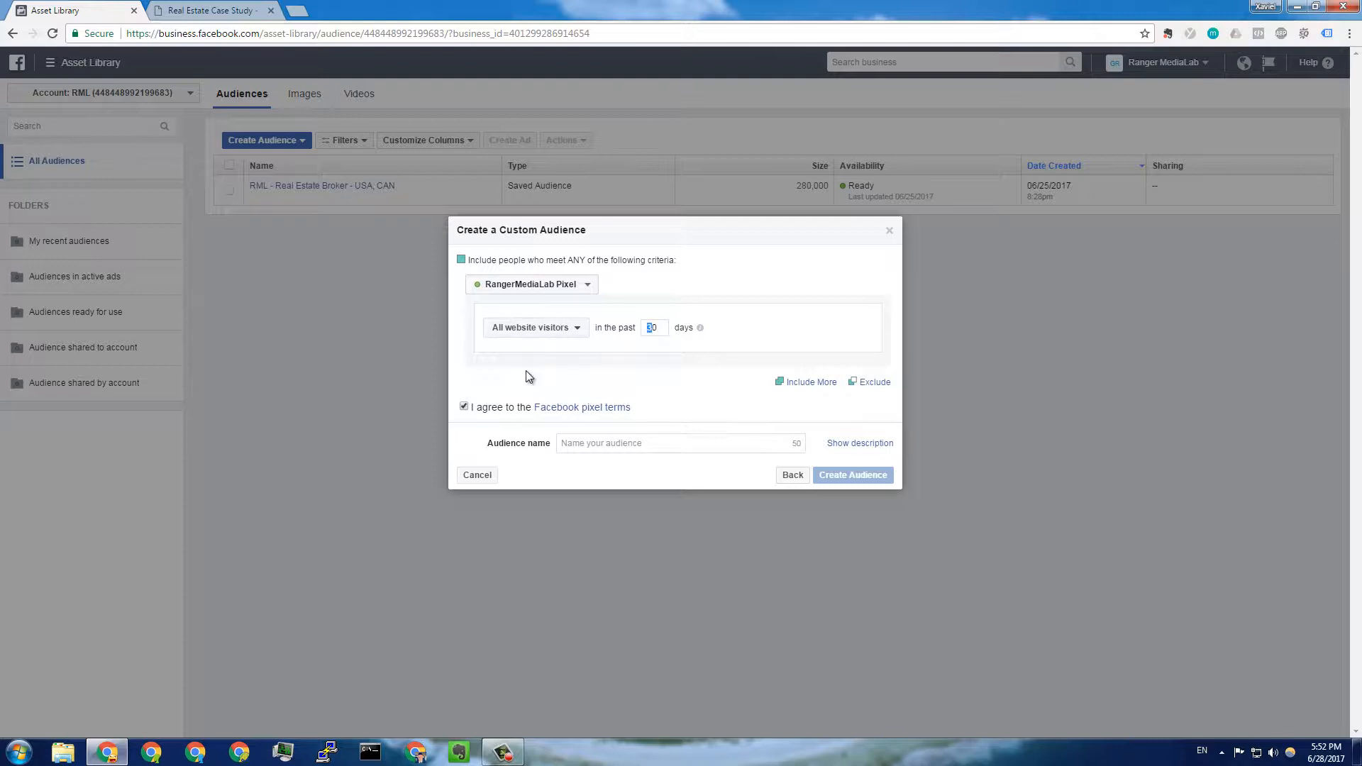
pyautogui.write('9')
pyautogui.moveTo(700, 330)
# Name the audience RML All Visitors, create it, and finish without creating an ad or expanding the audience
pyautogui.write('RM')
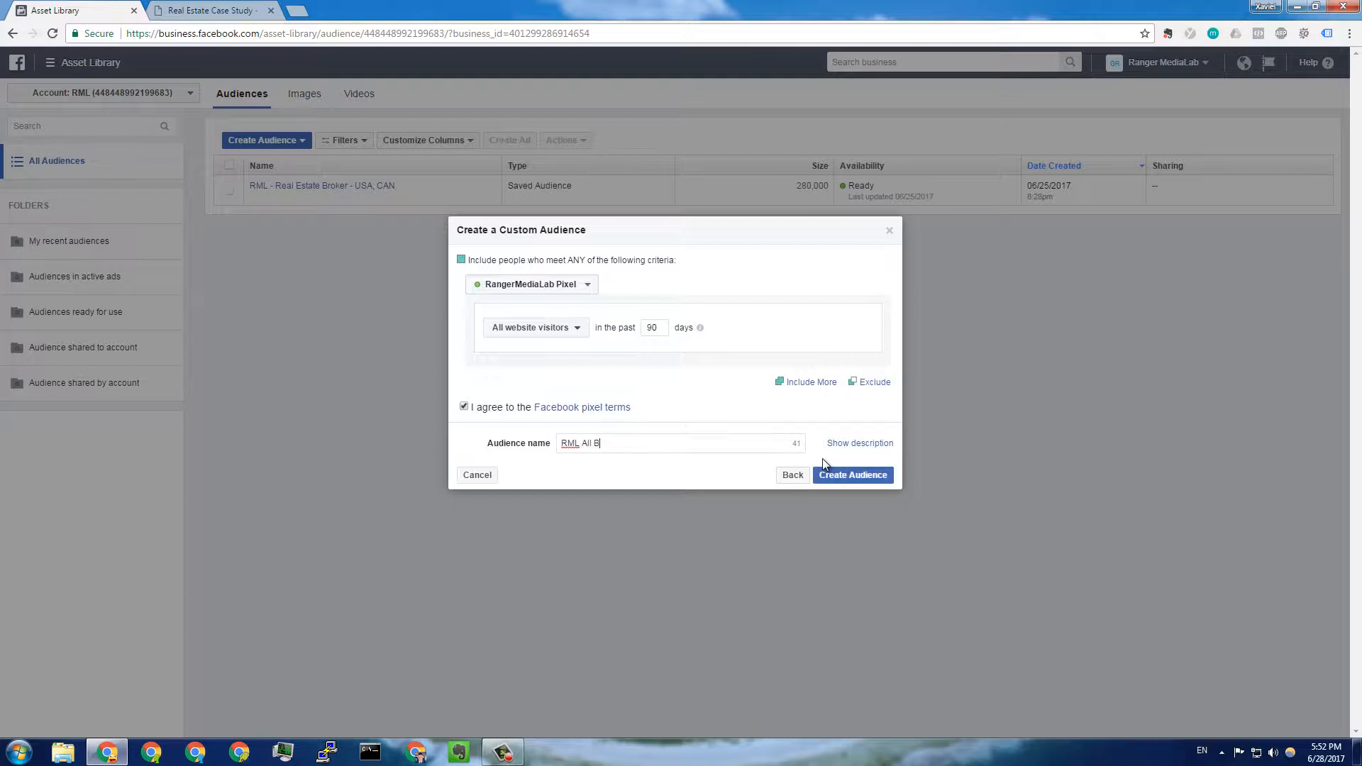
pyautogui.write('L All Visitors')
pyautogui.click(853, 474)
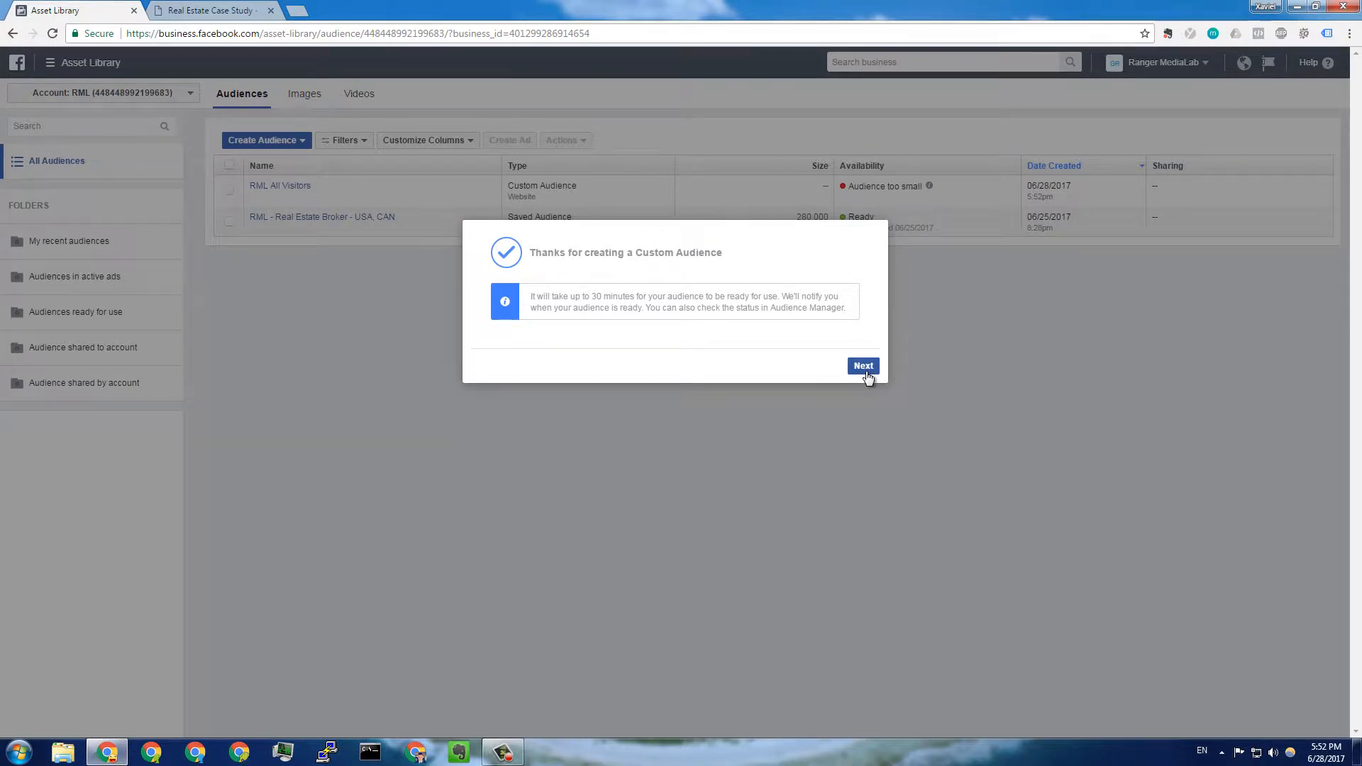
pyautogui.click(865, 370)
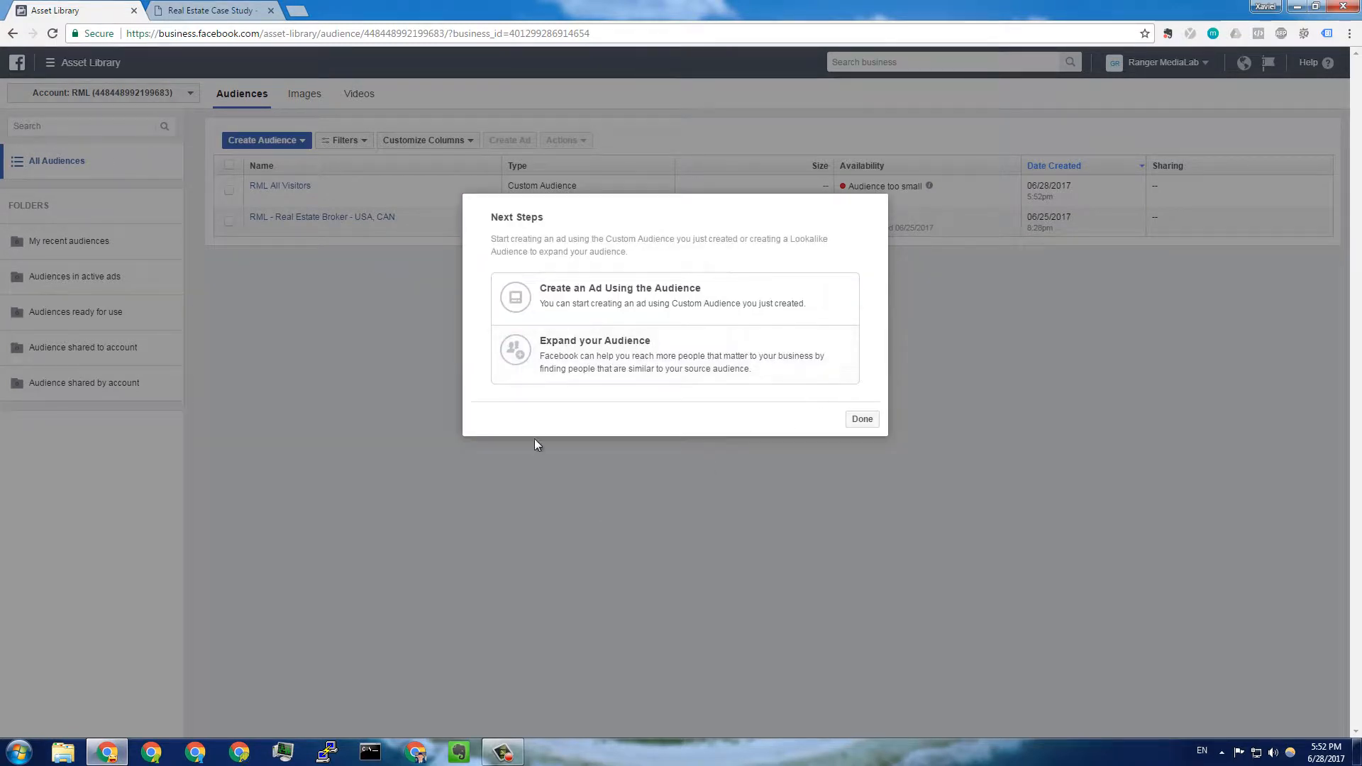
pyautogui.click(869, 421)
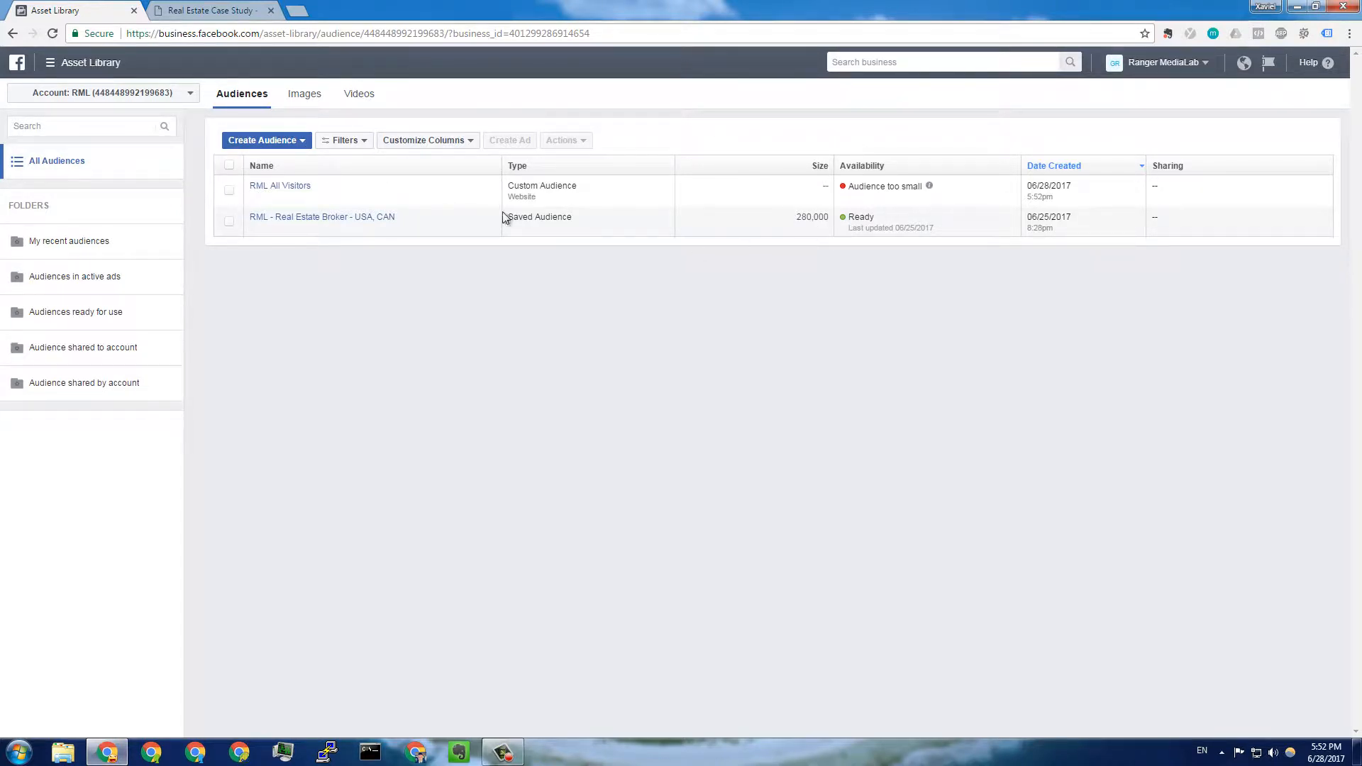
# Start another custom audience from website traffic, based on people who visited specific web pages
pyautogui.click(292, 142)
pyautogui.click(287, 162)
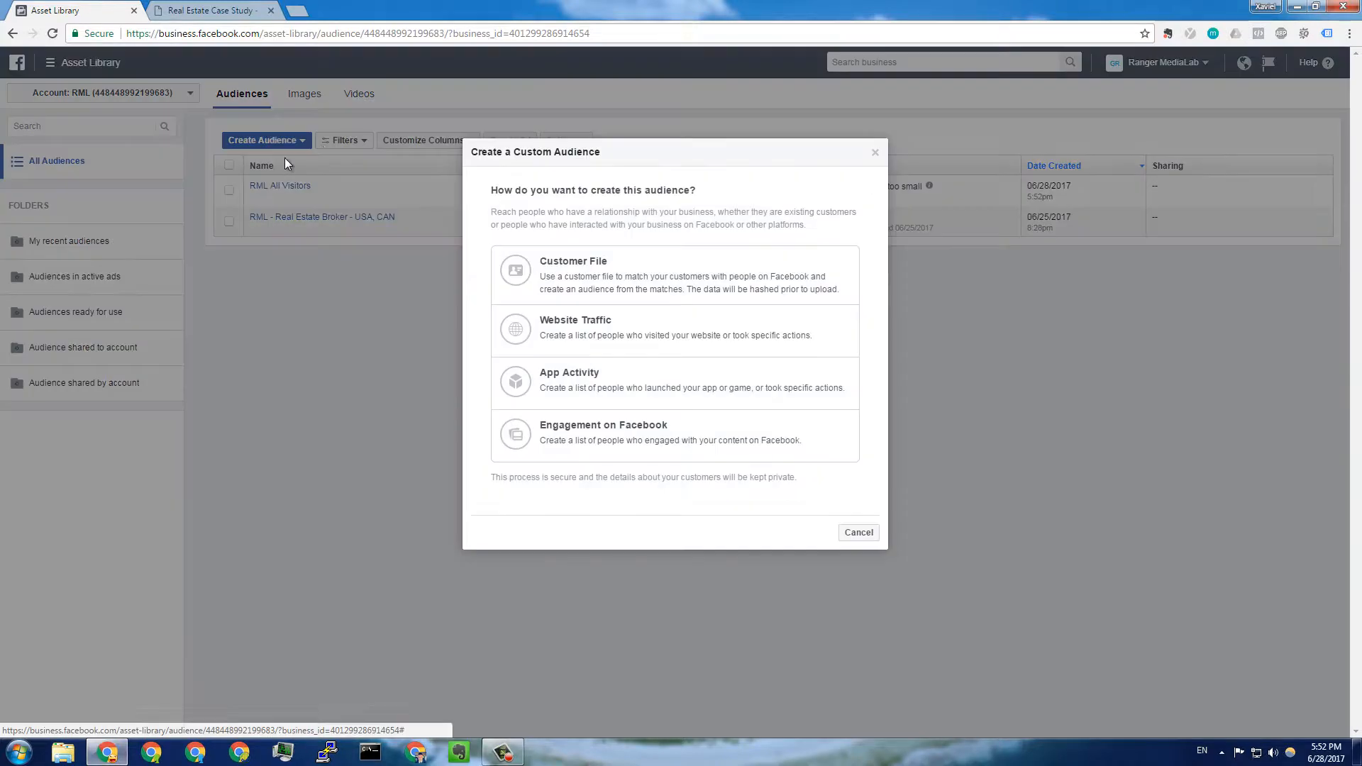
pyautogui.click(628, 338)
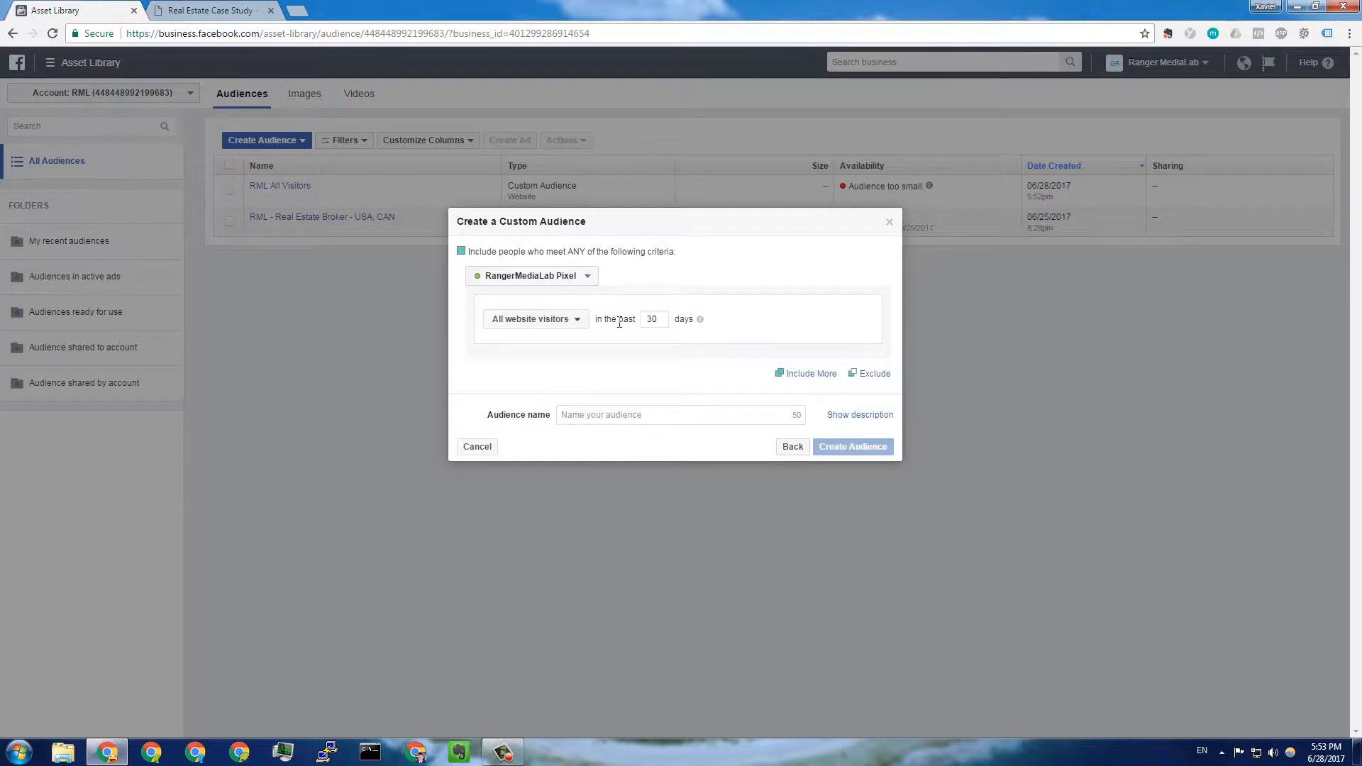
pyautogui.click(565, 327)
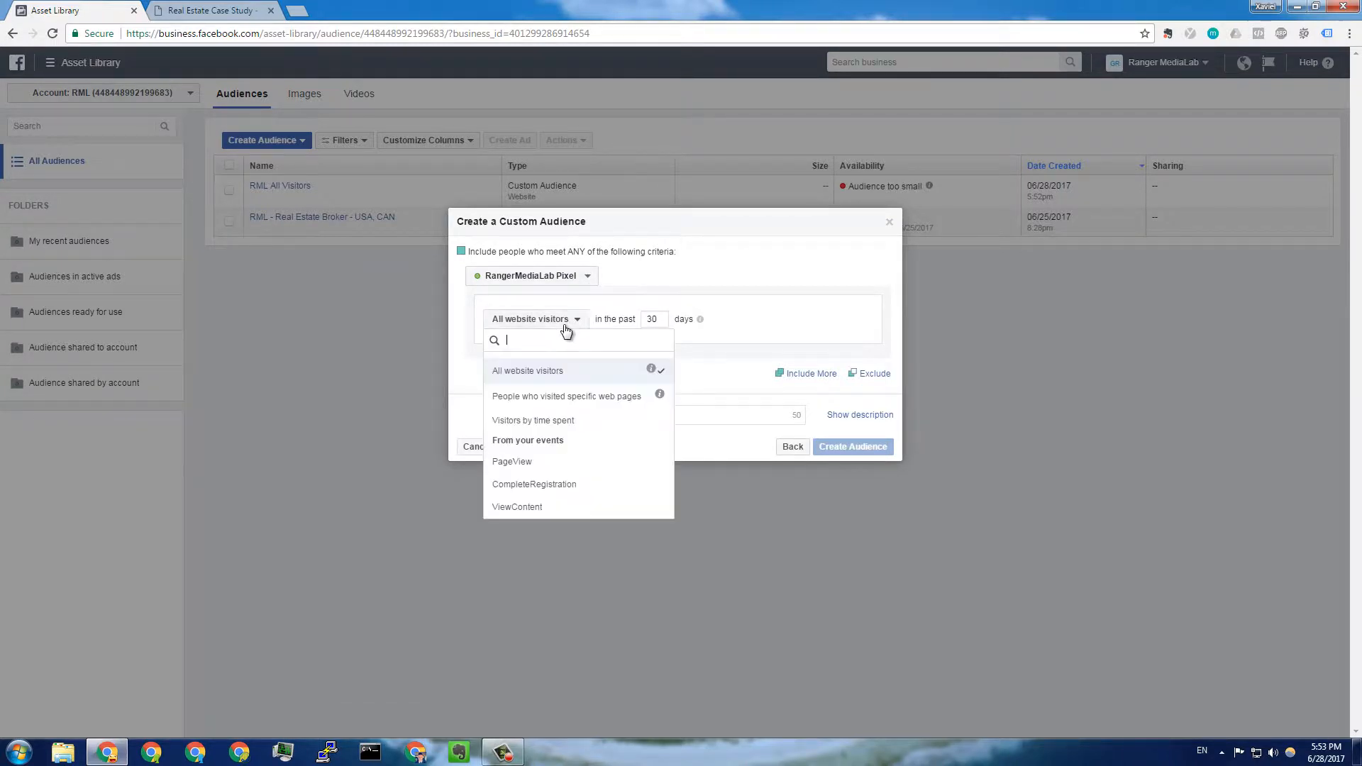
pyautogui.click(563, 398)
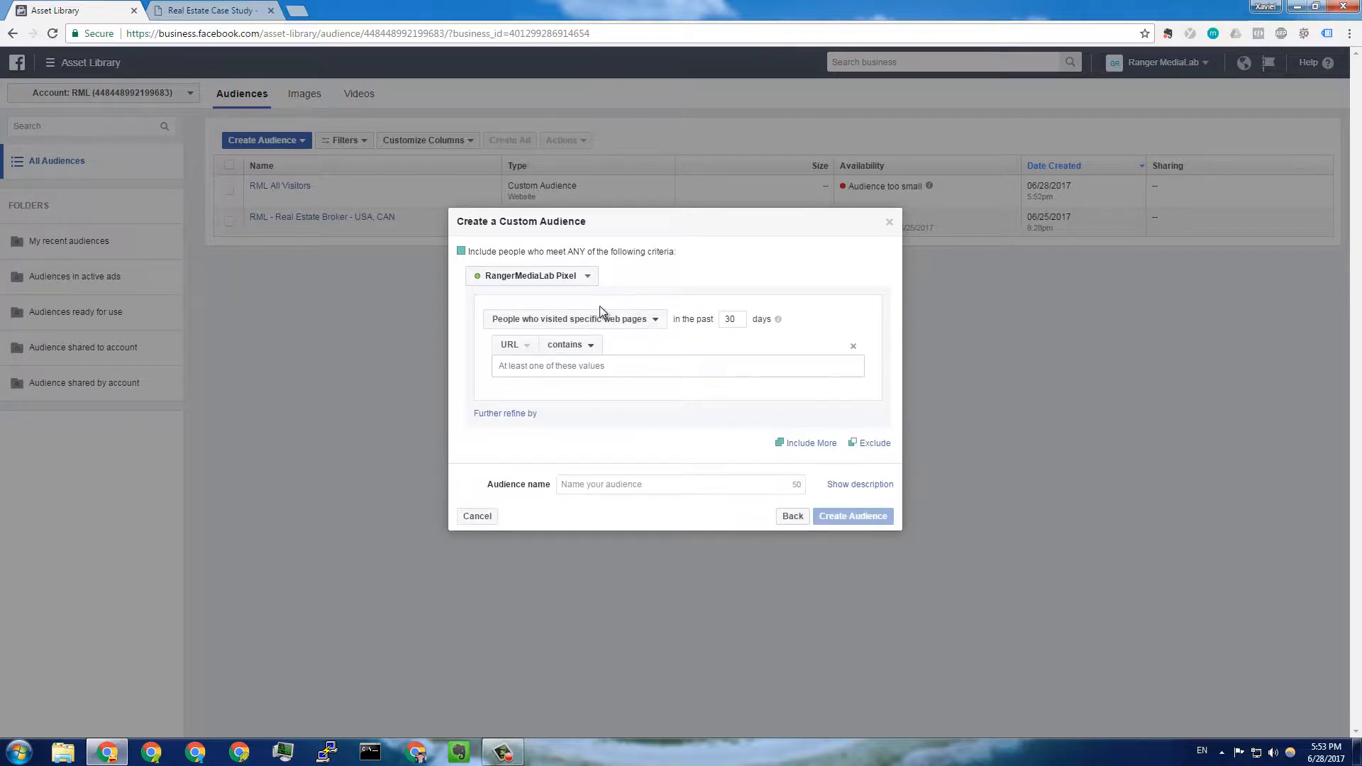
# Open the Real Estate Case Study page from the Ranger MediaLab website and copy its web address
pyautogui.click(242, 9)
pyautogui.click(13, 33)
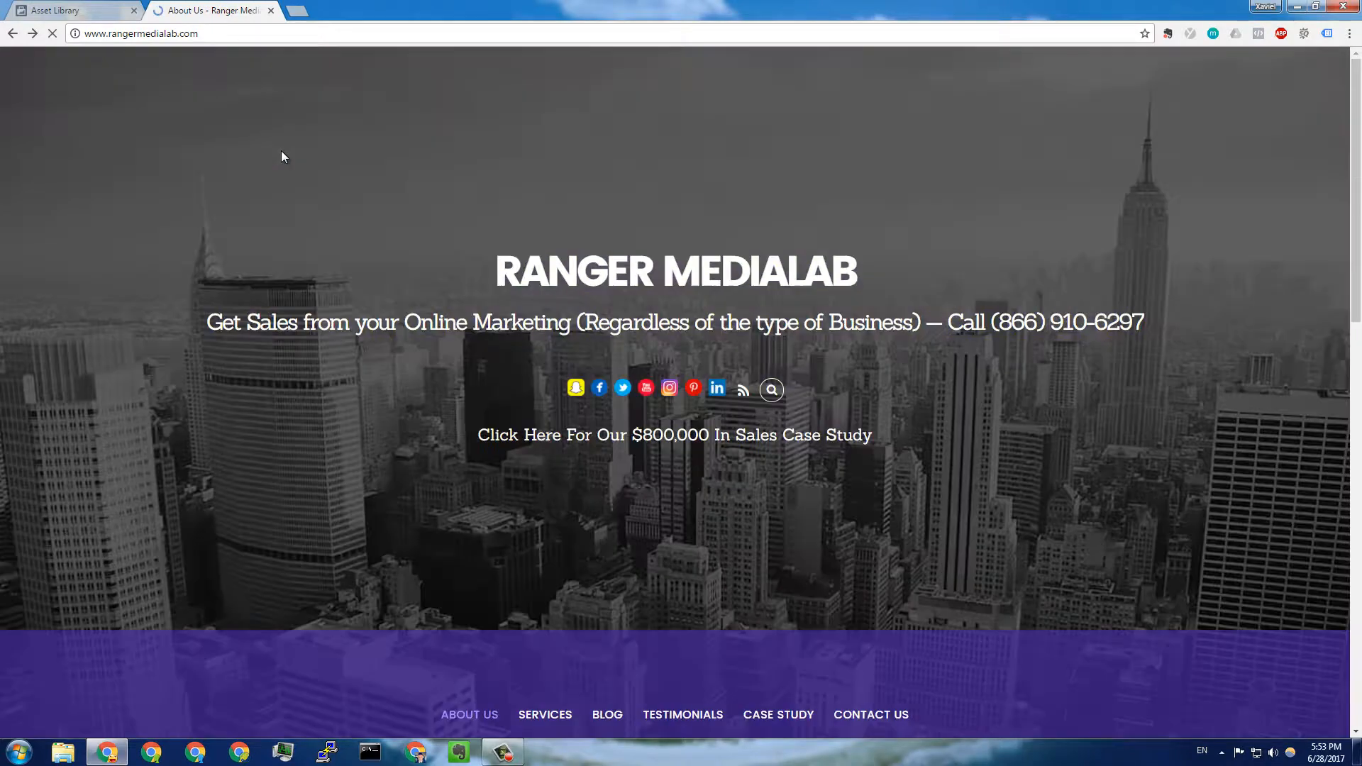
pyautogui.scroll(-7, 334, 266)
pyautogui.scroll(5, 425, 309)
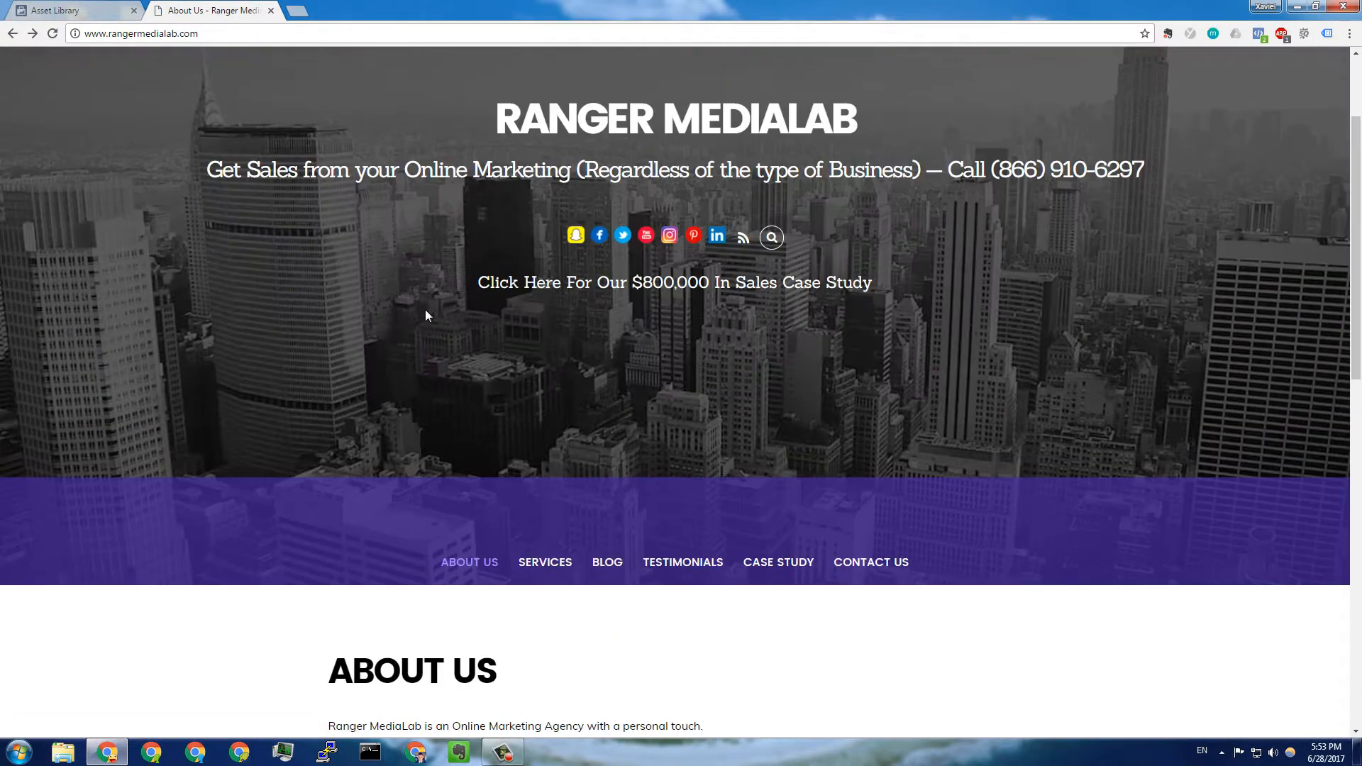
pyautogui.scroll(-1, 424, 309)
pyautogui.scroll(-2, 424, 310)
pyautogui.click(784, 359)
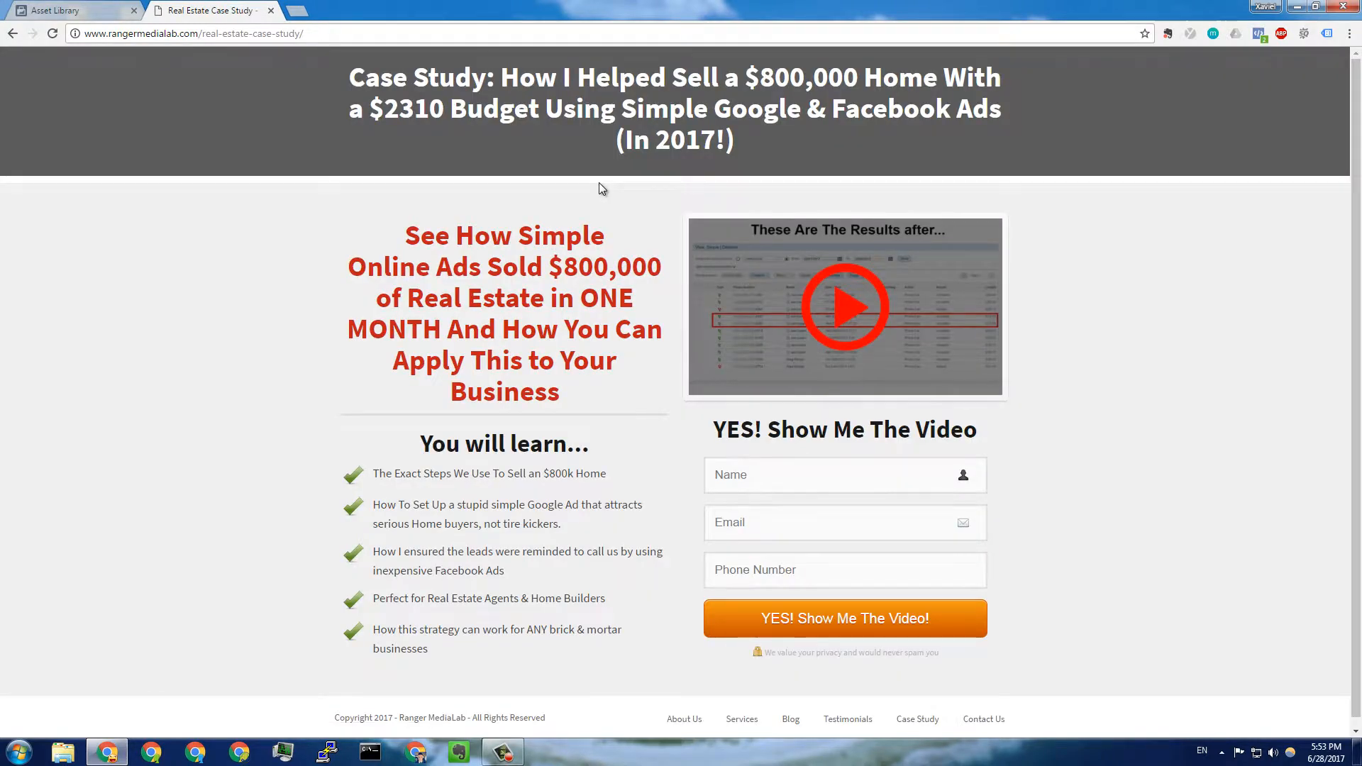
pyautogui.click(347, 34)
pyautogui.hotkey('ctrl', 'c')
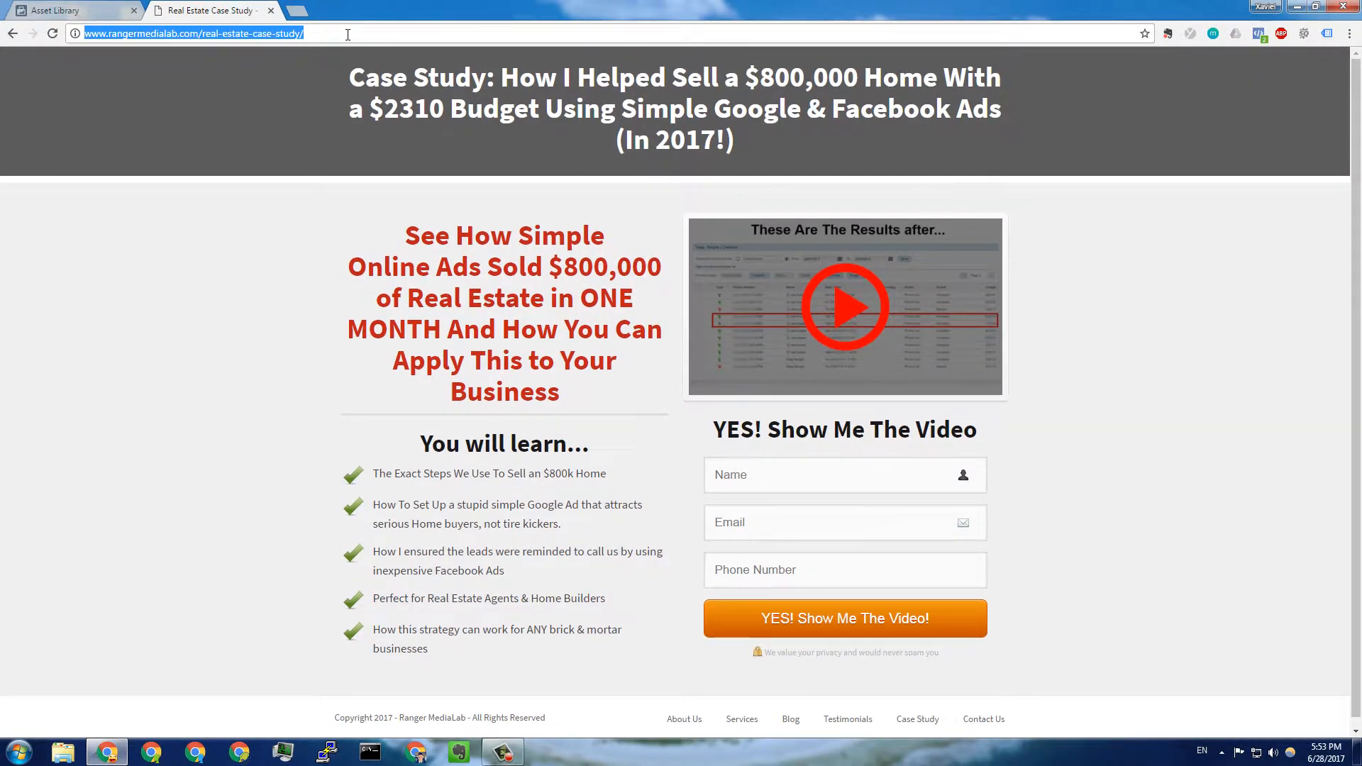
pyautogui.click(111, 6)
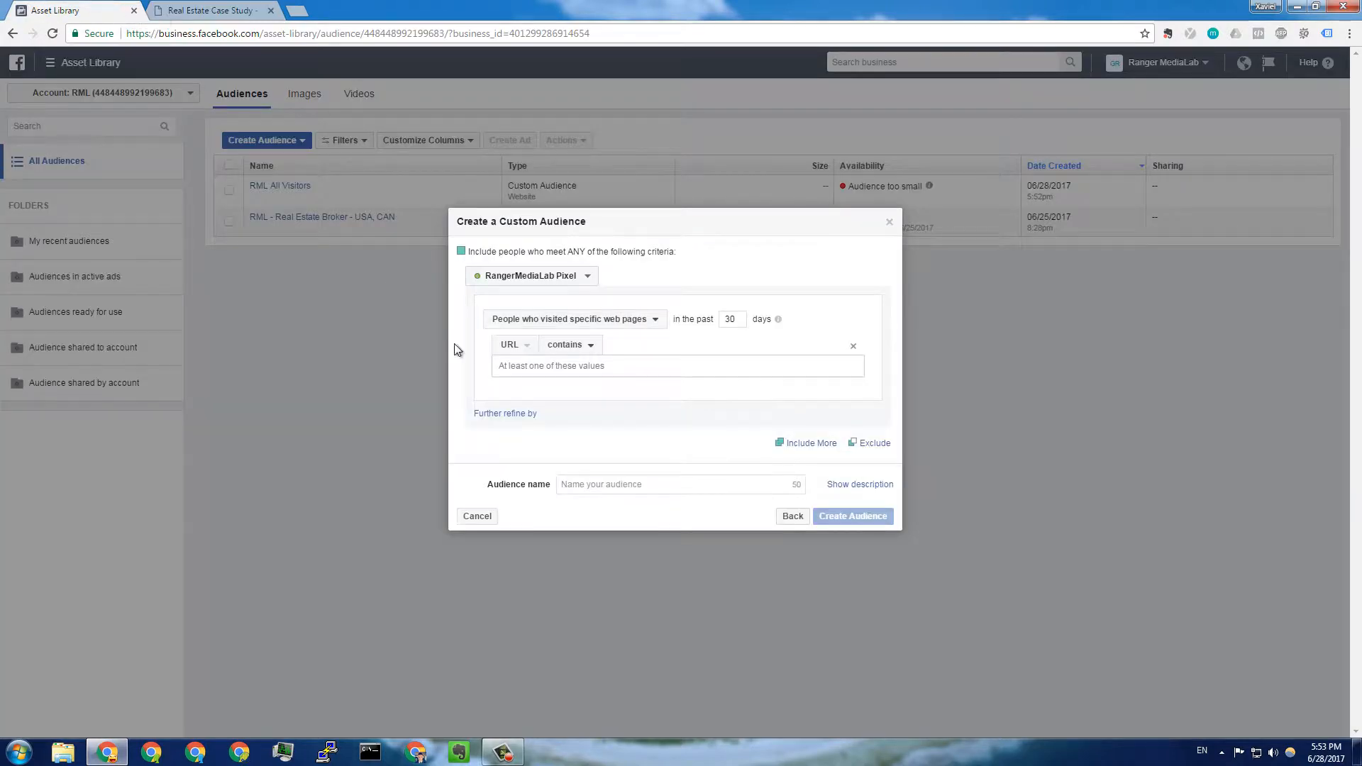
pyautogui.click(577, 368)
pyautogui.hotkey('ctrl', 'v')
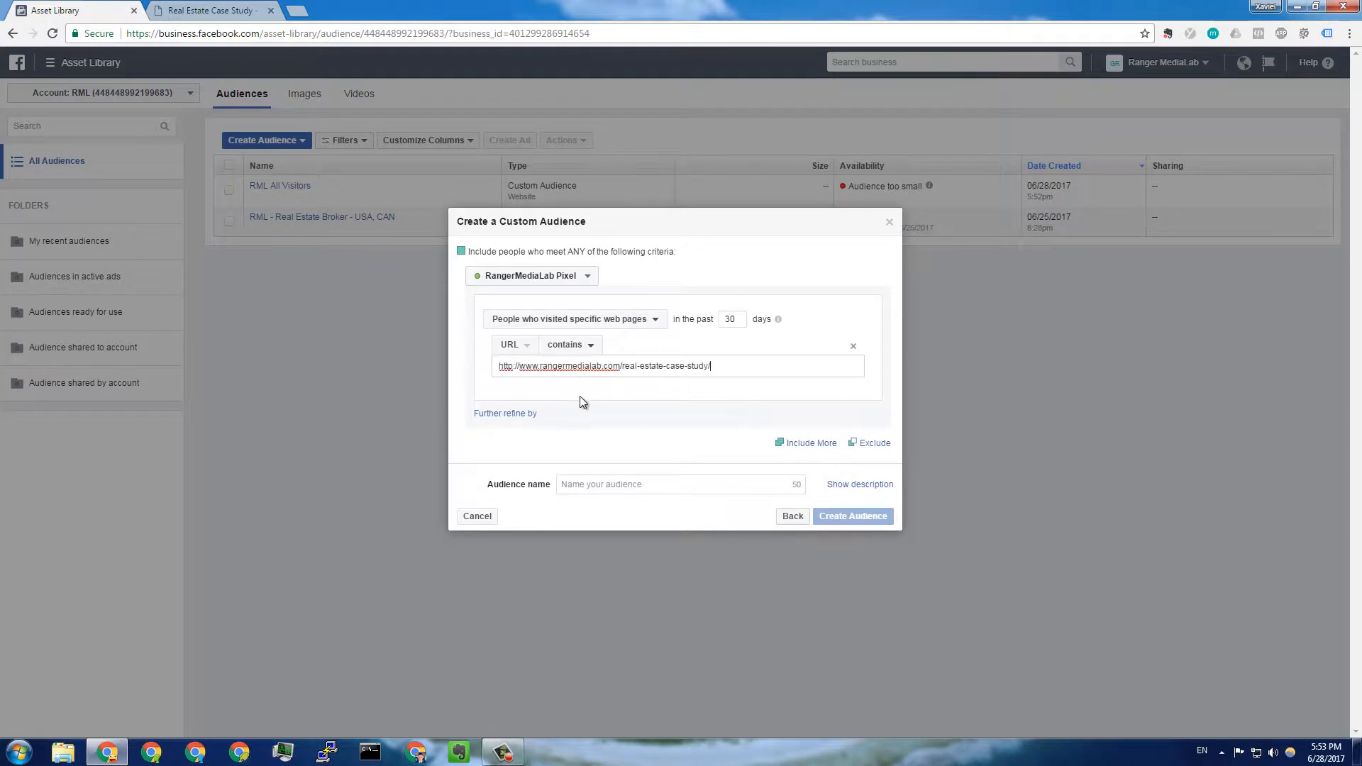
pyautogui.press('Return')
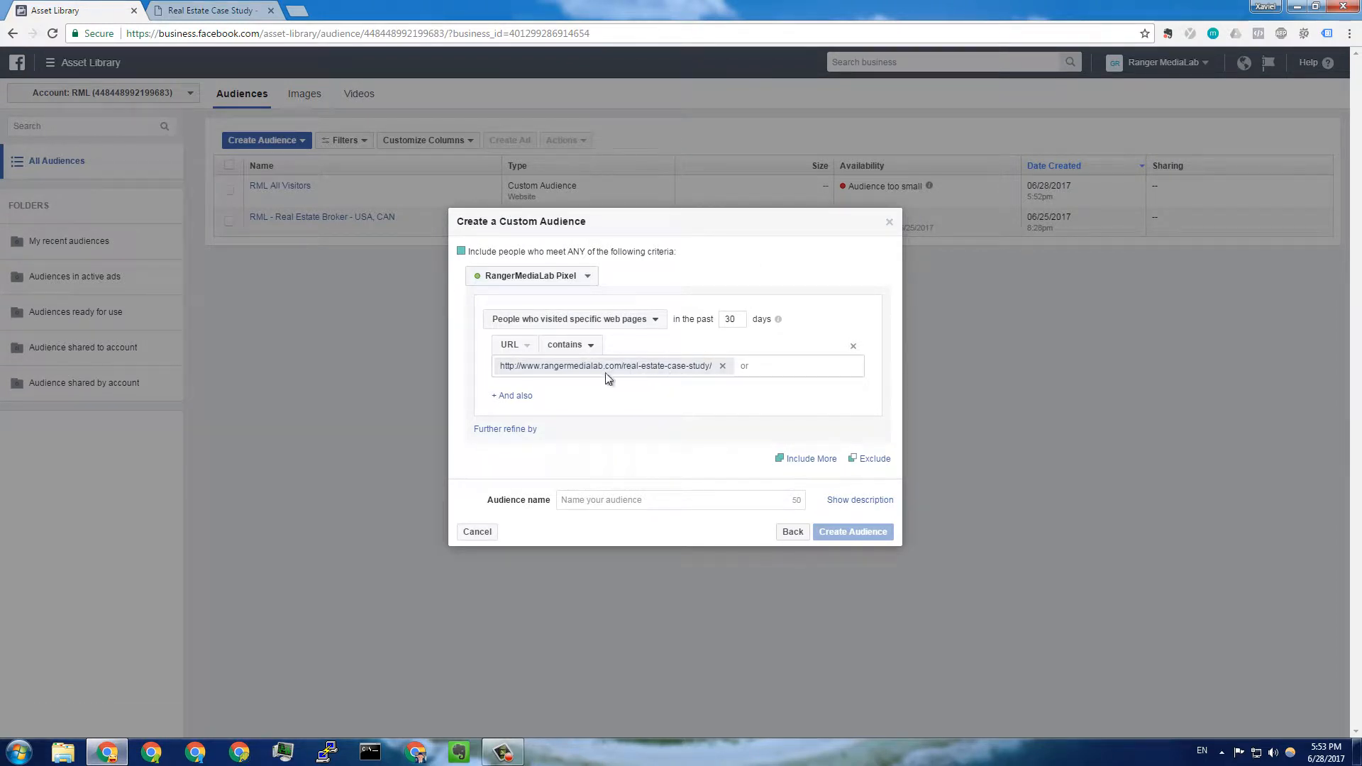
# Name the audience RML - Real Estate Case Study, create it, and finish without creating an ad or expanding the audience
pyautogui.click(667, 505)
pyautogui.write('RML')
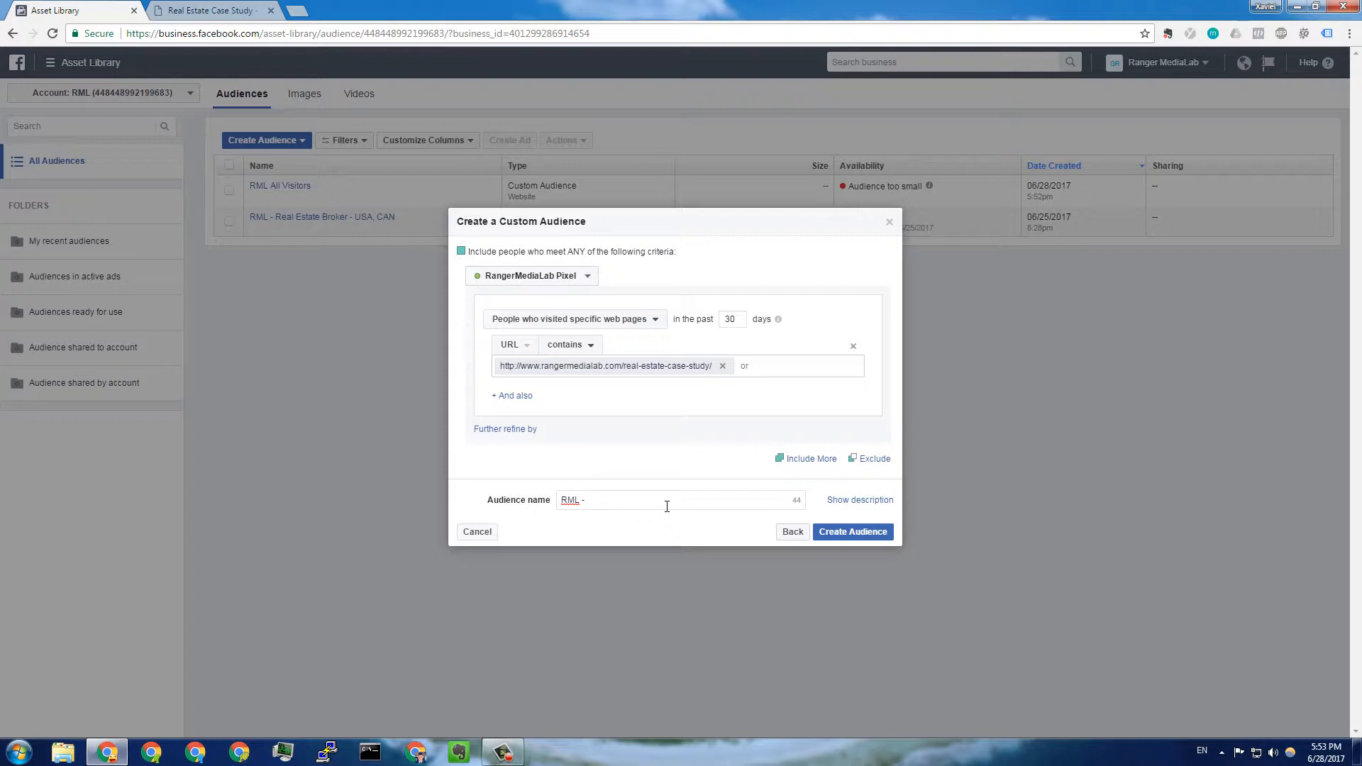
pyautogui.write('- Real Estate Case Study')
pyautogui.click(853, 532)
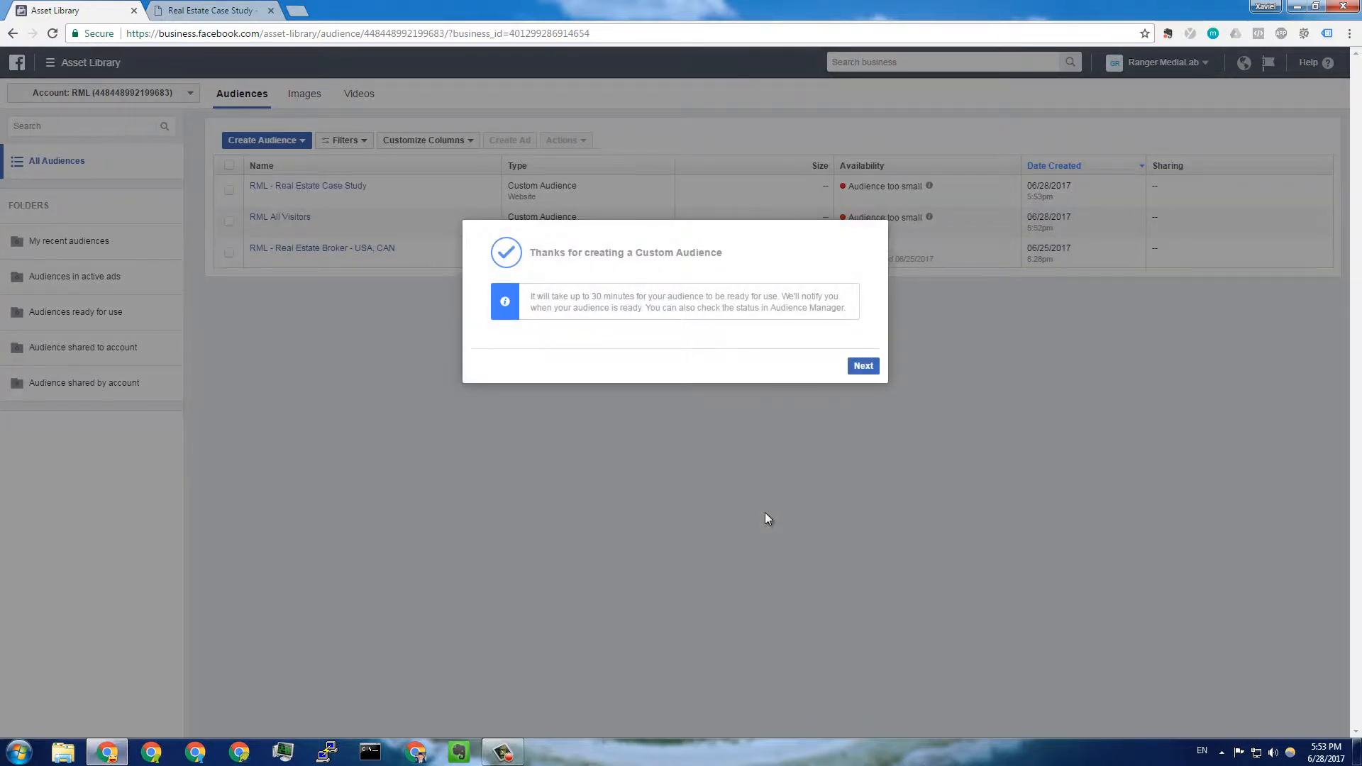
pyautogui.click(863, 370)
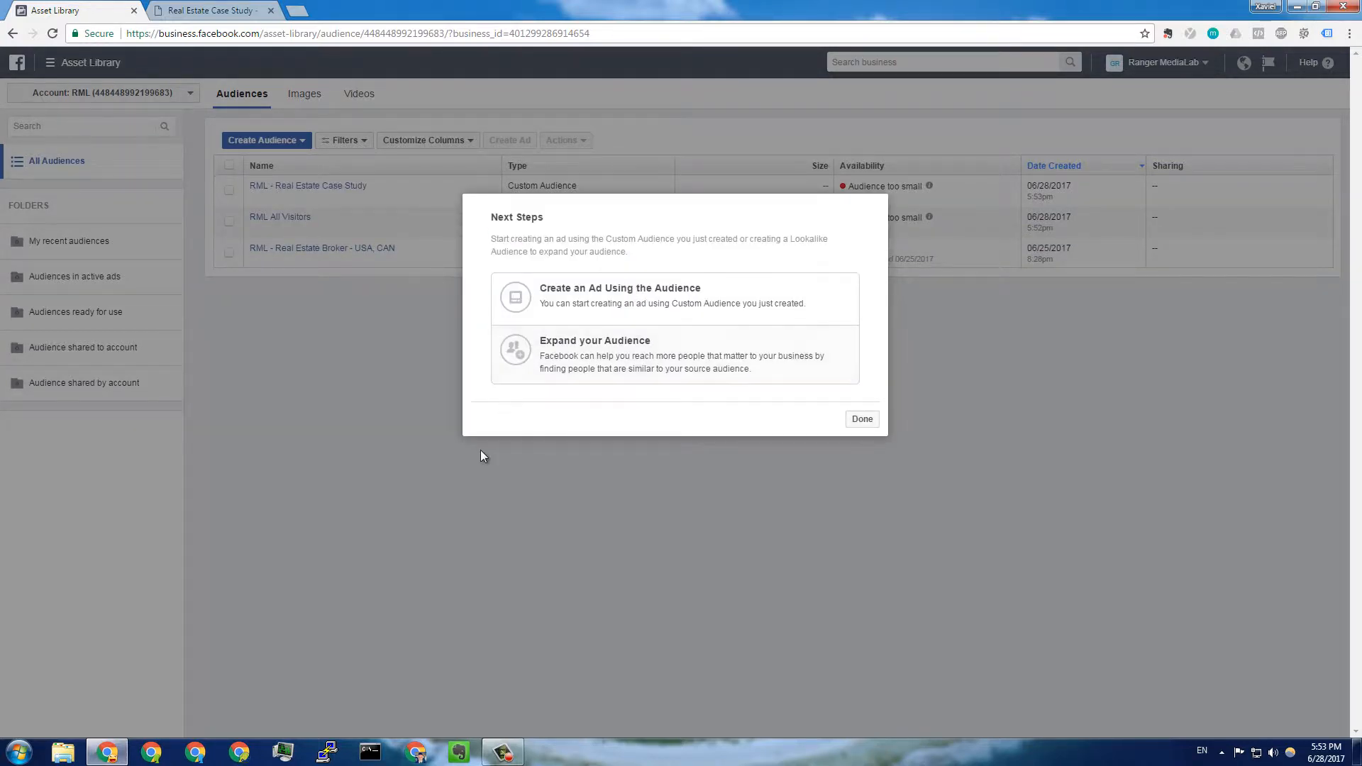
pyautogui.click(858, 420)
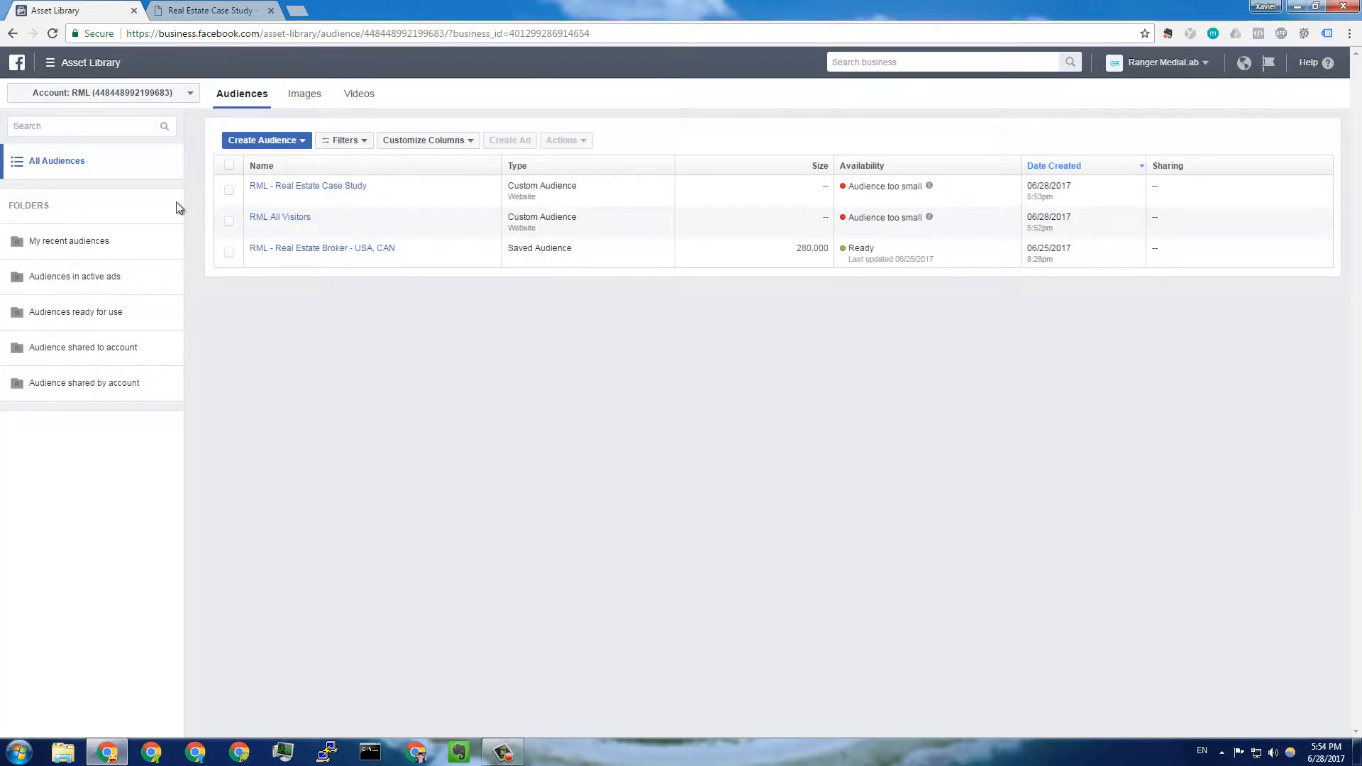
# Open Power Editor for the RML ad account from the full list of business tools
pyautogui.click(87, 64)
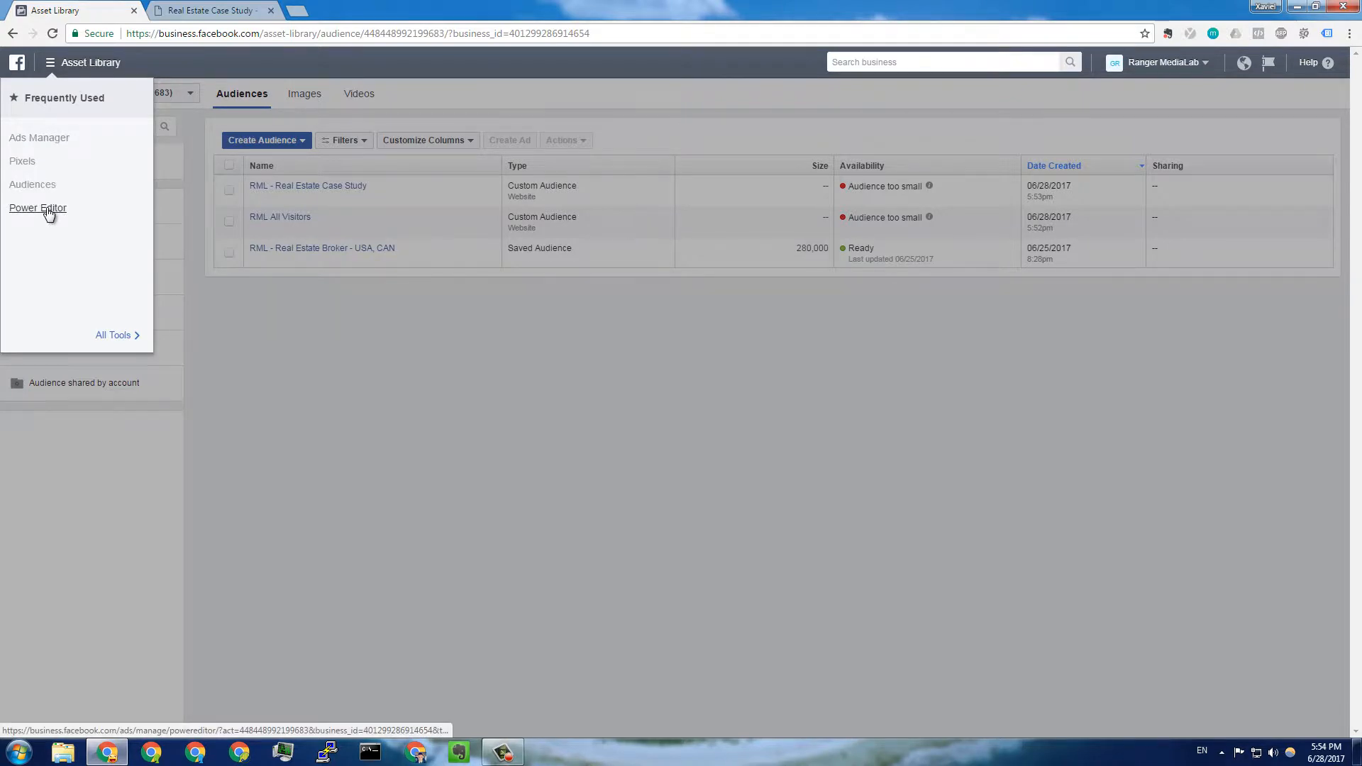
pyautogui.click(108, 336)
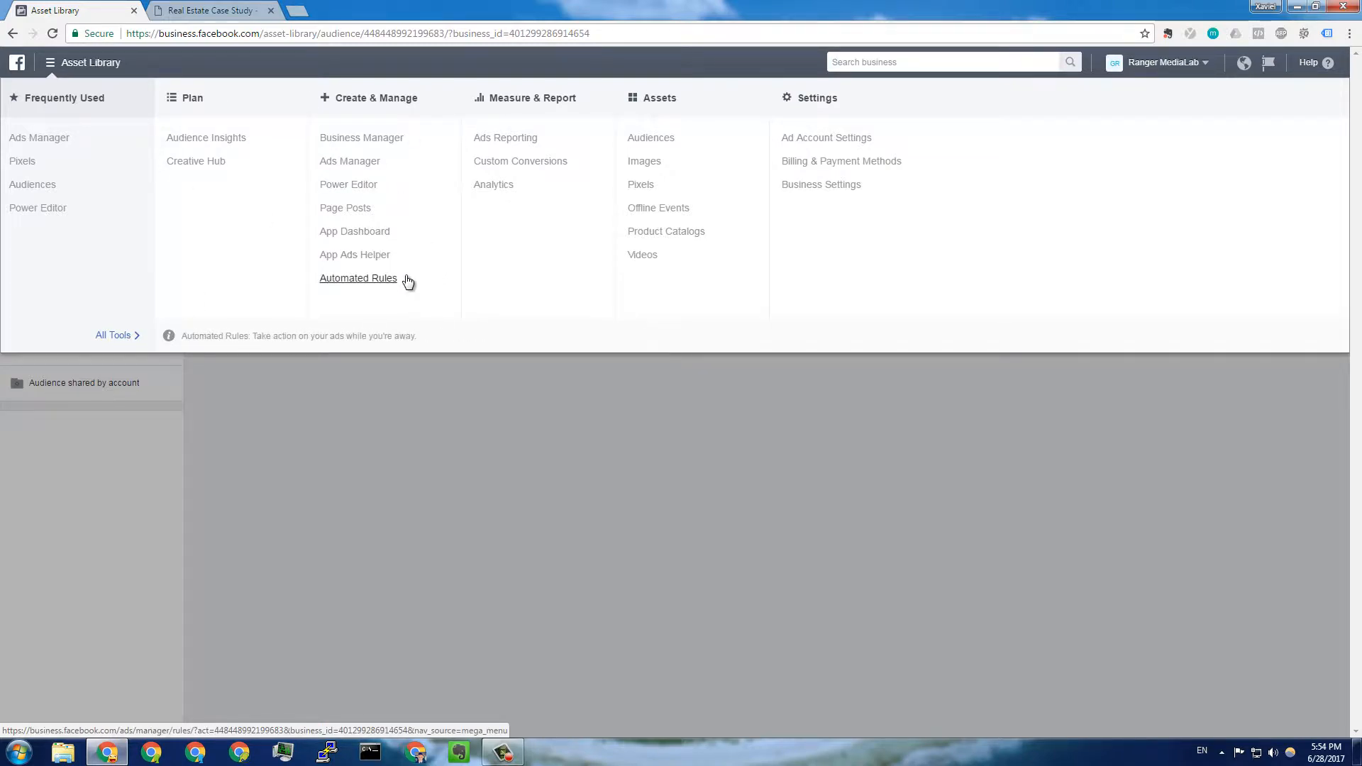
pyautogui.click(350, 186)
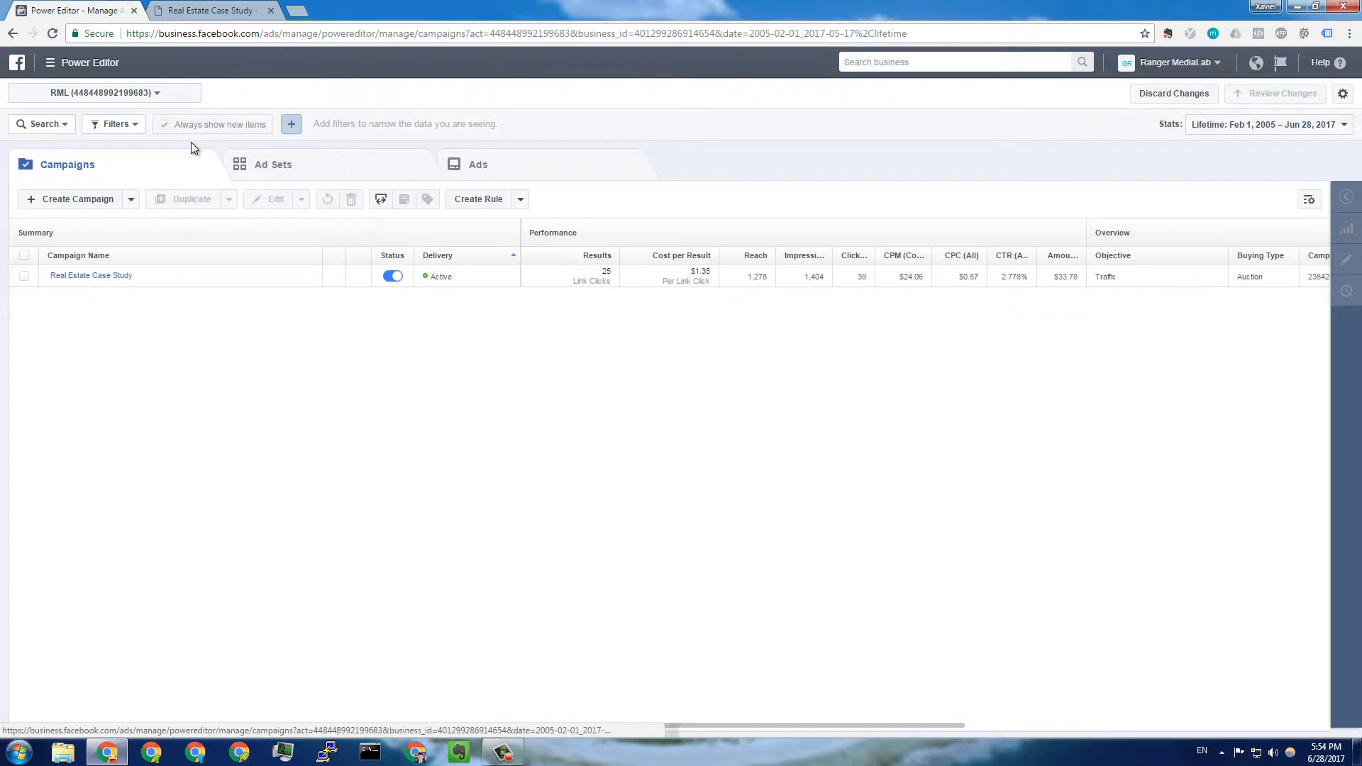
# Start a new campaign named RML - Retargeting All Visitors with the Auction buying type and the Traffic objective
pyautogui.click(78, 199)
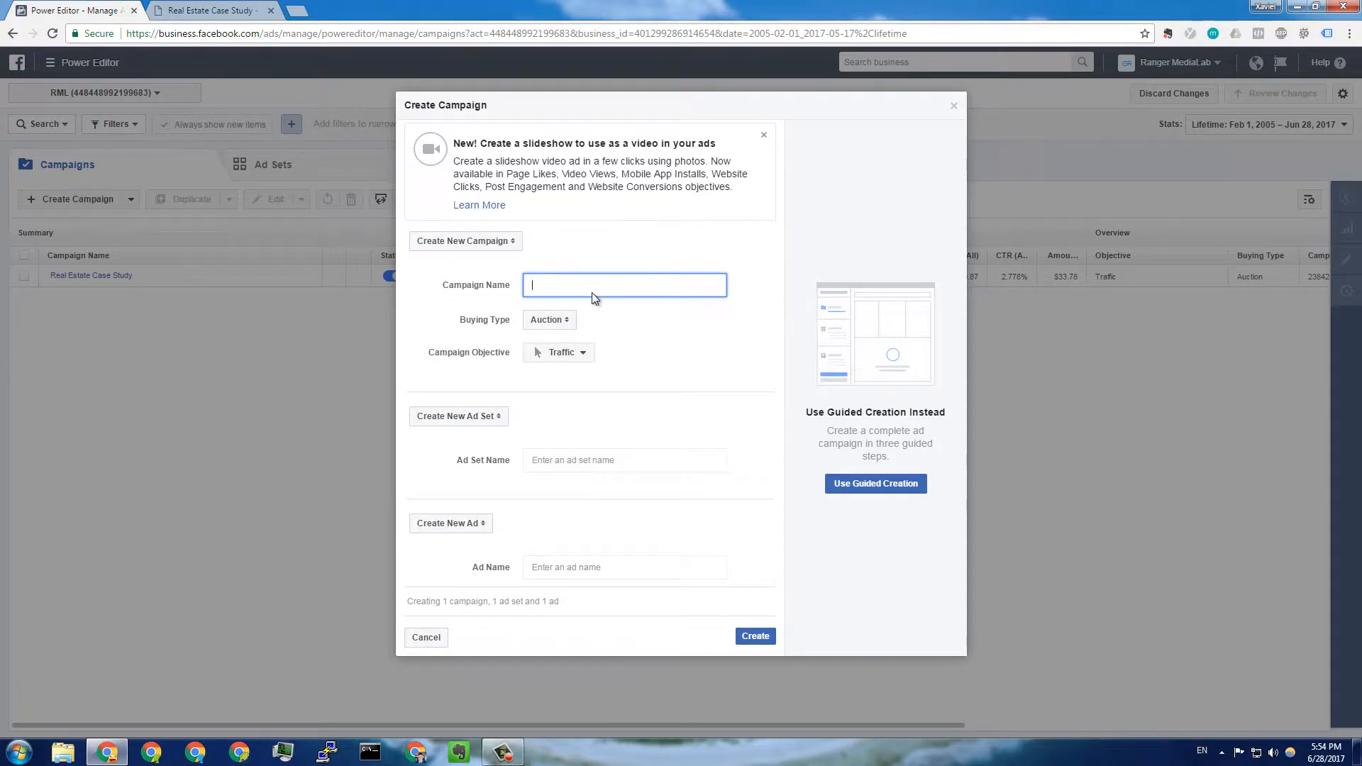
pyautogui.write('RML - Retargeting All Vi')
pyautogui.write('sitors')
pyautogui.click(552, 320)
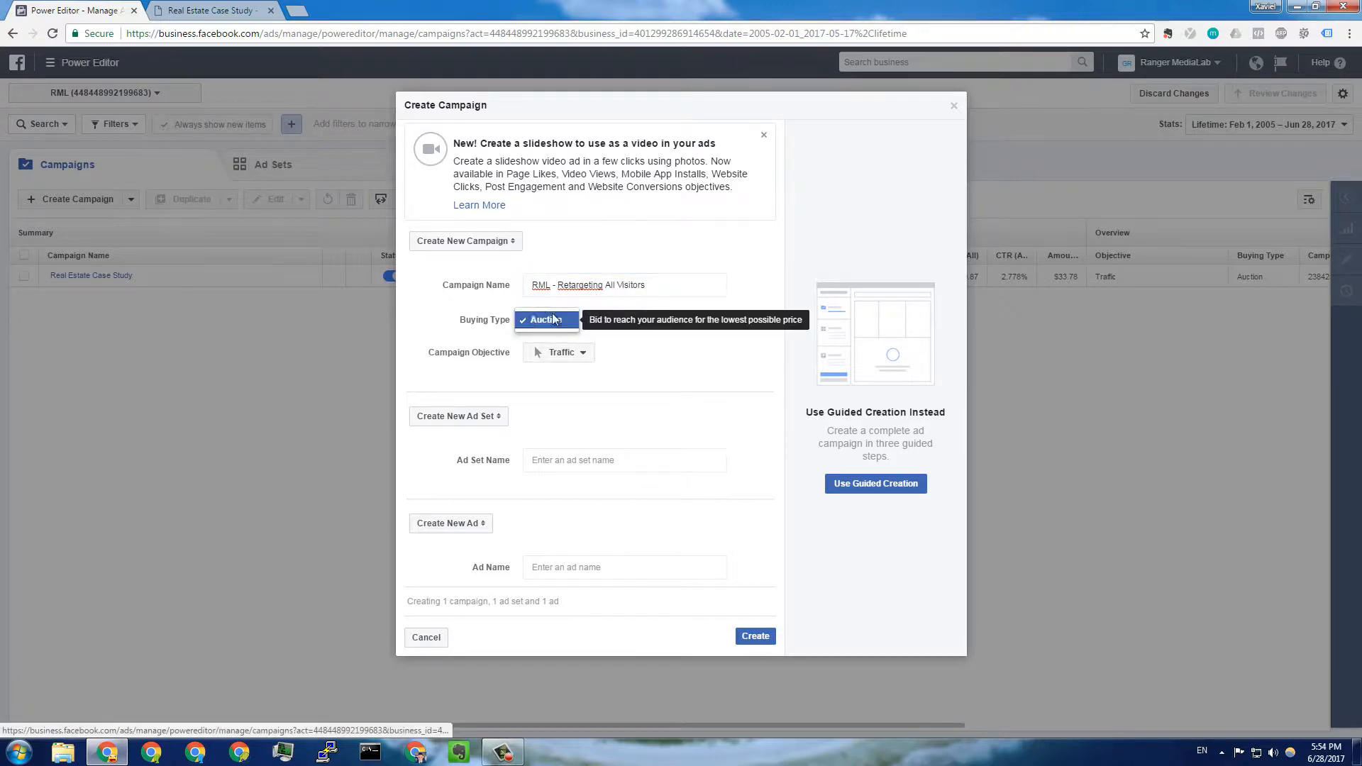
pyautogui.click(554, 319)
pyautogui.click(582, 353)
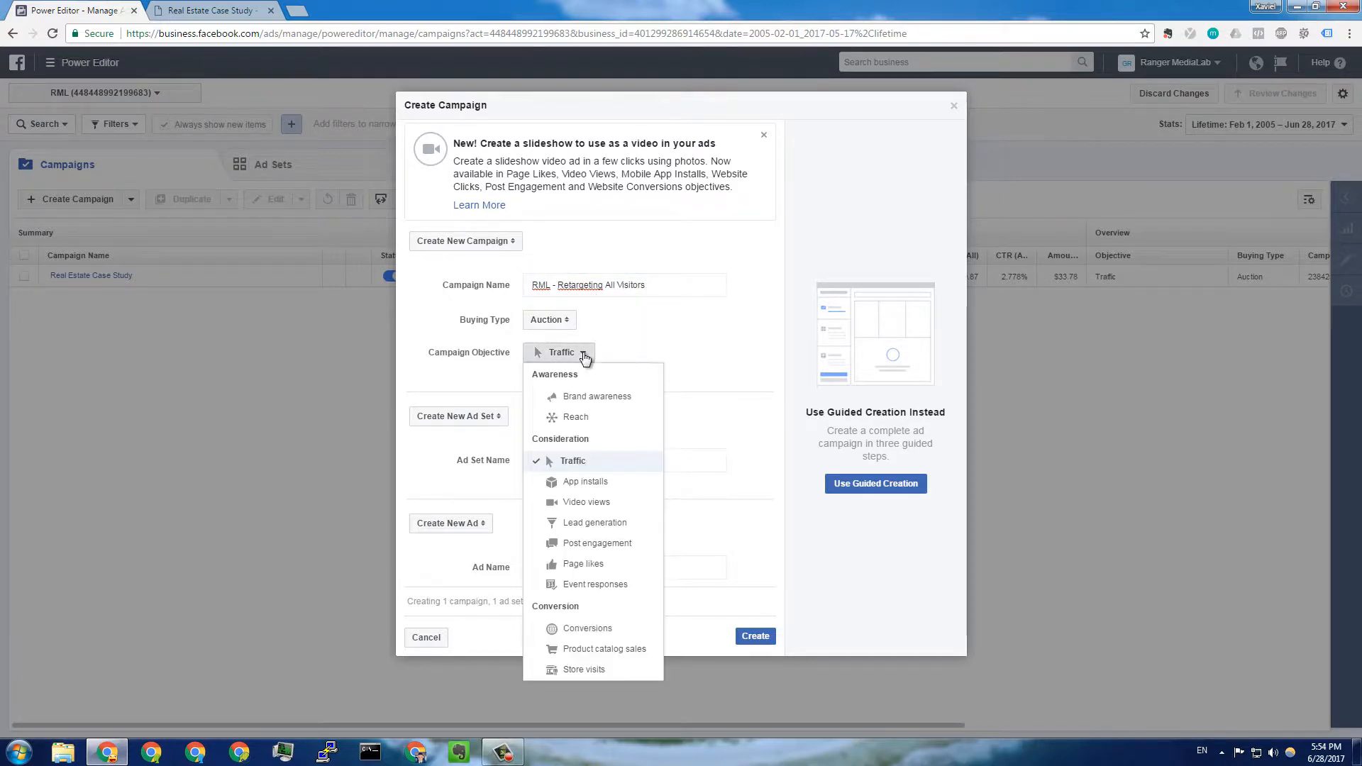
pyautogui.click(576, 463)
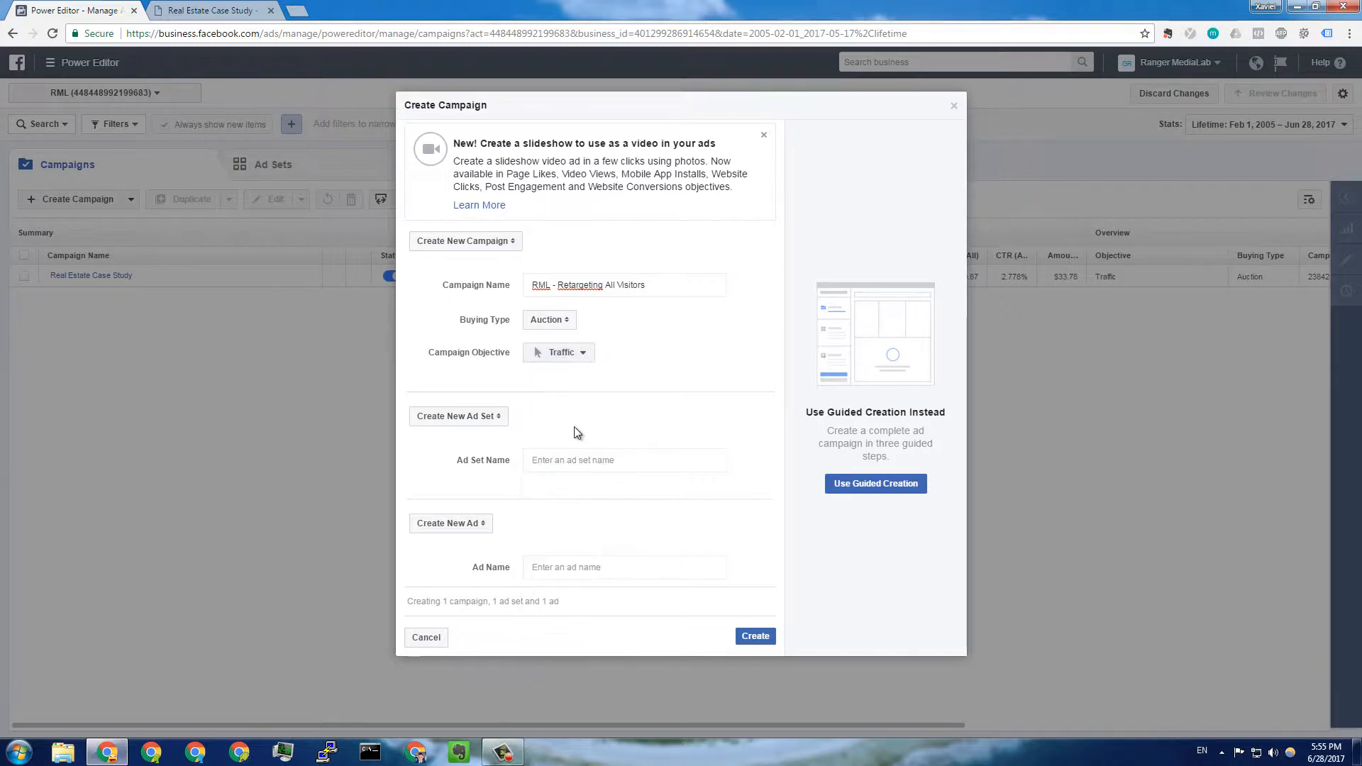
pyautogui.click(578, 359)
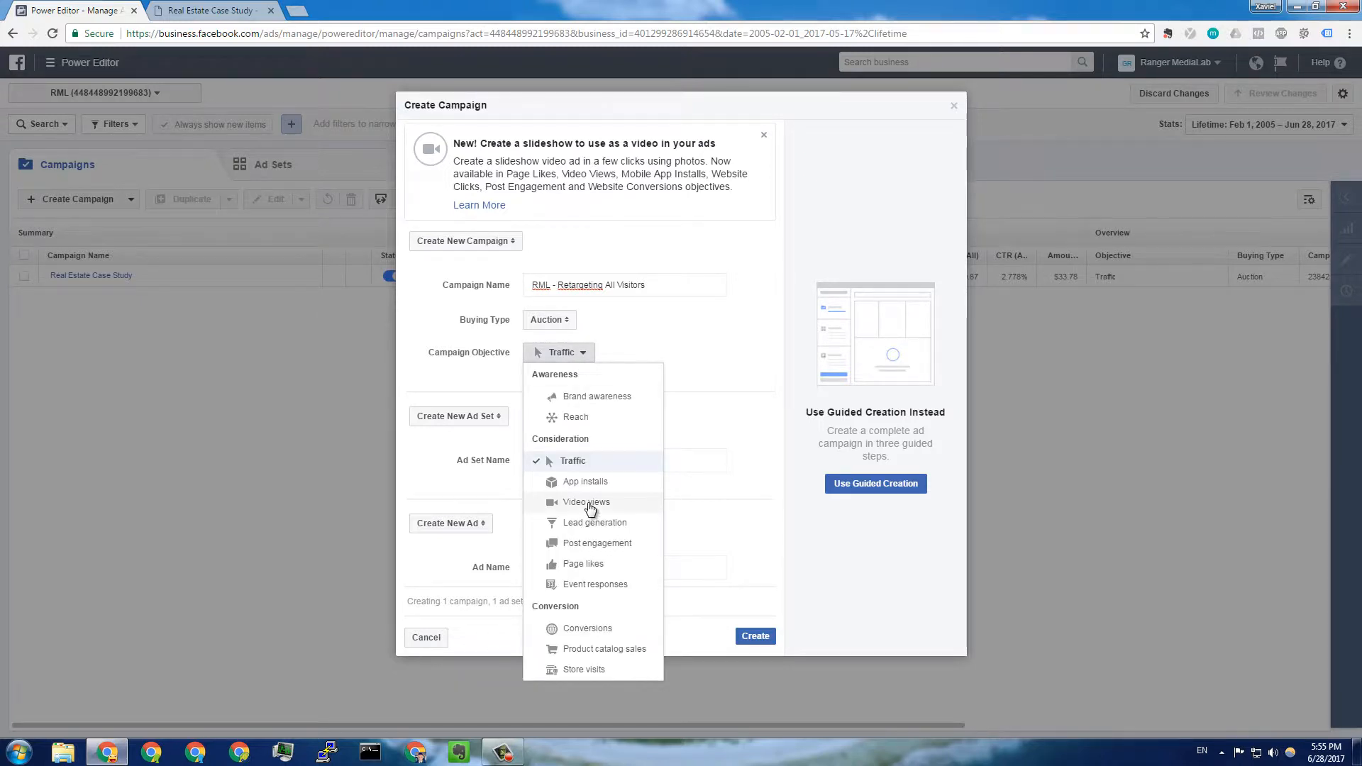
pyautogui.click(578, 461)
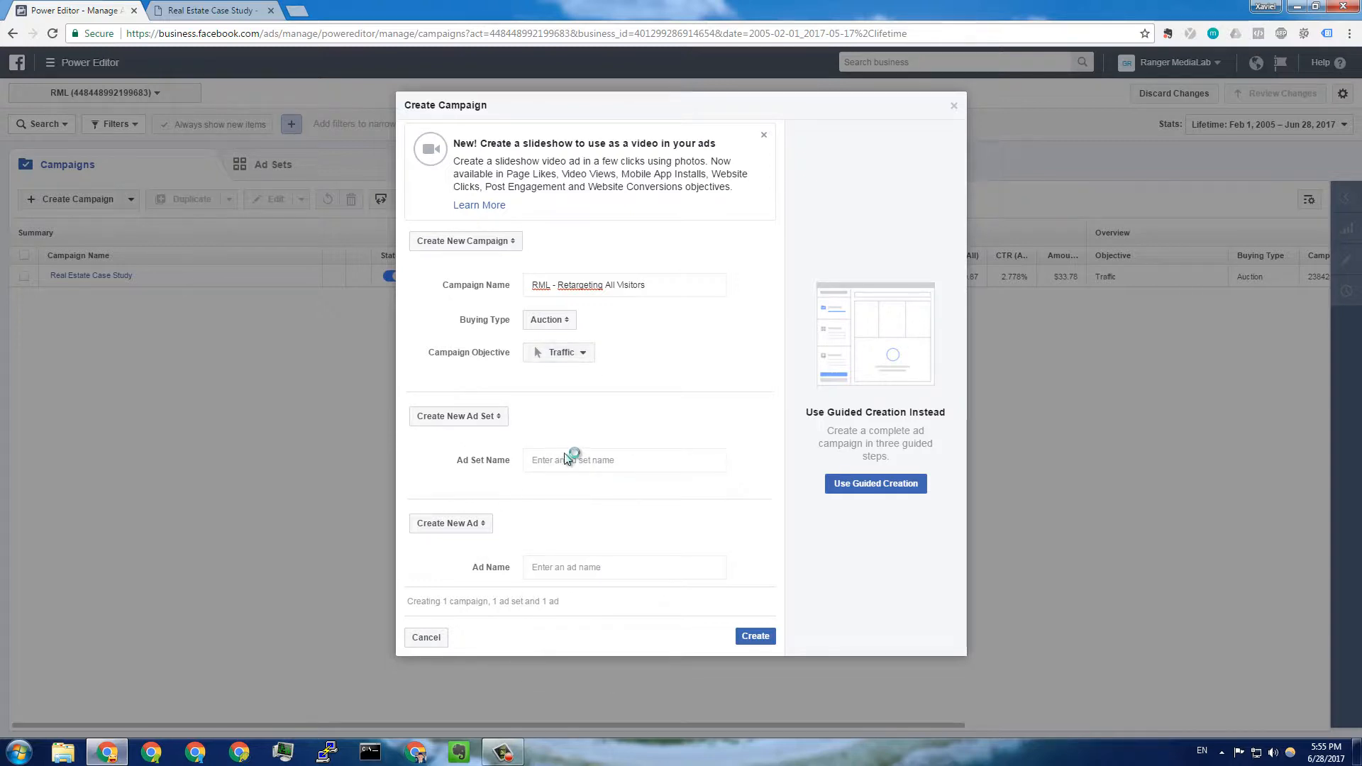
# Name the new ad set Retargeting RML All visitors and the new ad Case Study, and create the campaign draft
pyautogui.click(583, 465)
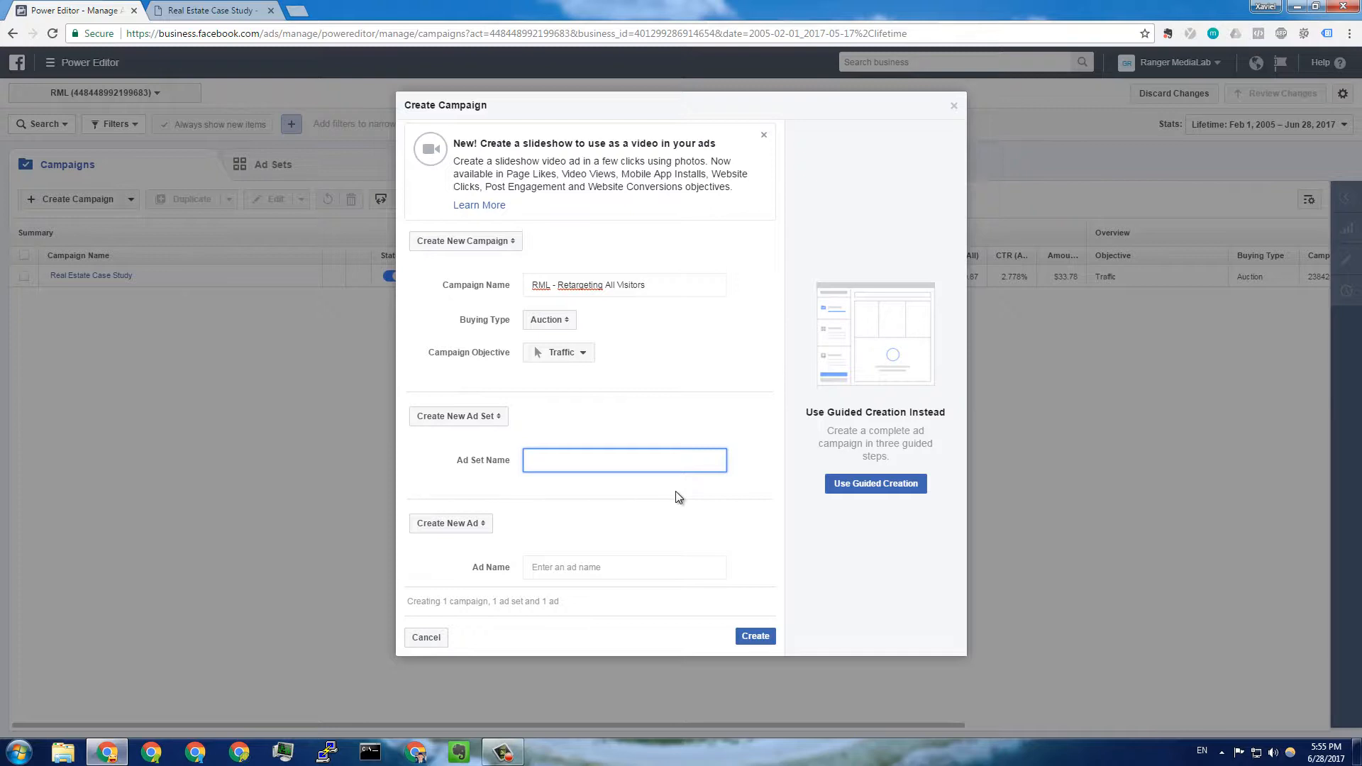
pyautogui.write('Retargeting RML All bisitors')
pyautogui.click(552, 560)
pyautogui.click(556, 568)
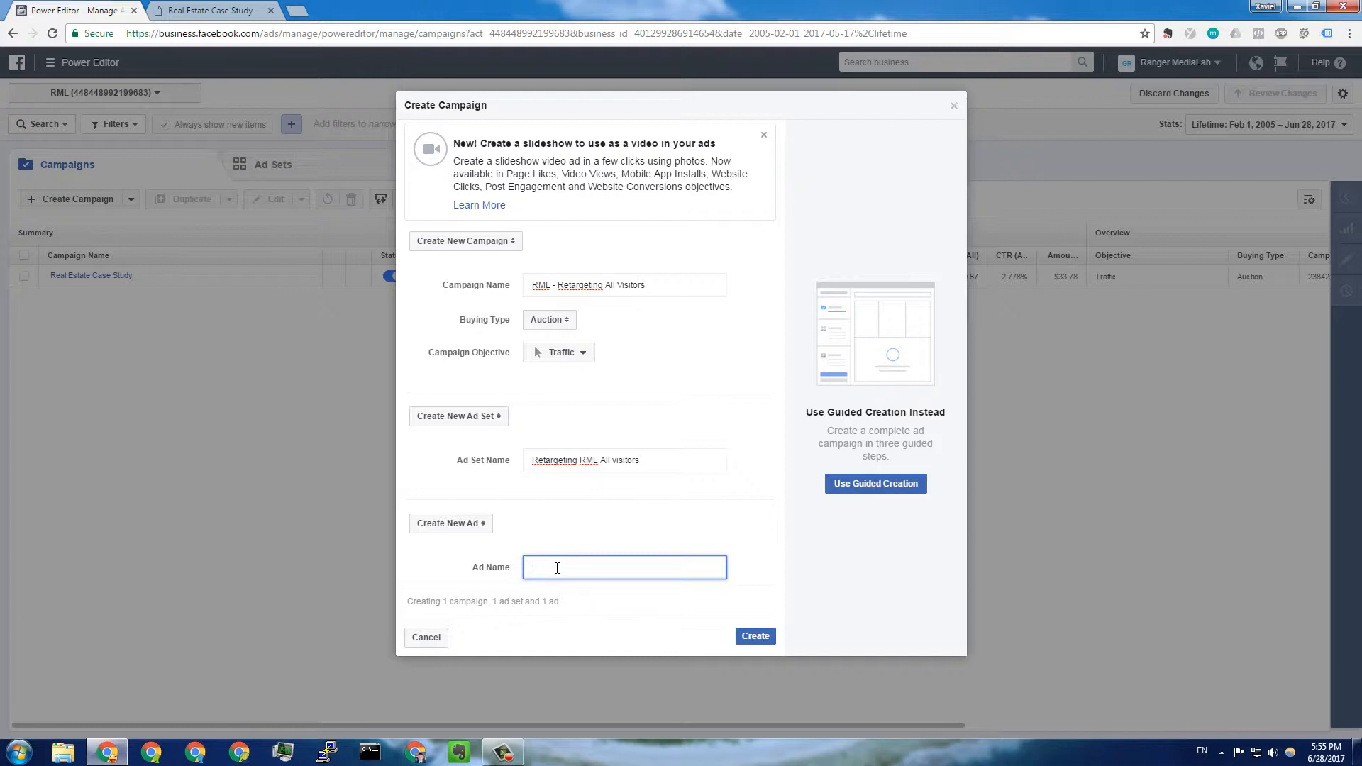
pyautogui.write('Case Study')
pyautogui.click(759, 637)
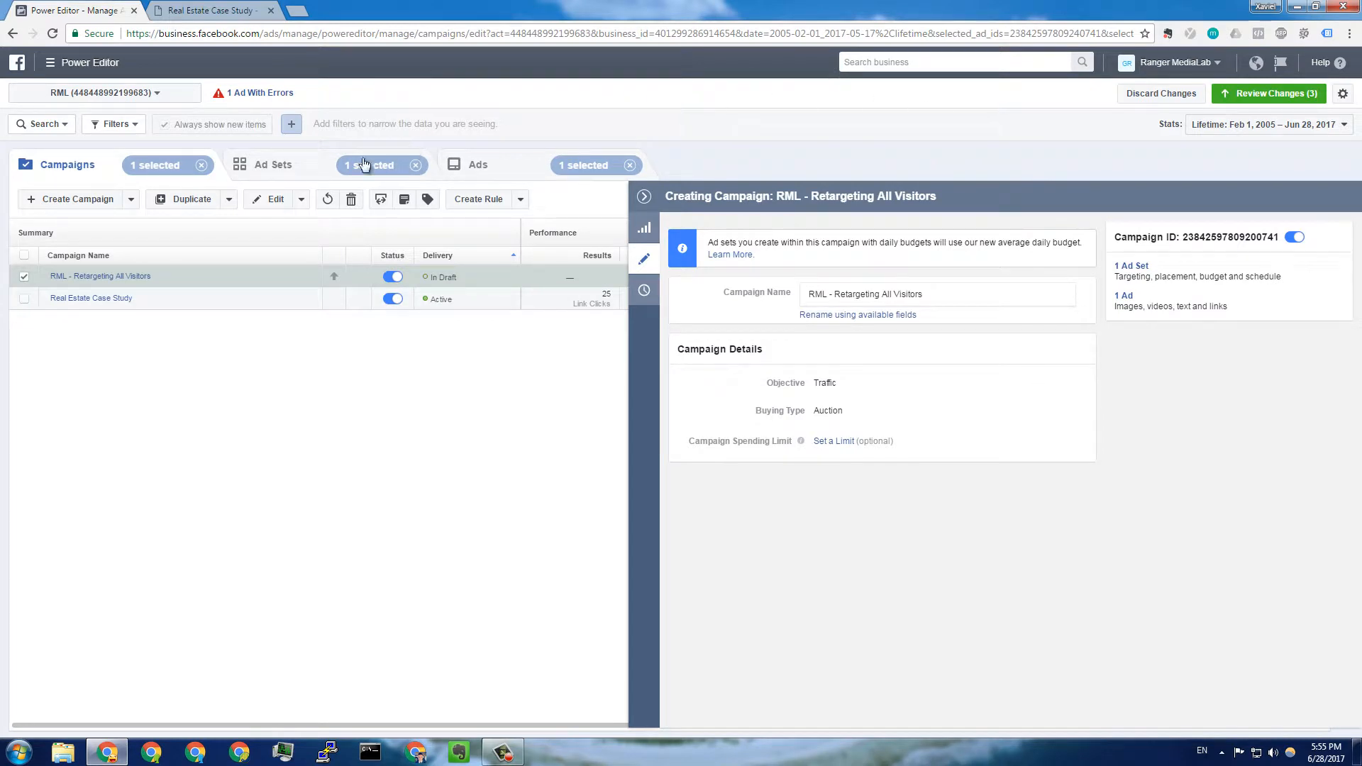
# Open the Retargeting RML All visitors ad set and set its daily budget to $5.00
pyautogui.click(301, 170)
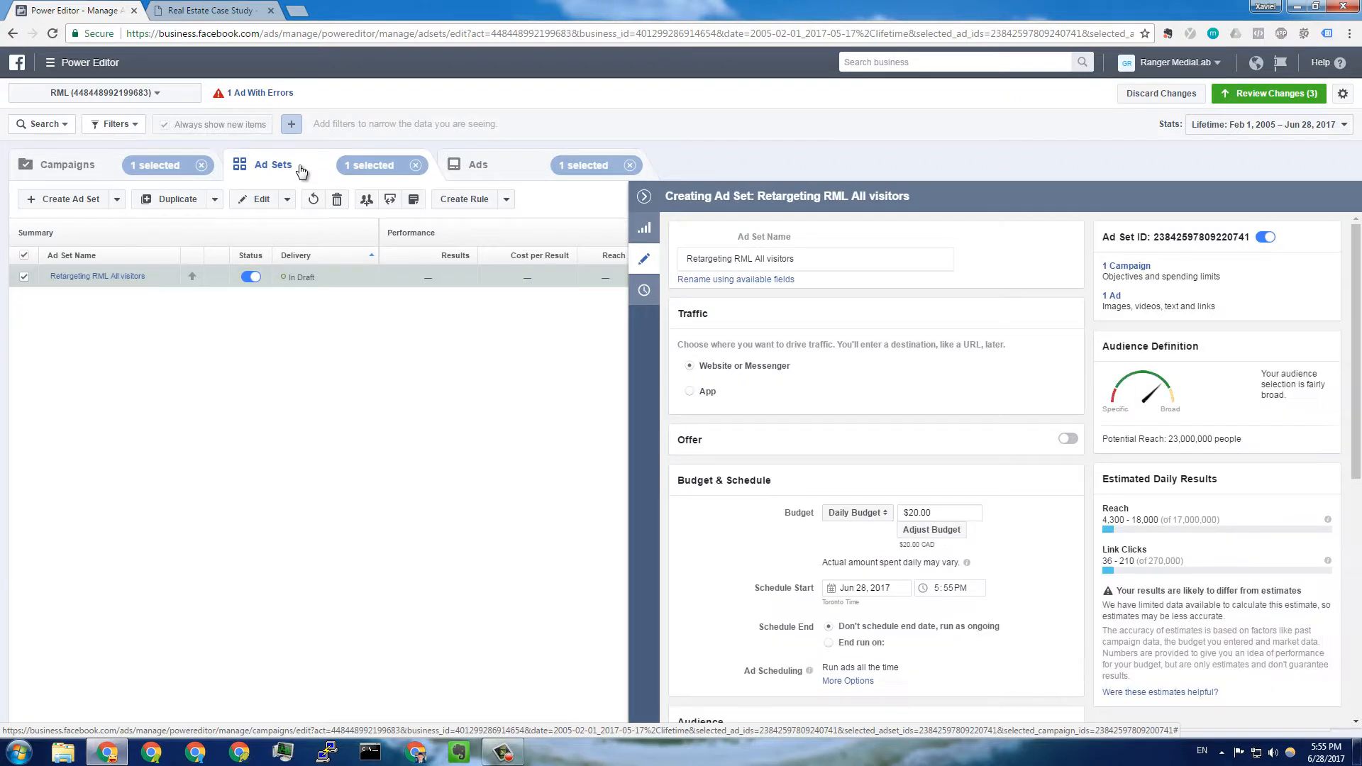
pyautogui.scroll(-2, 877, 360)
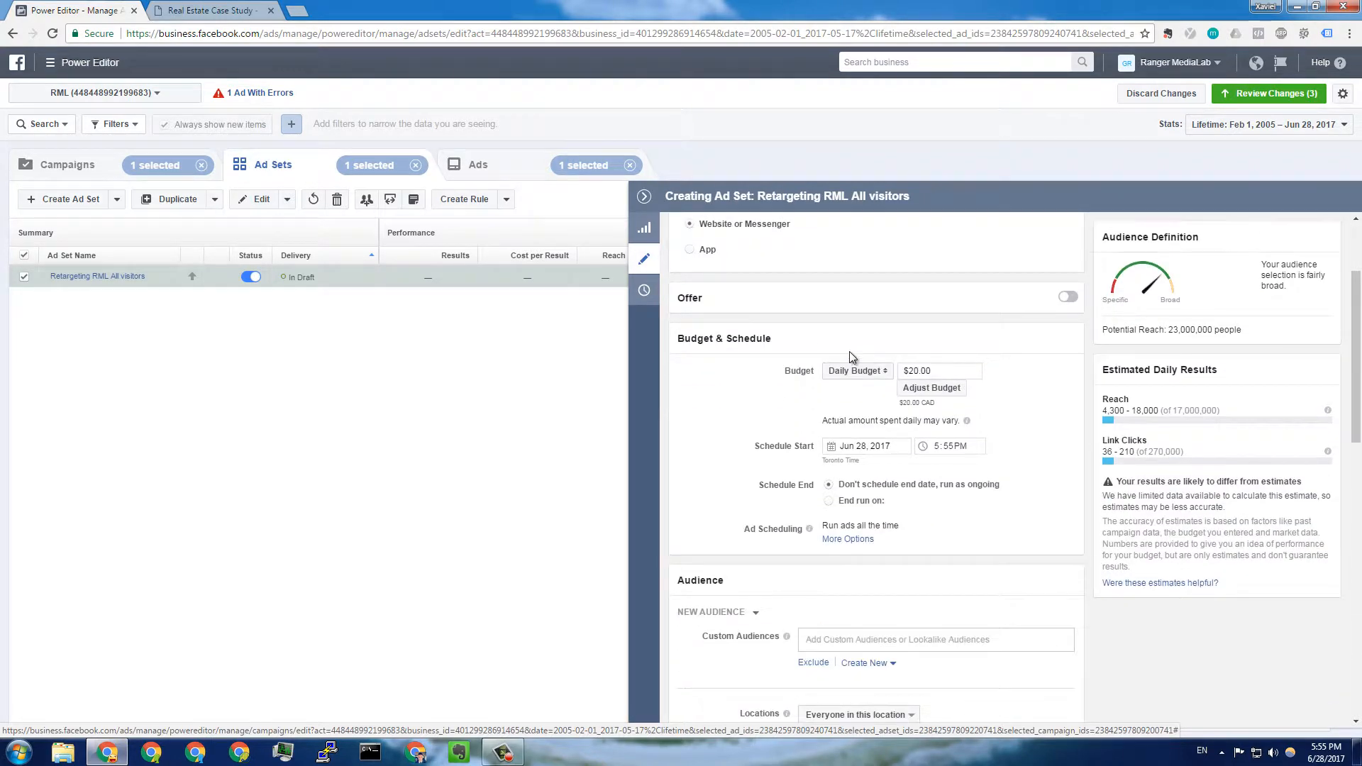
pyautogui.doubleClick(916, 370)
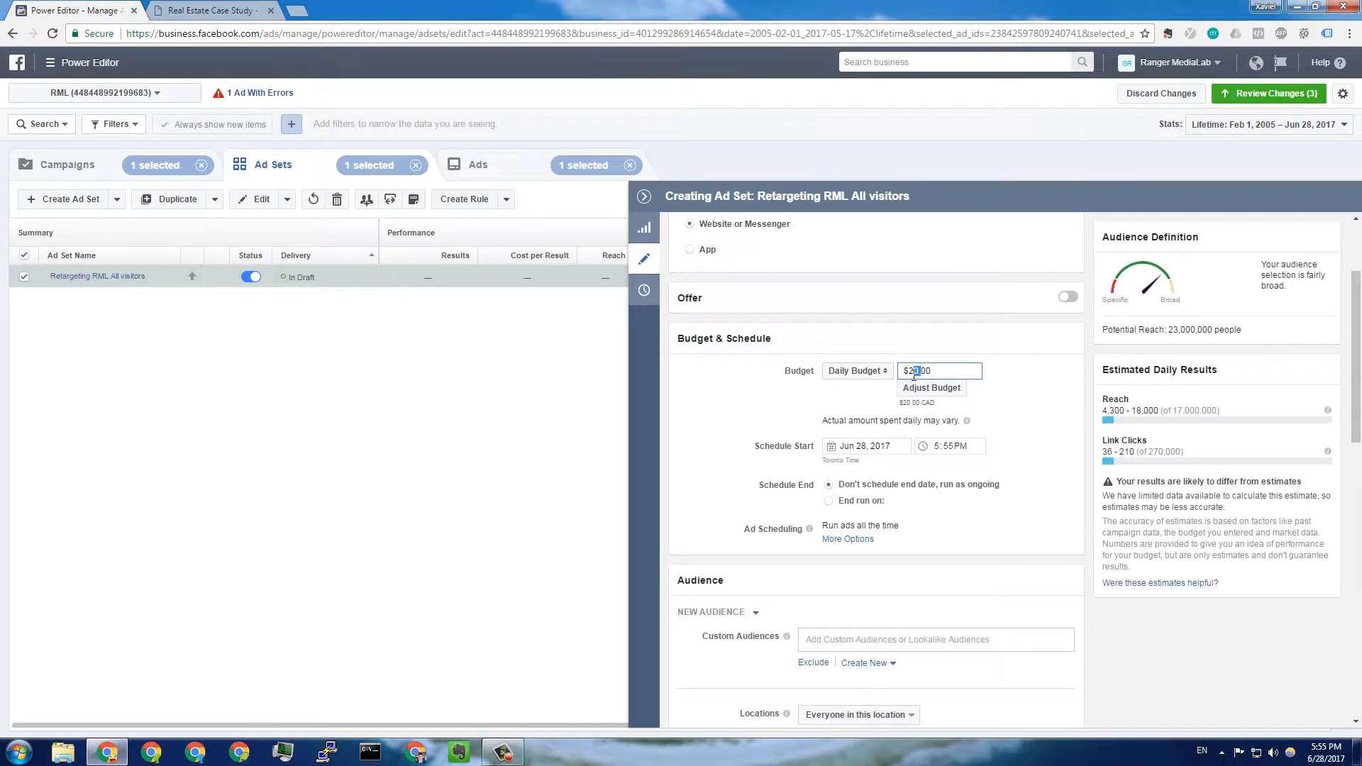
pyautogui.scroll(2, 731, 387)
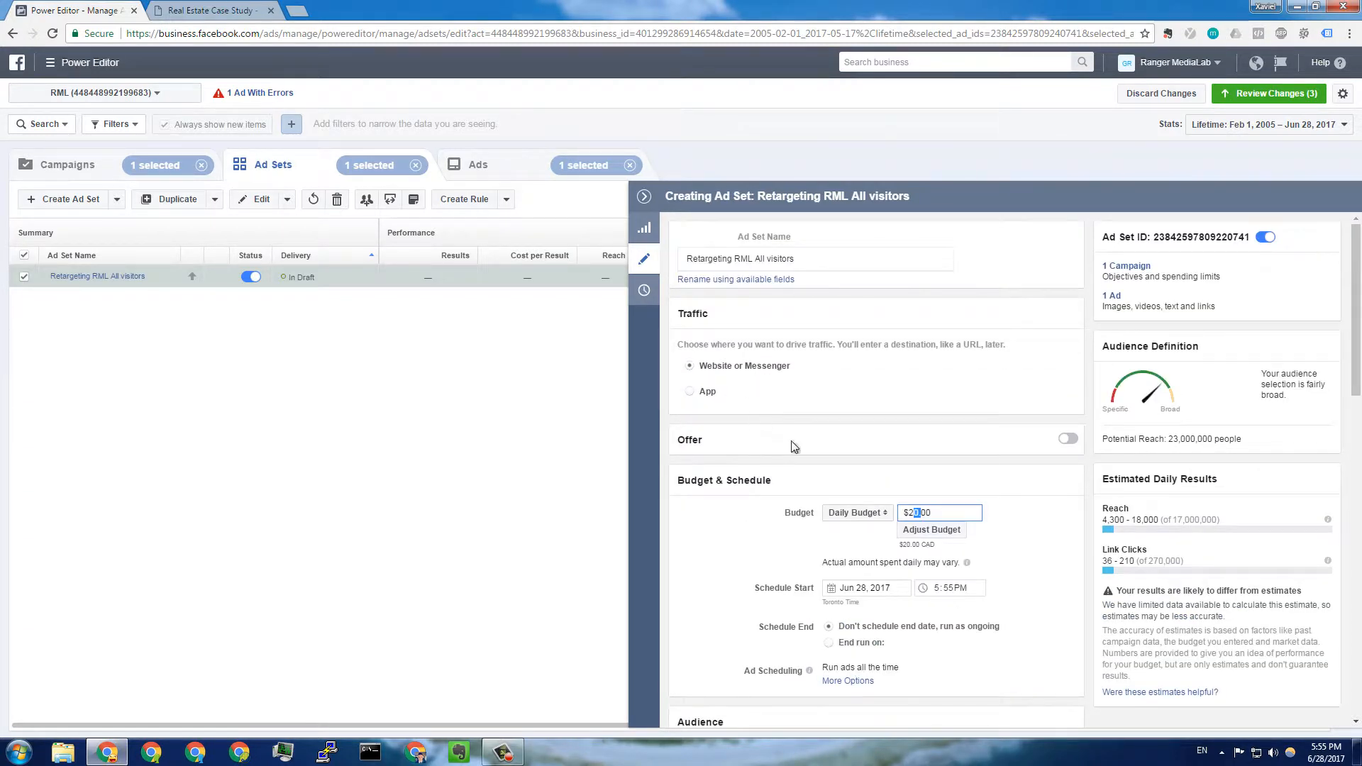
pyautogui.scroll(-2, 794, 446)
pyautogui.click(858, 372)
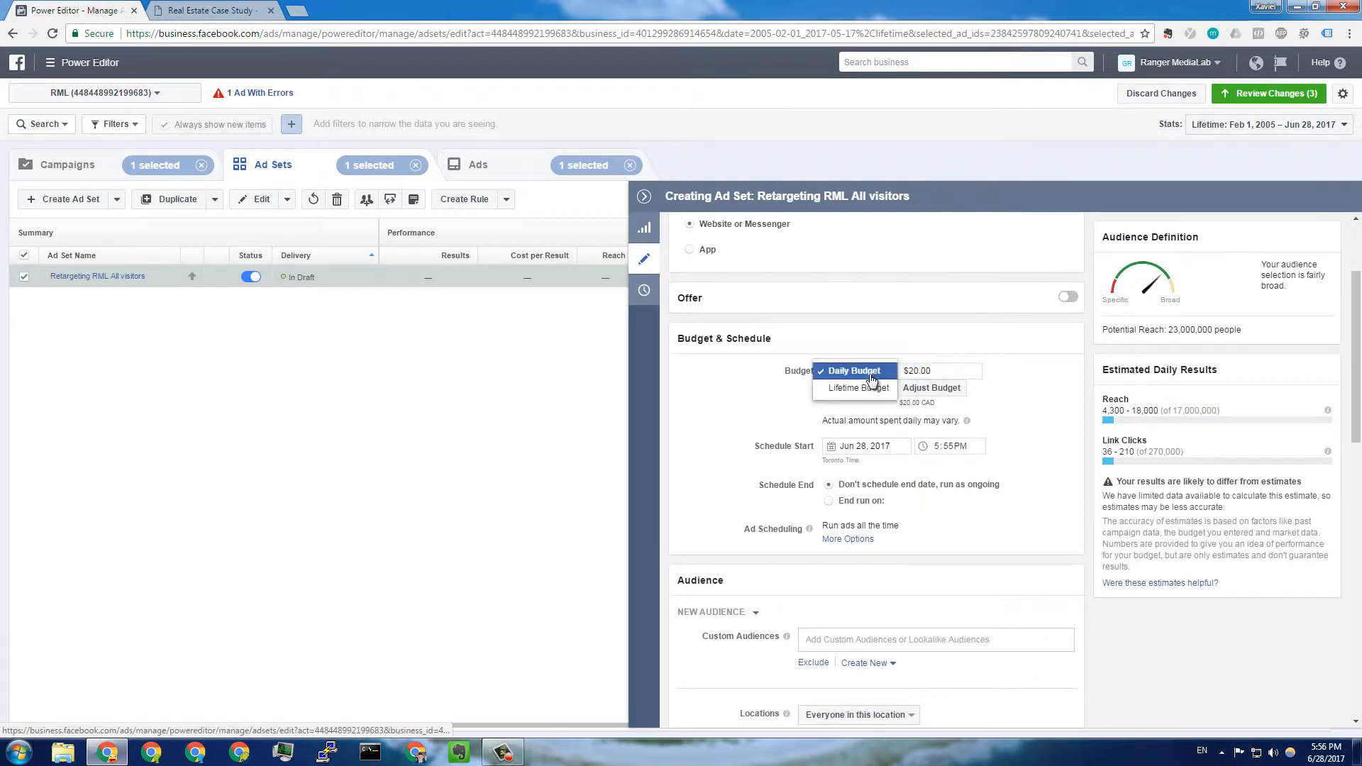
pyautogui.click(768, 402)
pyautogui.click(926, 371)
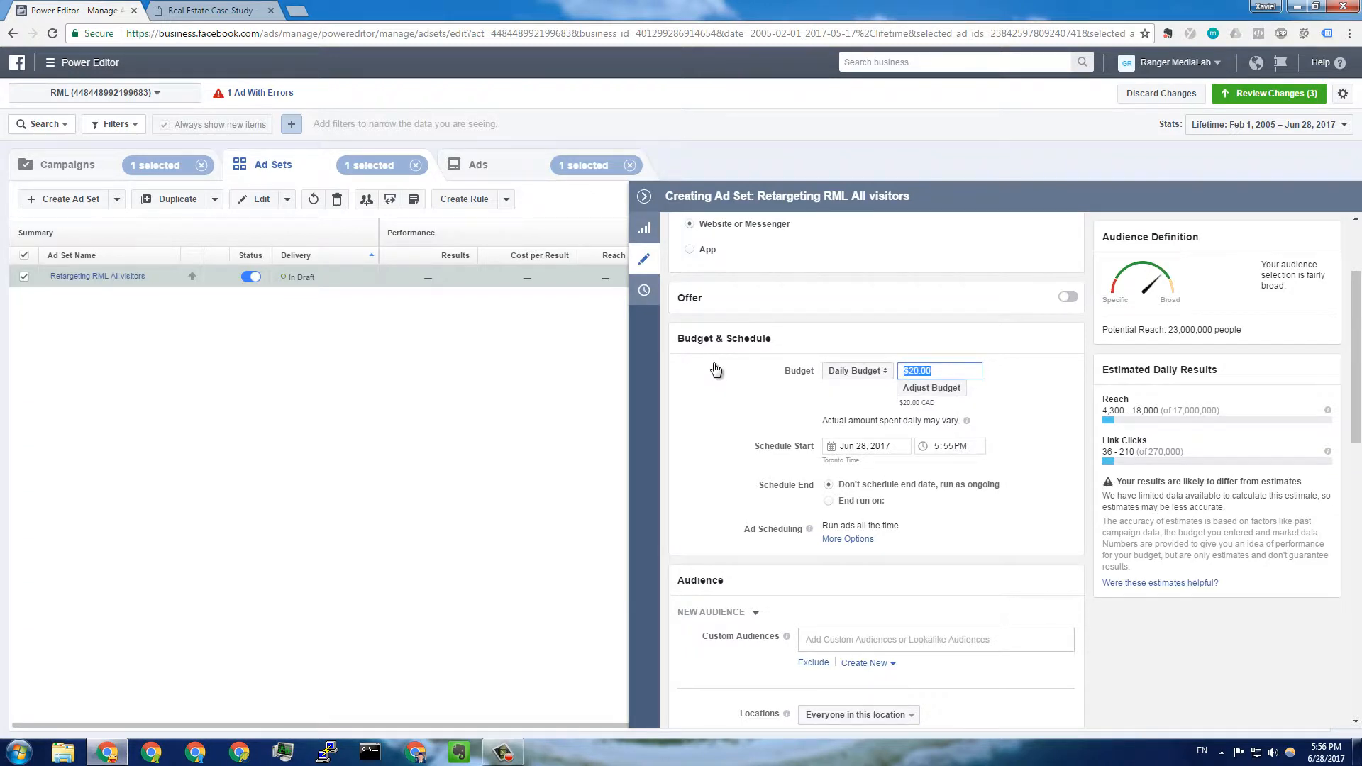
pyautogui.write('5')
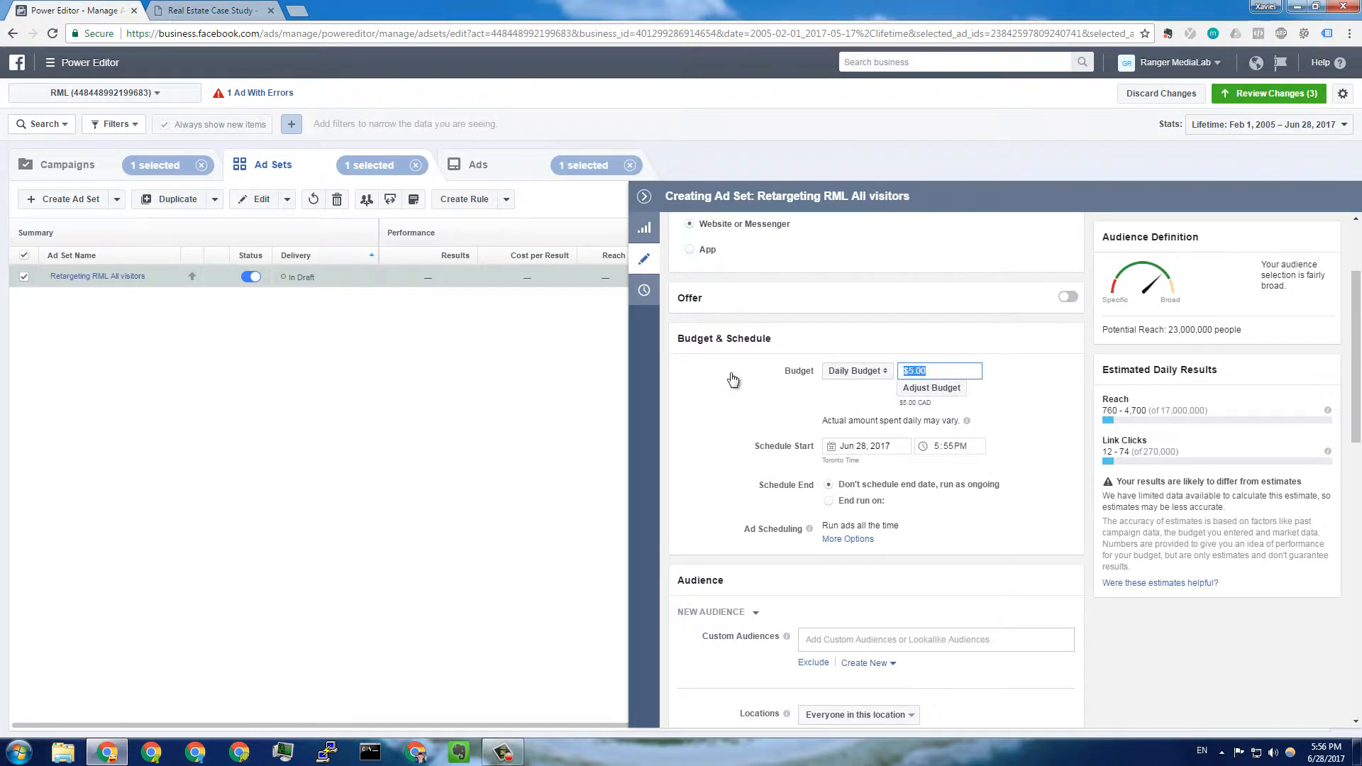
# Try a daily budget of $1.00 for the ad set and restore it to $5.00
pyautogui.write('1')
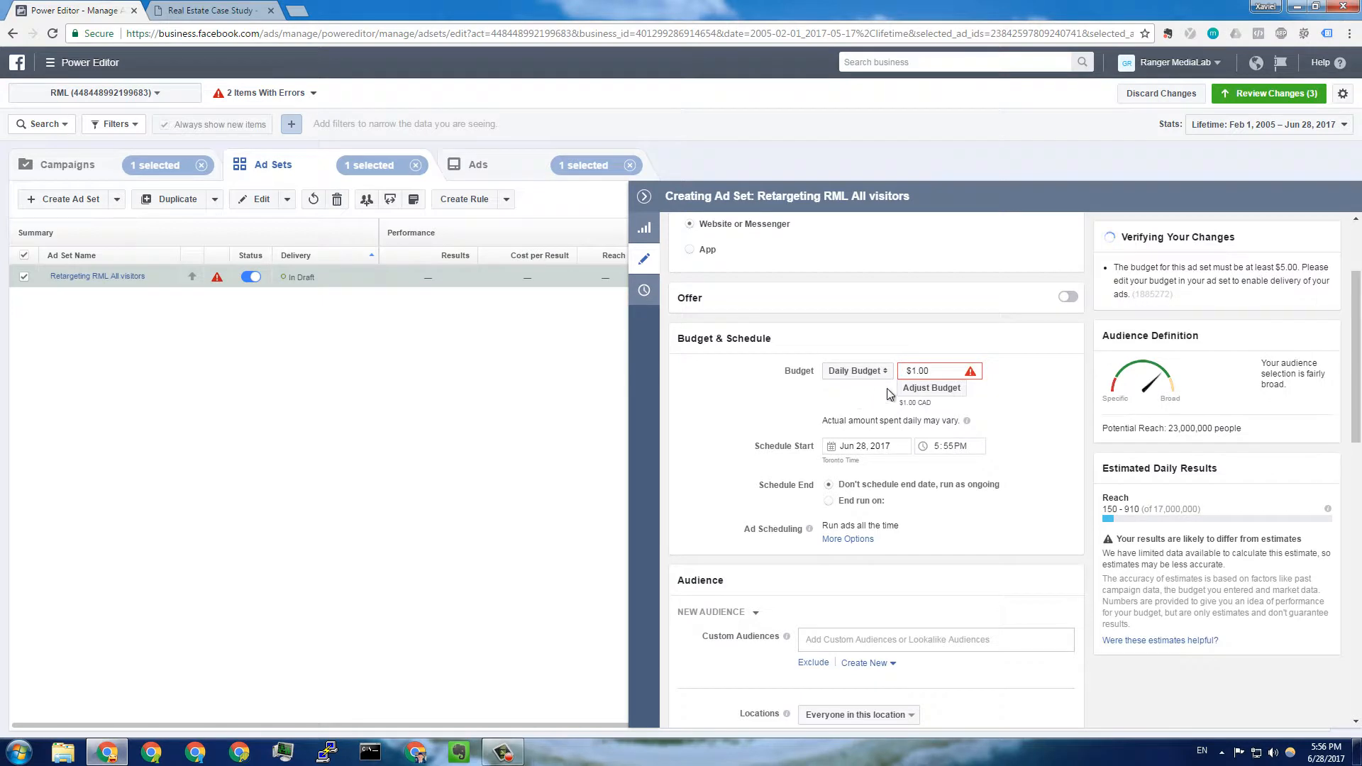
pyautogui.moveTo(937, 371)
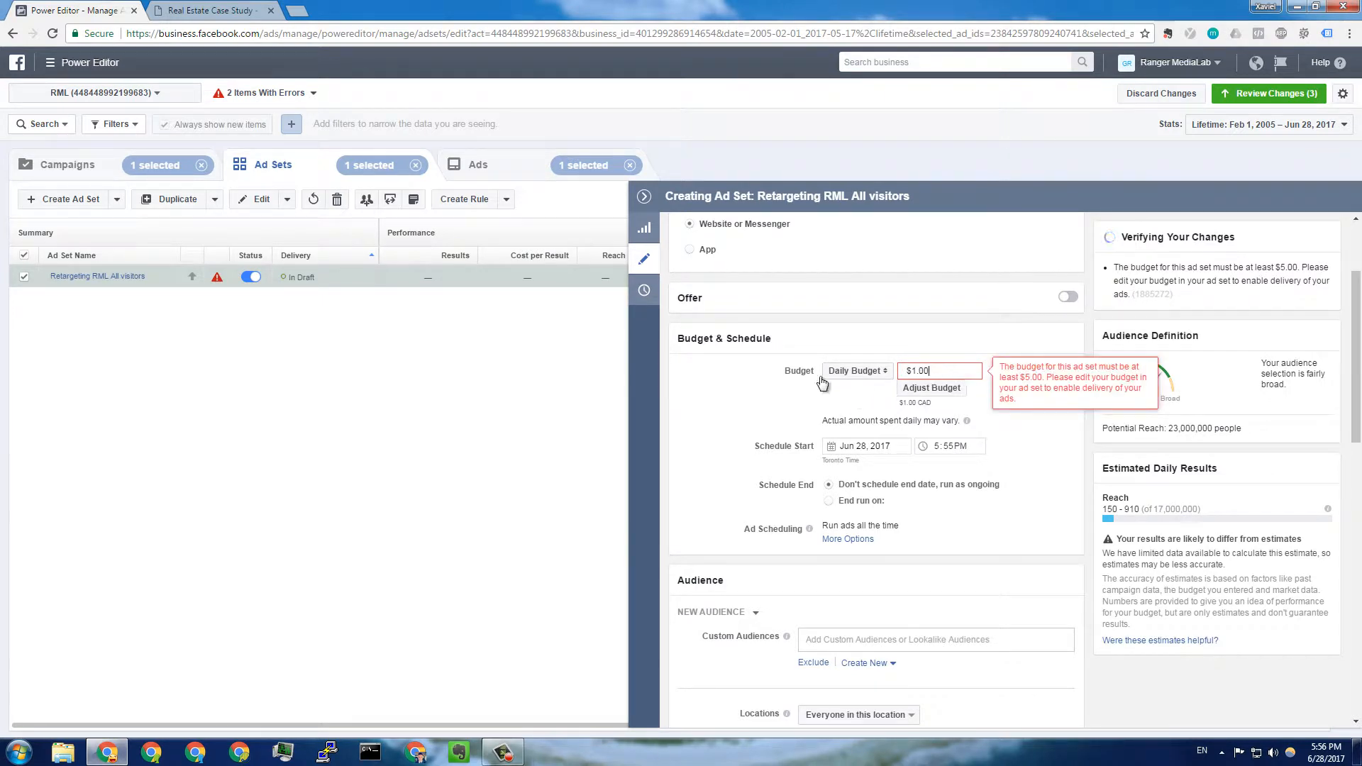
pyautogui.hotkey('ctrl', 'a')
pyautogui.write('5')
pyautogui.click(766, 395)
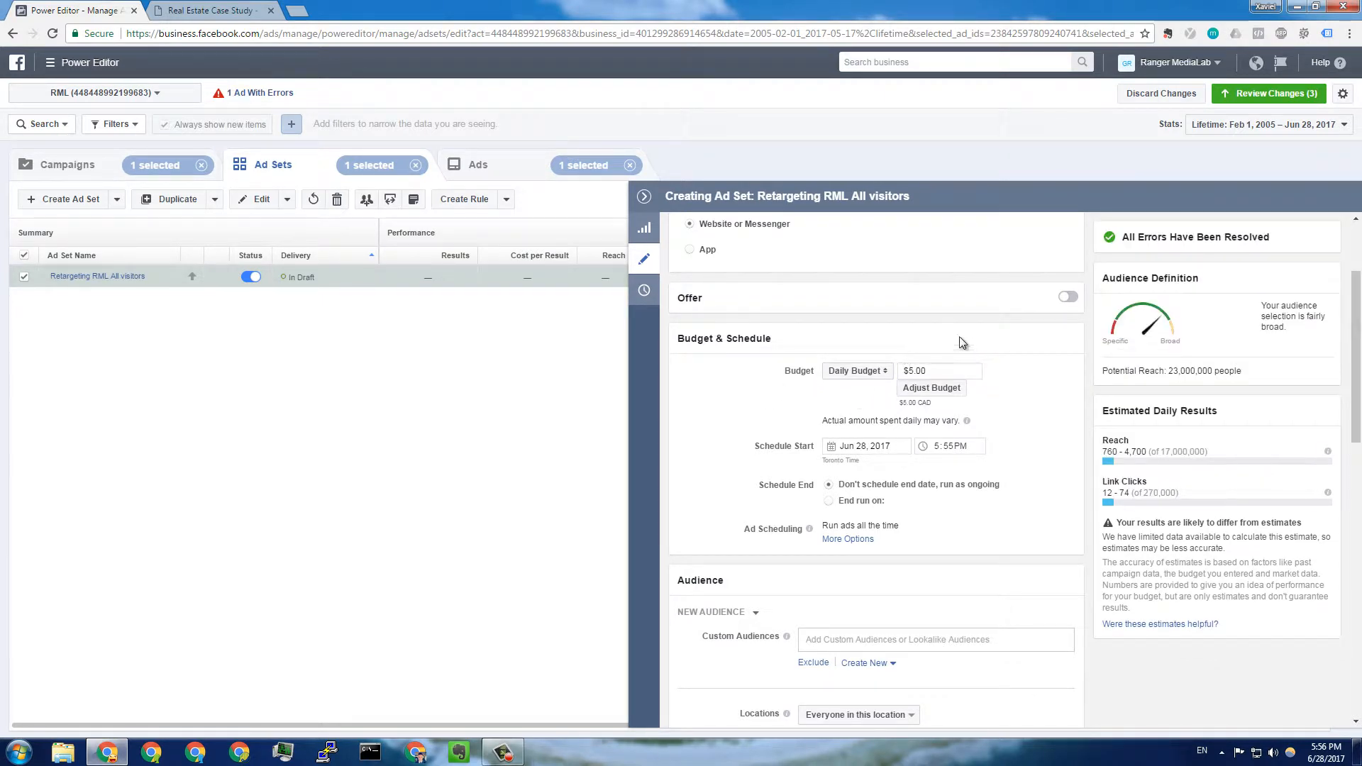
pyautogui.scroll(-2, 906, 471)
pyautogui.scroll(2, 903, 471)
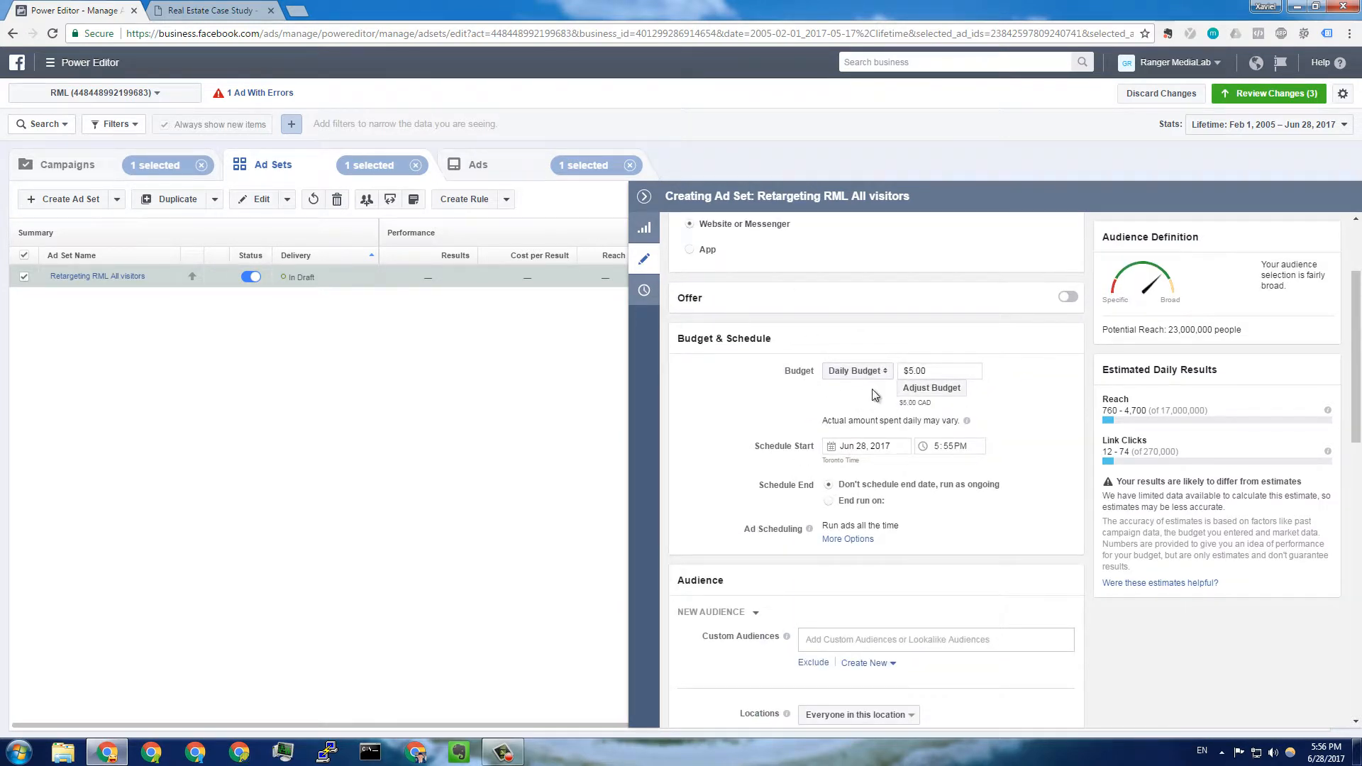
pyautogui.scroll(-2, 817, 389)
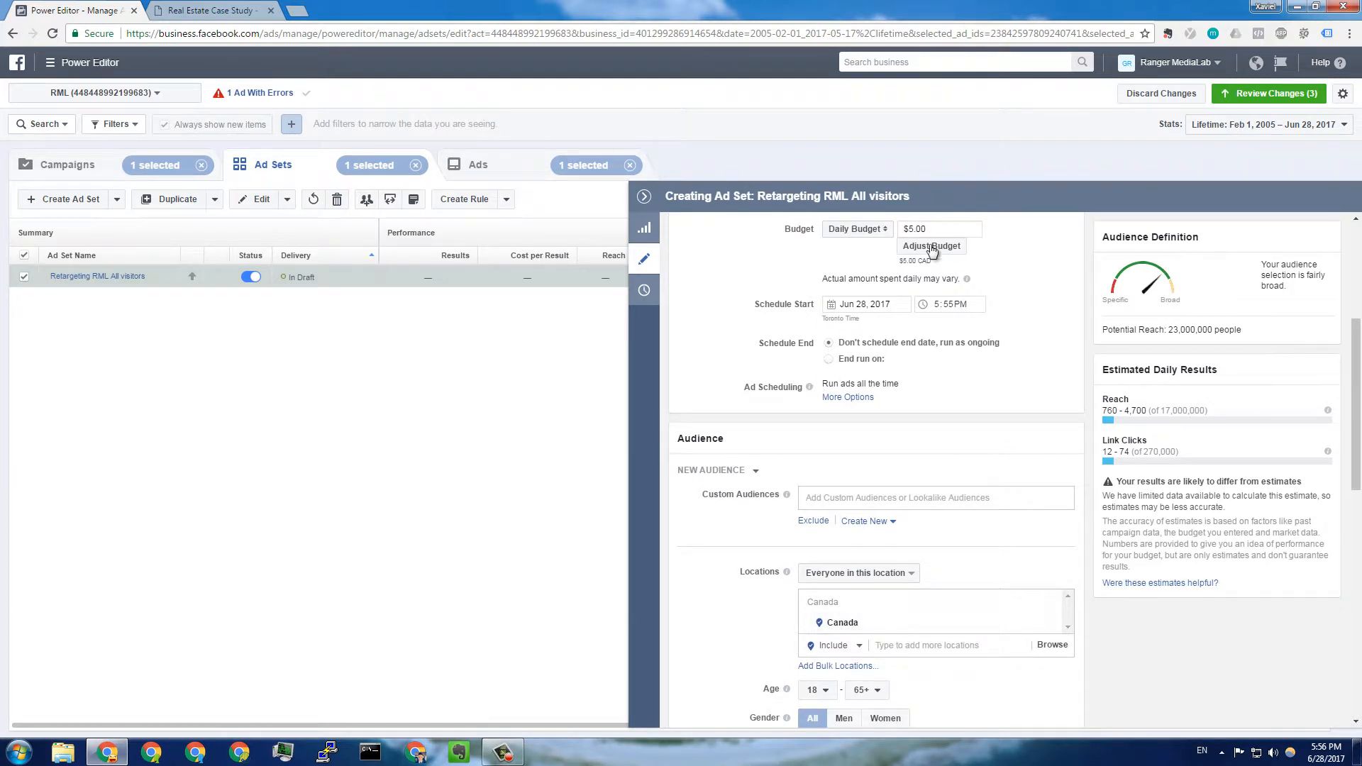
# Try a scheduled end date for the ad set, restore it to run as ongoing, and expand the ad scheduling options
pyautogui.click(828, 359)
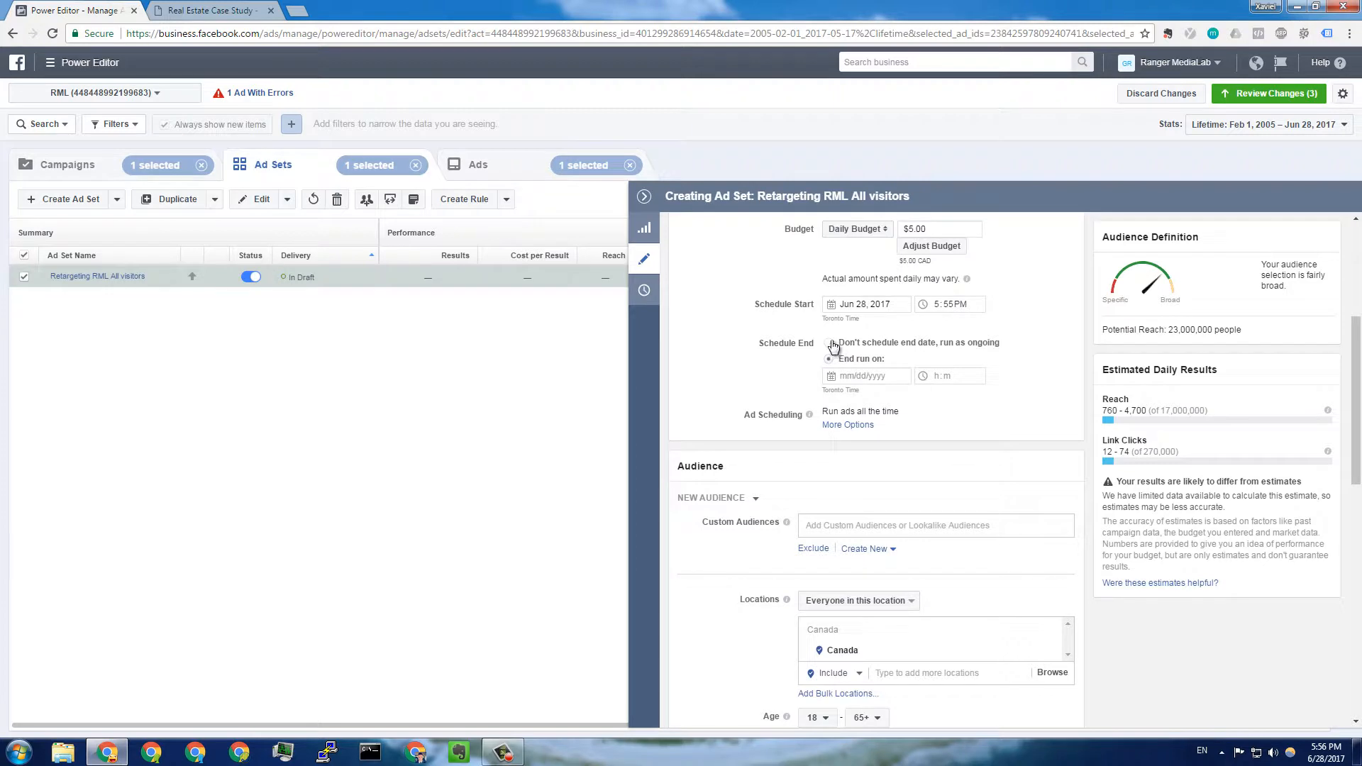
pyautogui.click(831, 344)
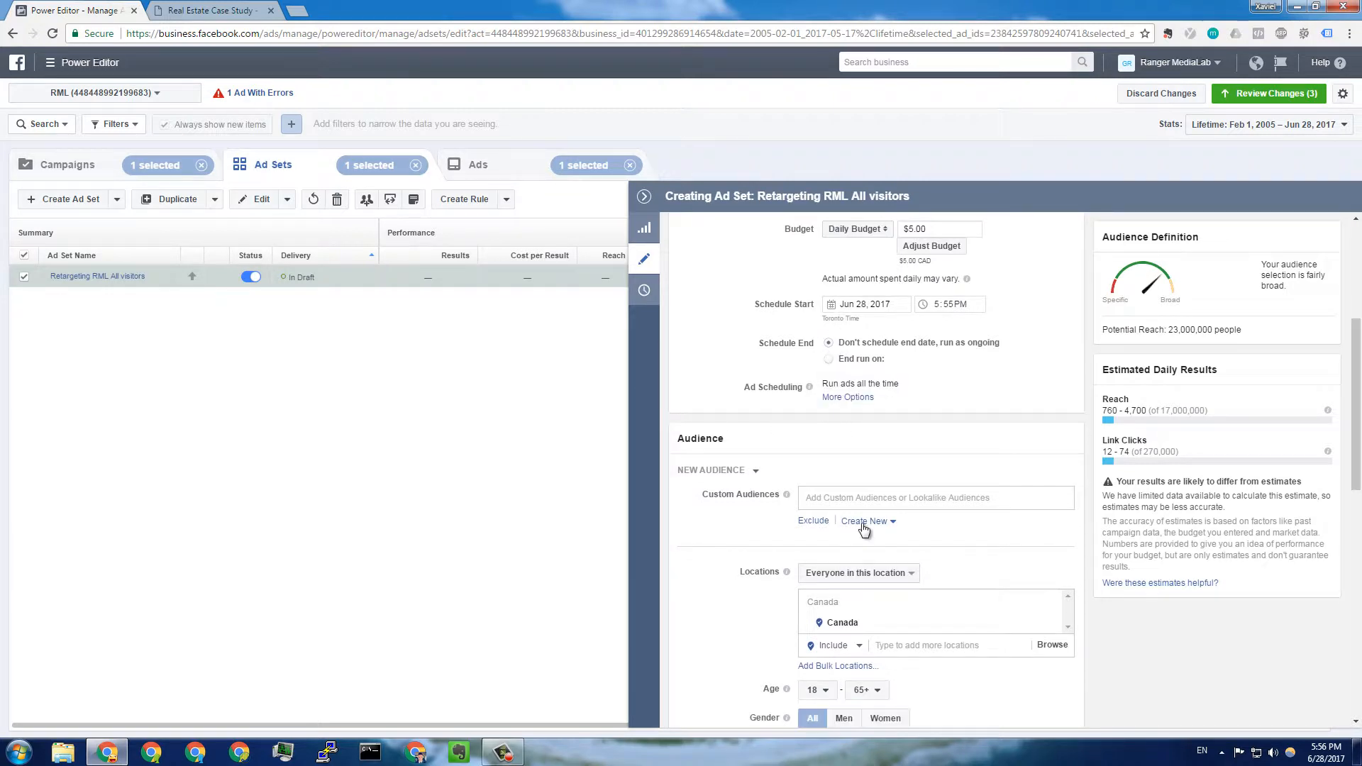
pyautogui.scroll(-2, 809, 347)
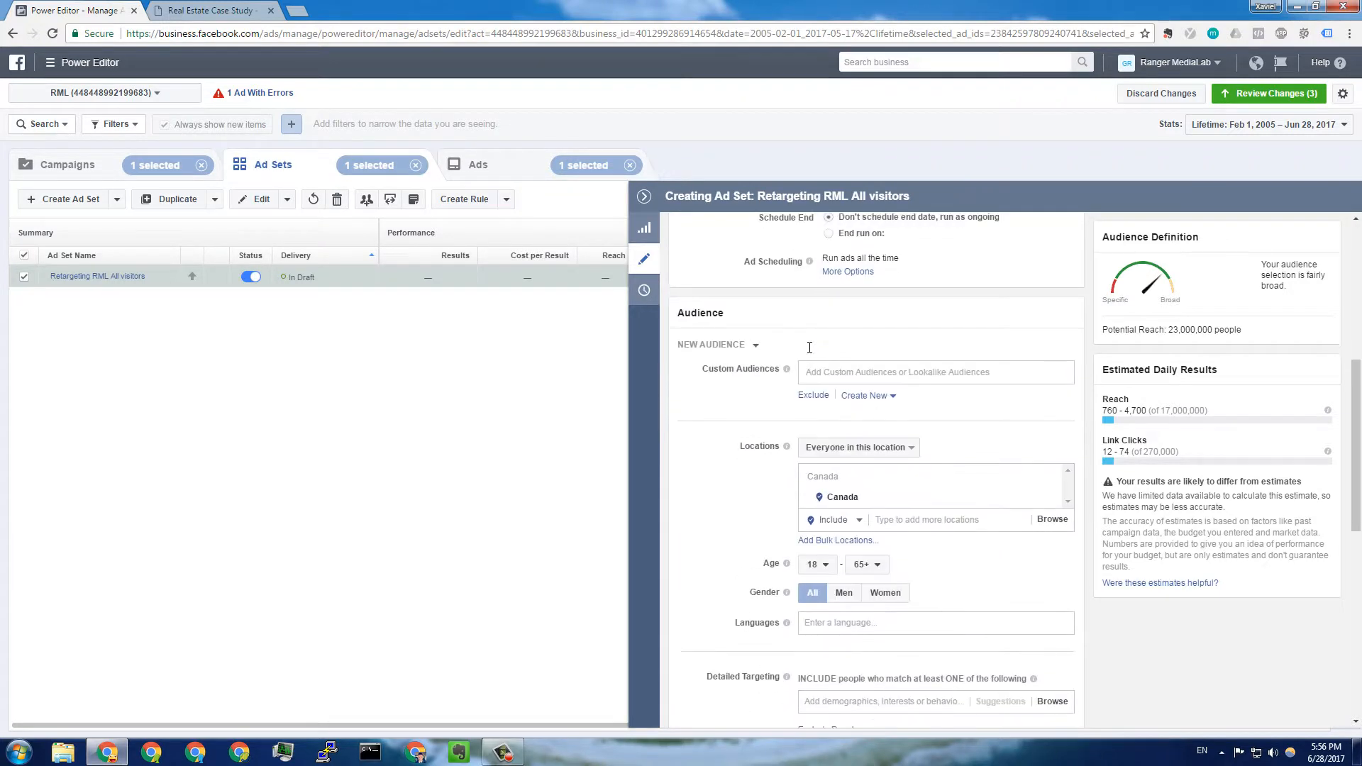
pyautogui.click(856, 262)
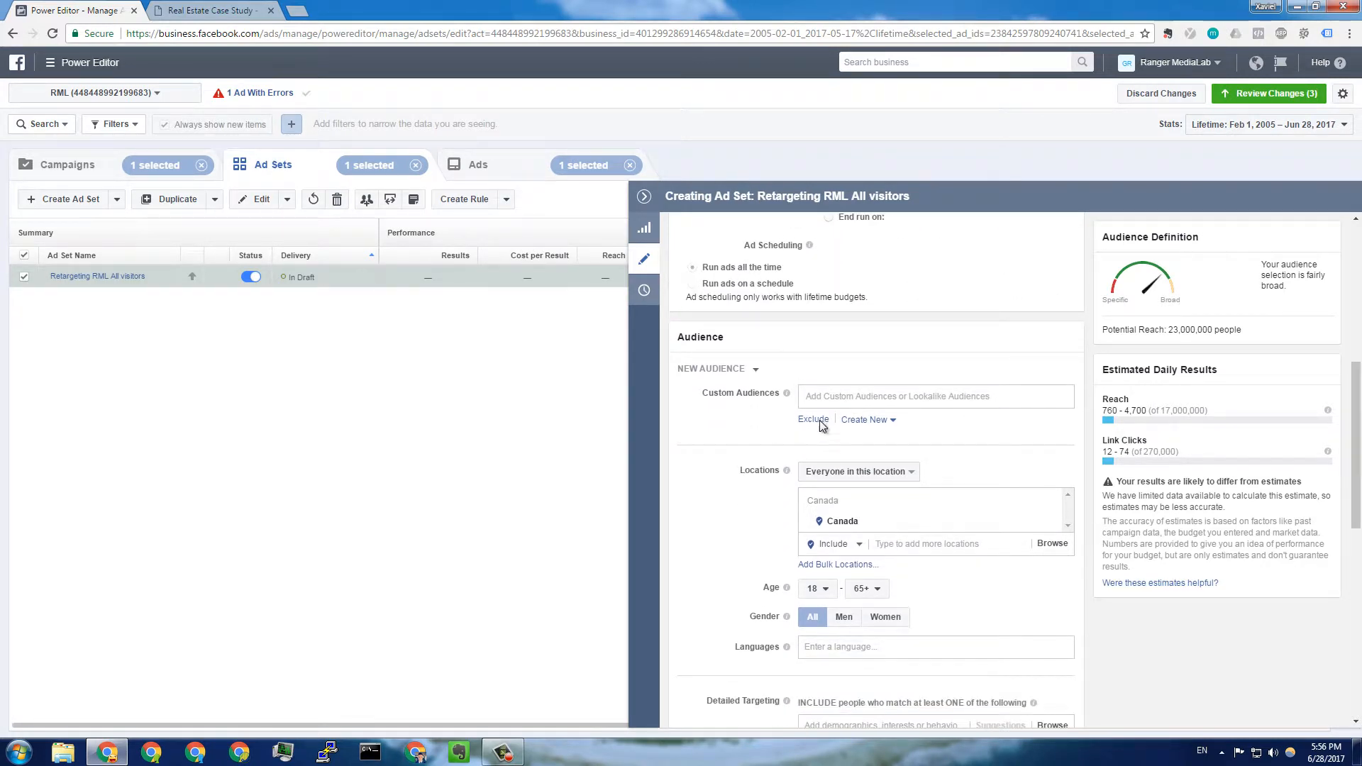
# Target the RML All Visitors custom audience and remove Canada from the ad set's locations
pyautogui.click(813, 396)
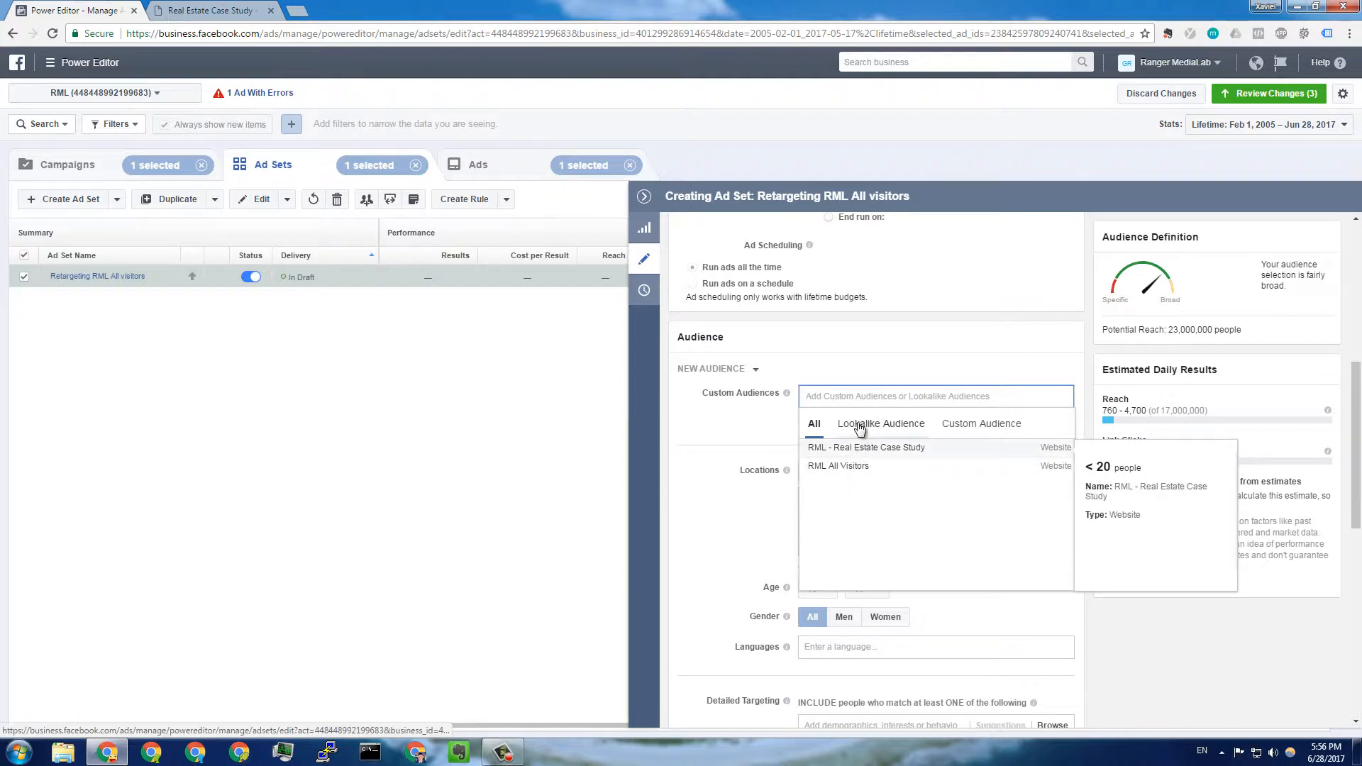
pyautogui.click(840, 474)
pyautogui.click(717, 444)
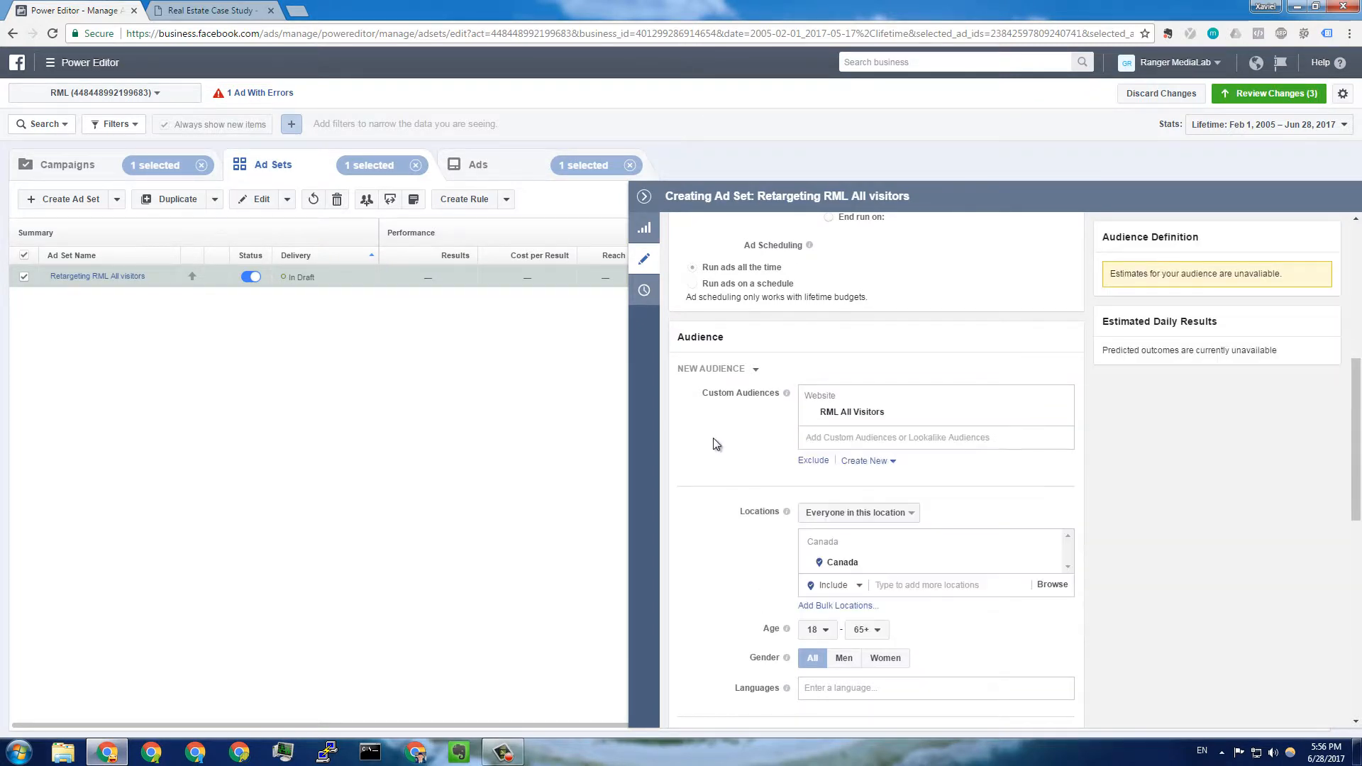
pyautogui.scroll(-2, 738, 473)
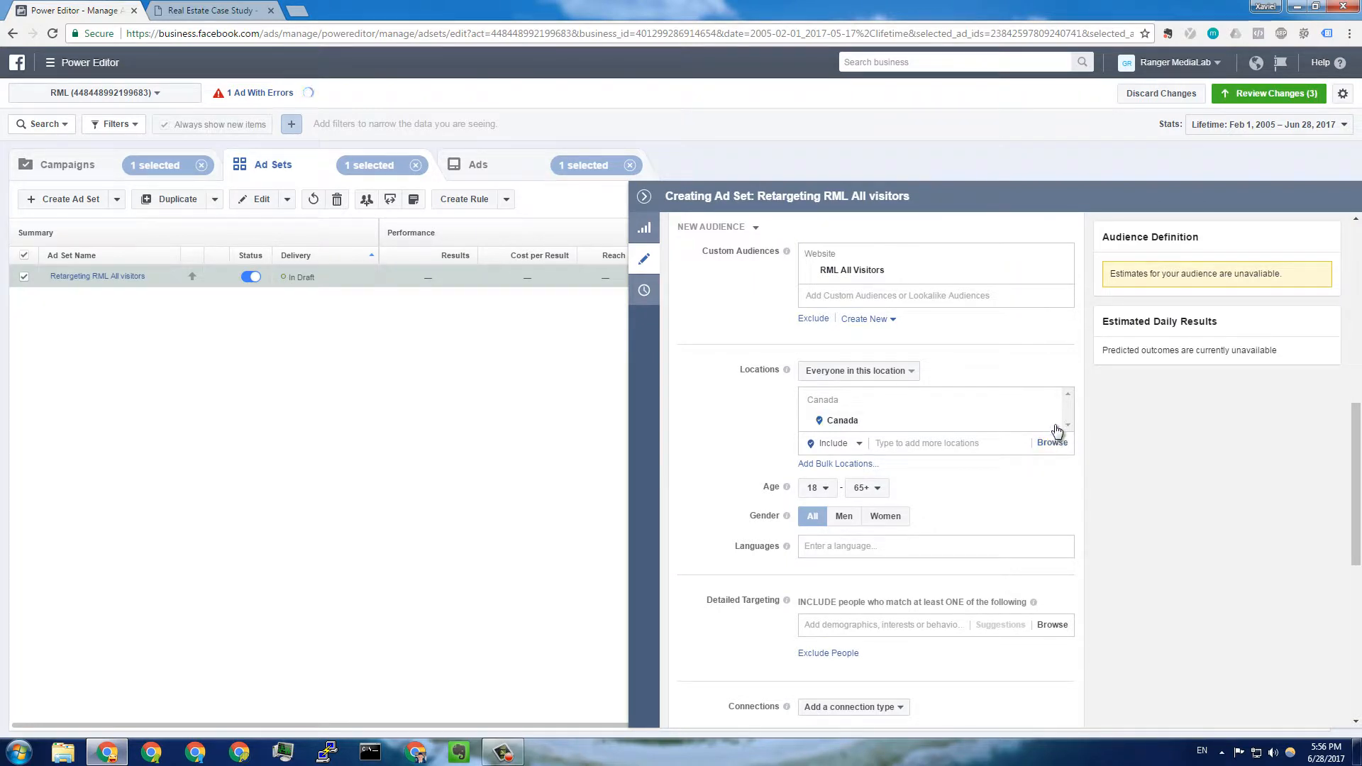
pyautogui.click(1050, 423)
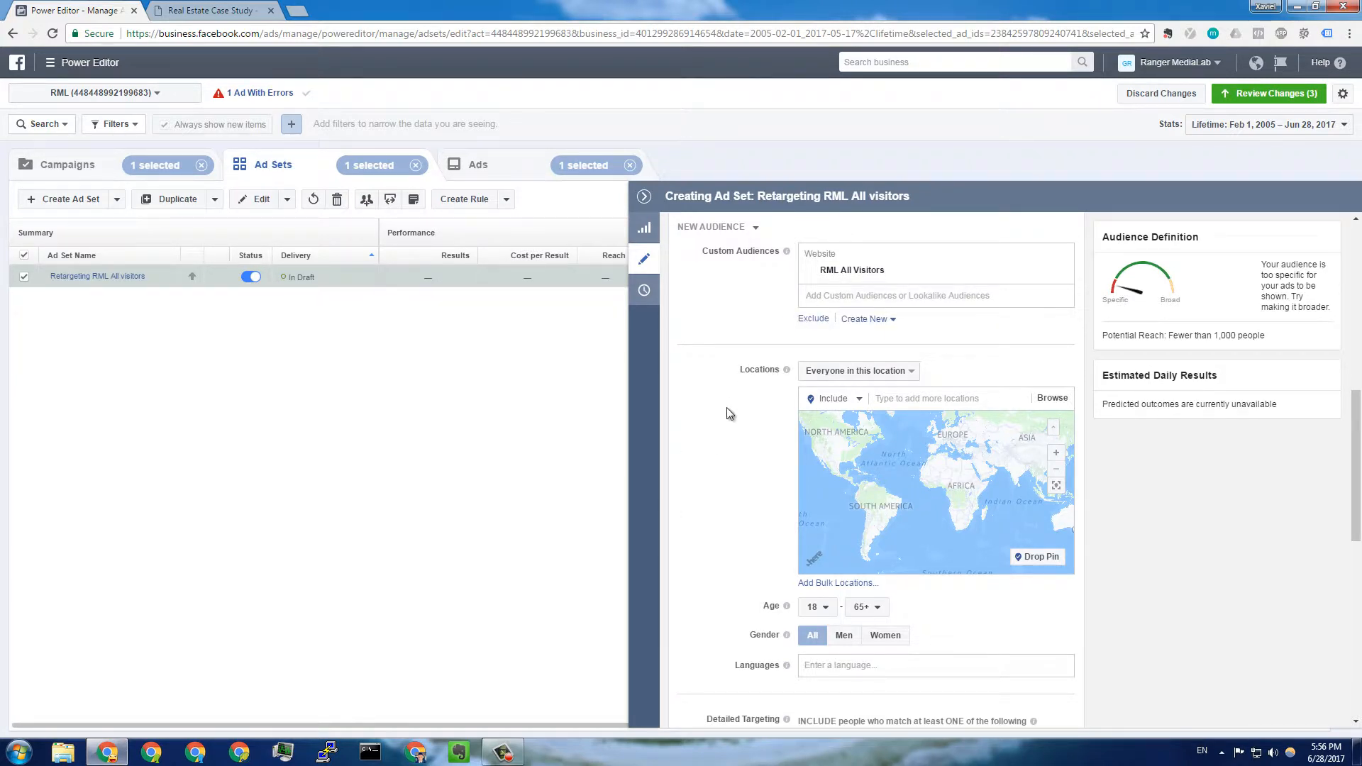
# Switch the ad set from automatic to edited placements and exclude the Instagram and Audience Network platforms
pyautogui.scroll(-4, 726, 408)
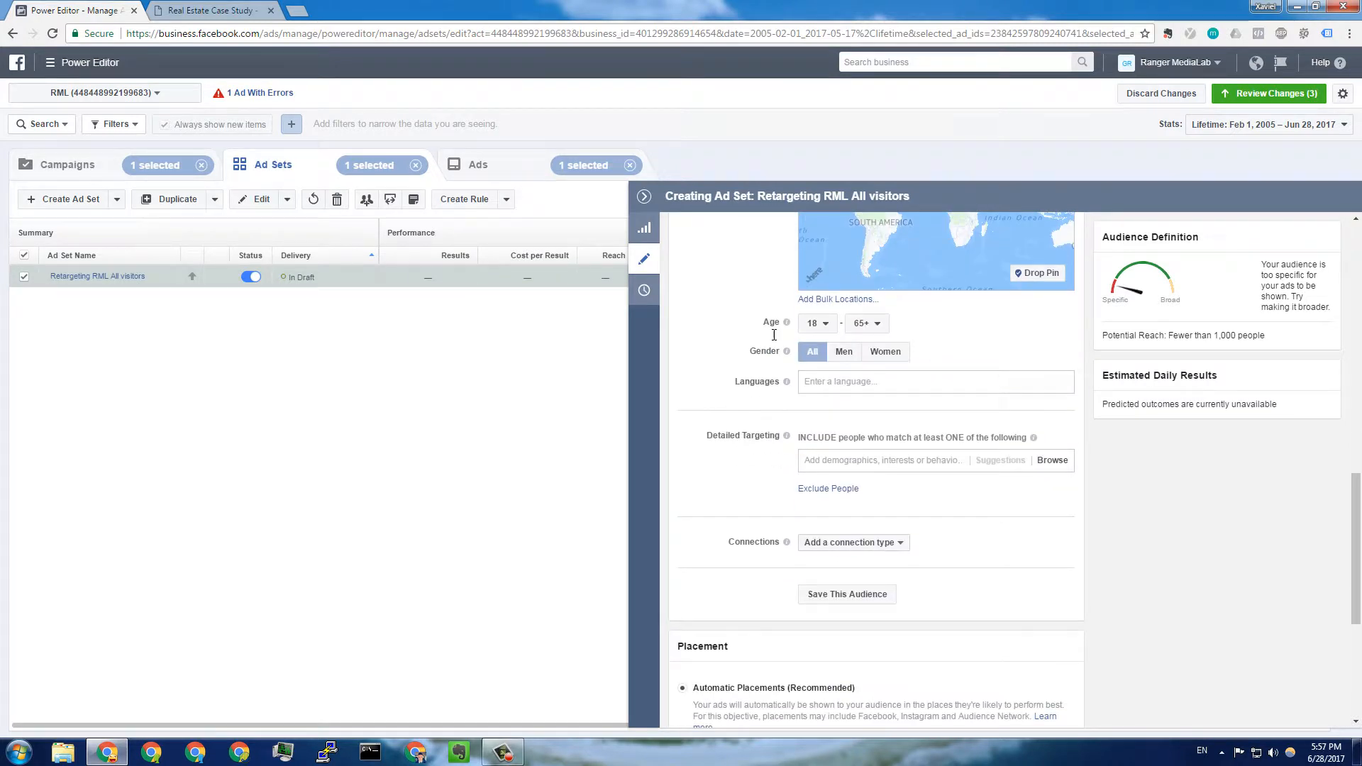
pyautogui.scroll(-3, 758, 445)
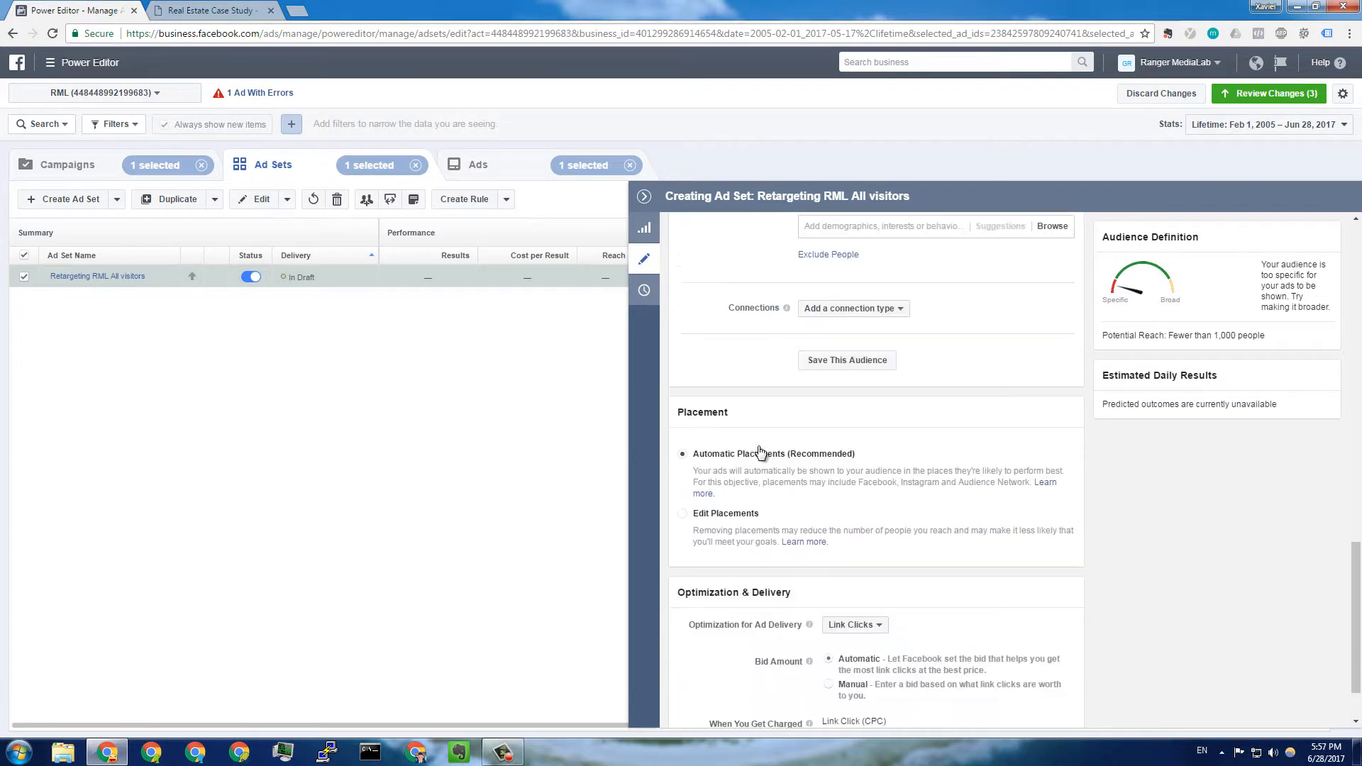
pyautogui.scroll(-1, 758, 452)
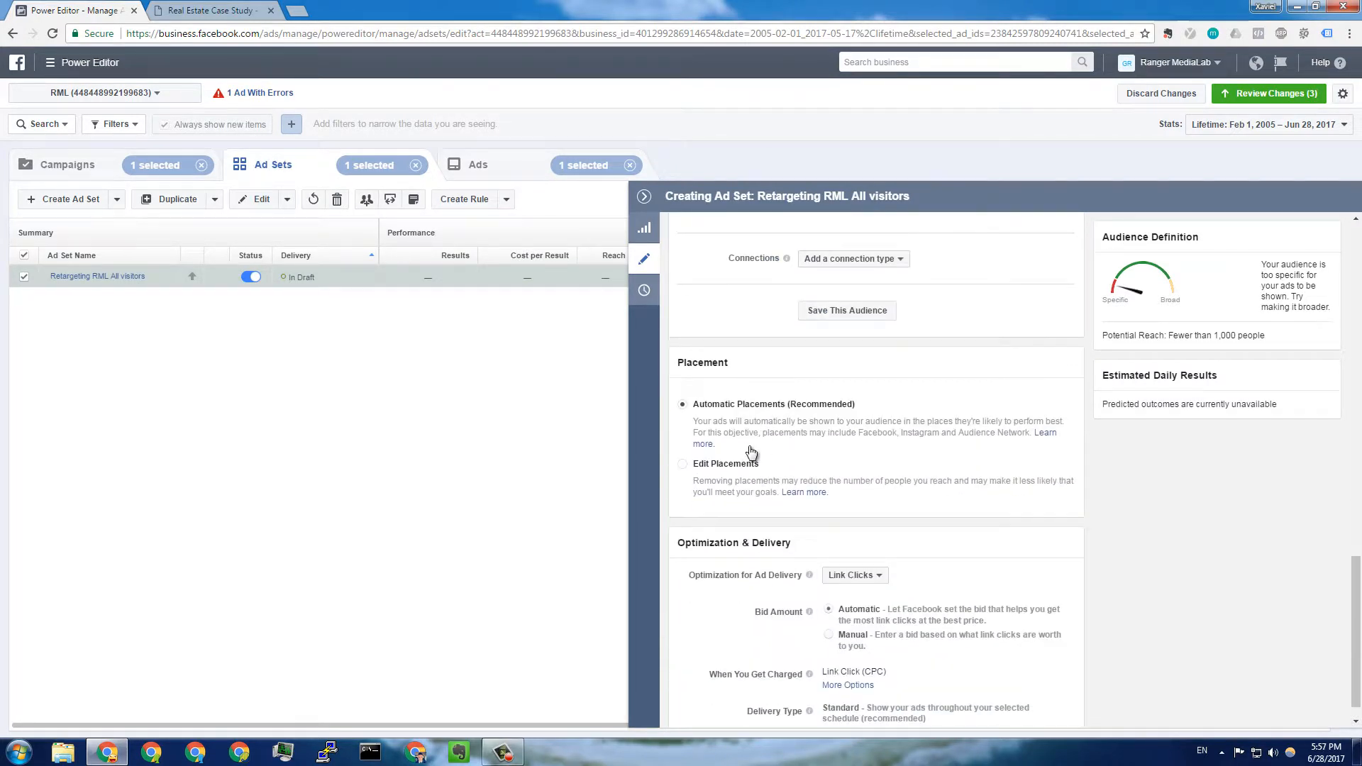
pyautogui.click(714, 466)
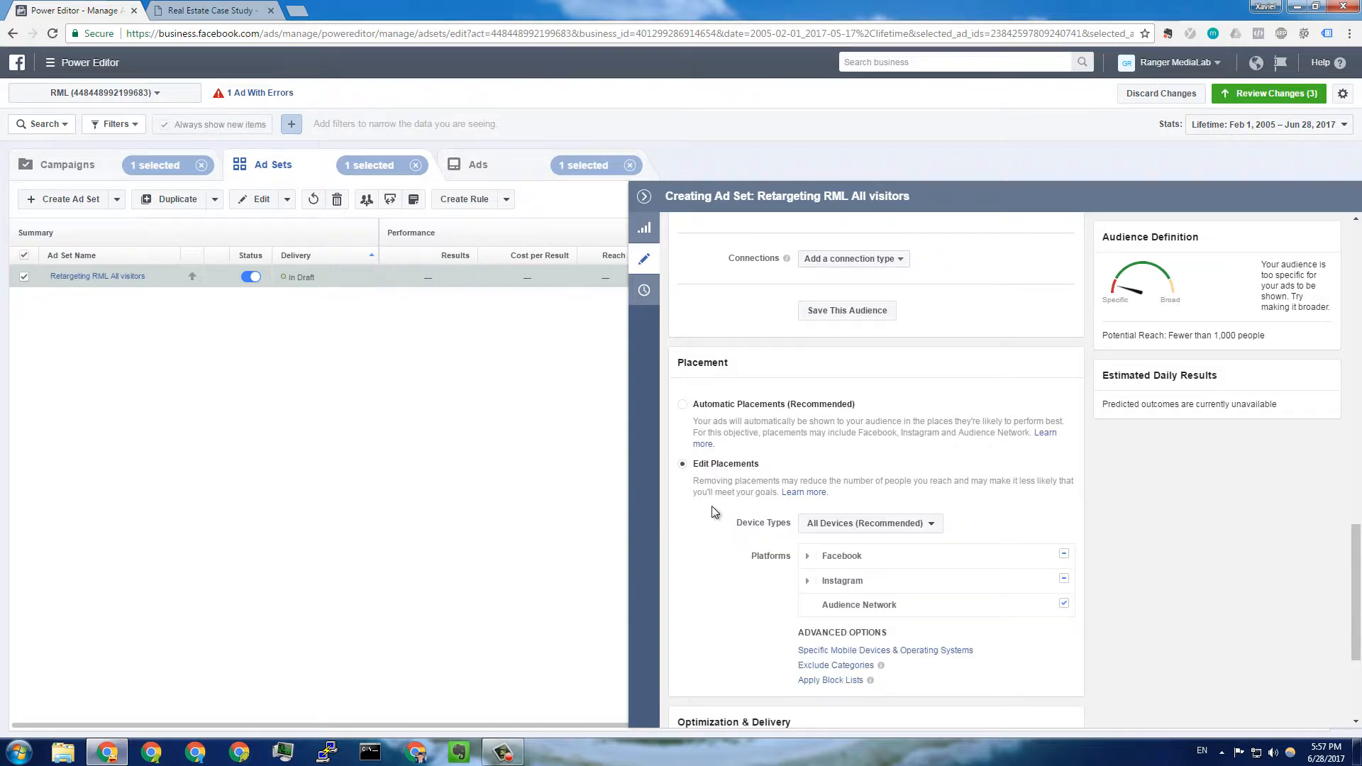
pyautogui.scroll(-1, 798, 525)
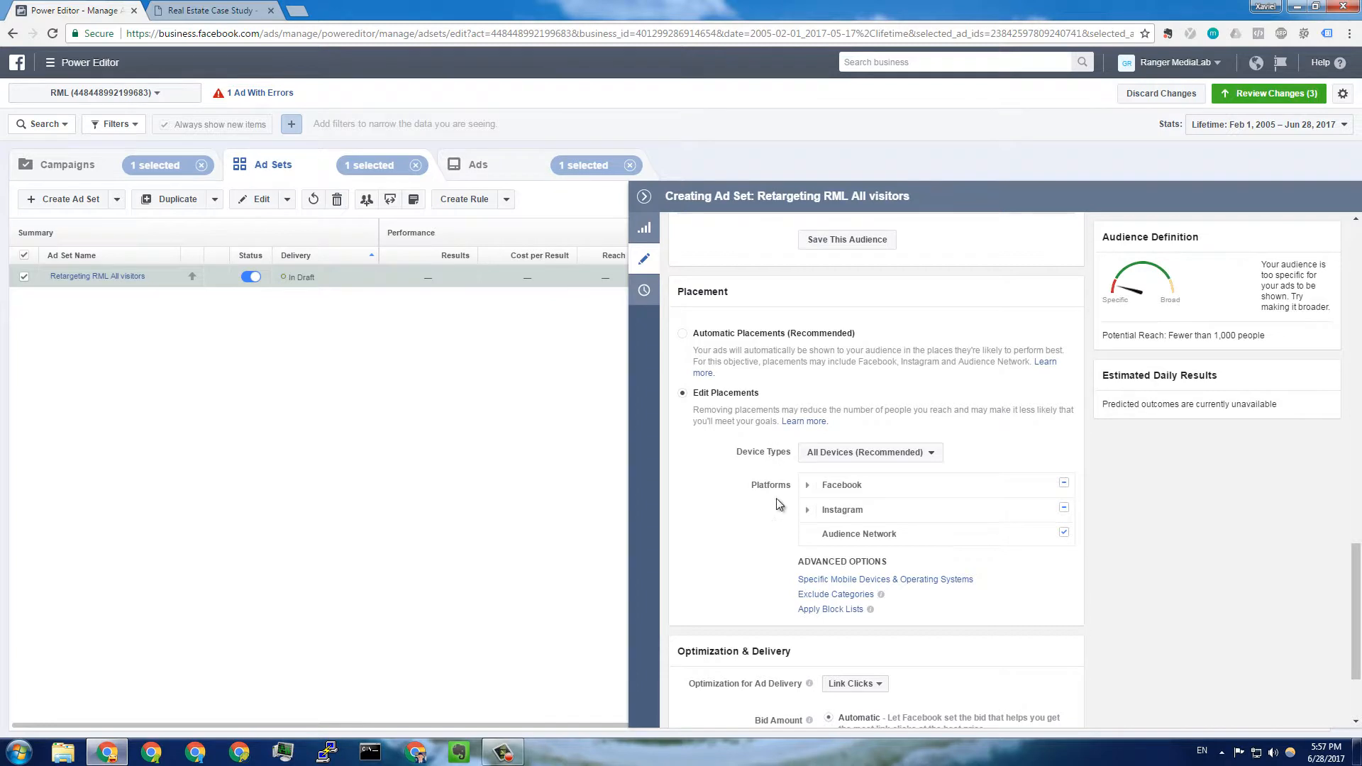
pyautogui.scroll(-1, 780, 489)
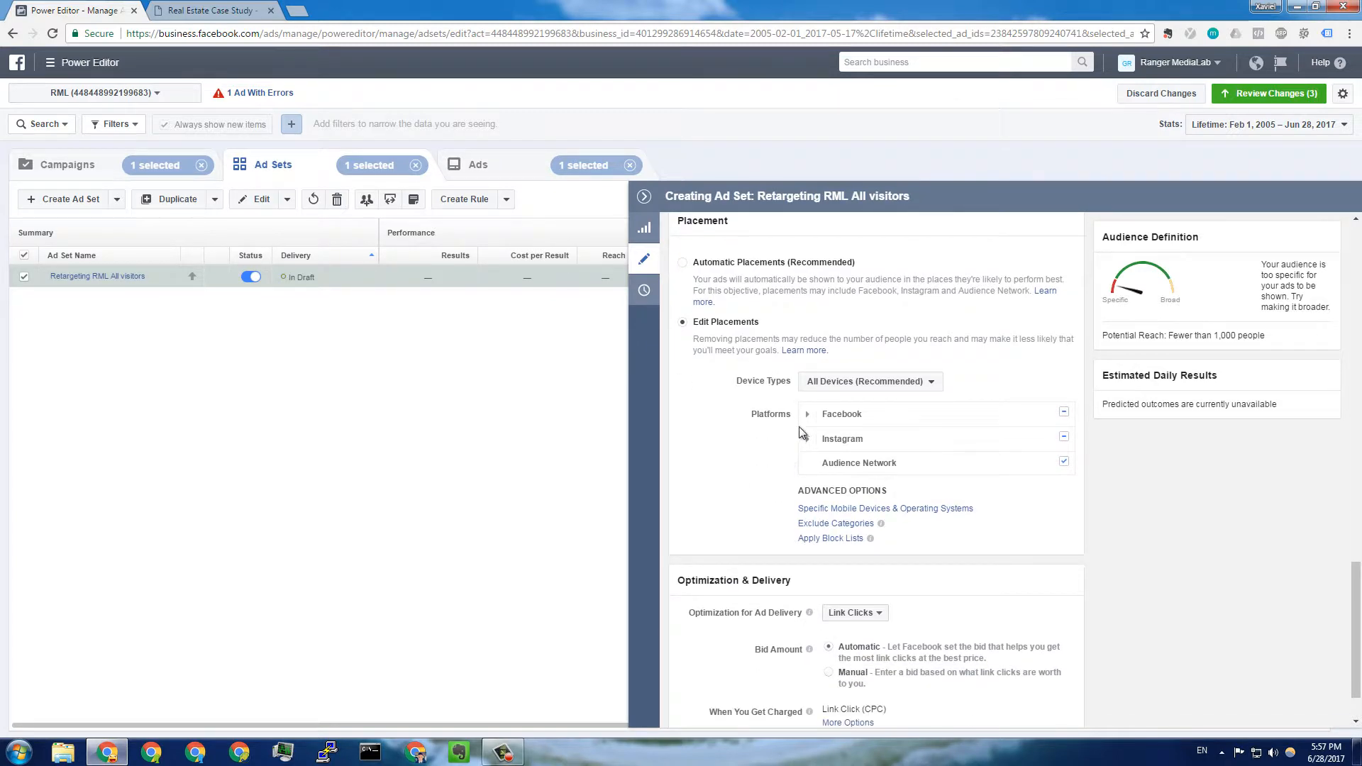
pyautogui.click(1062, 462)
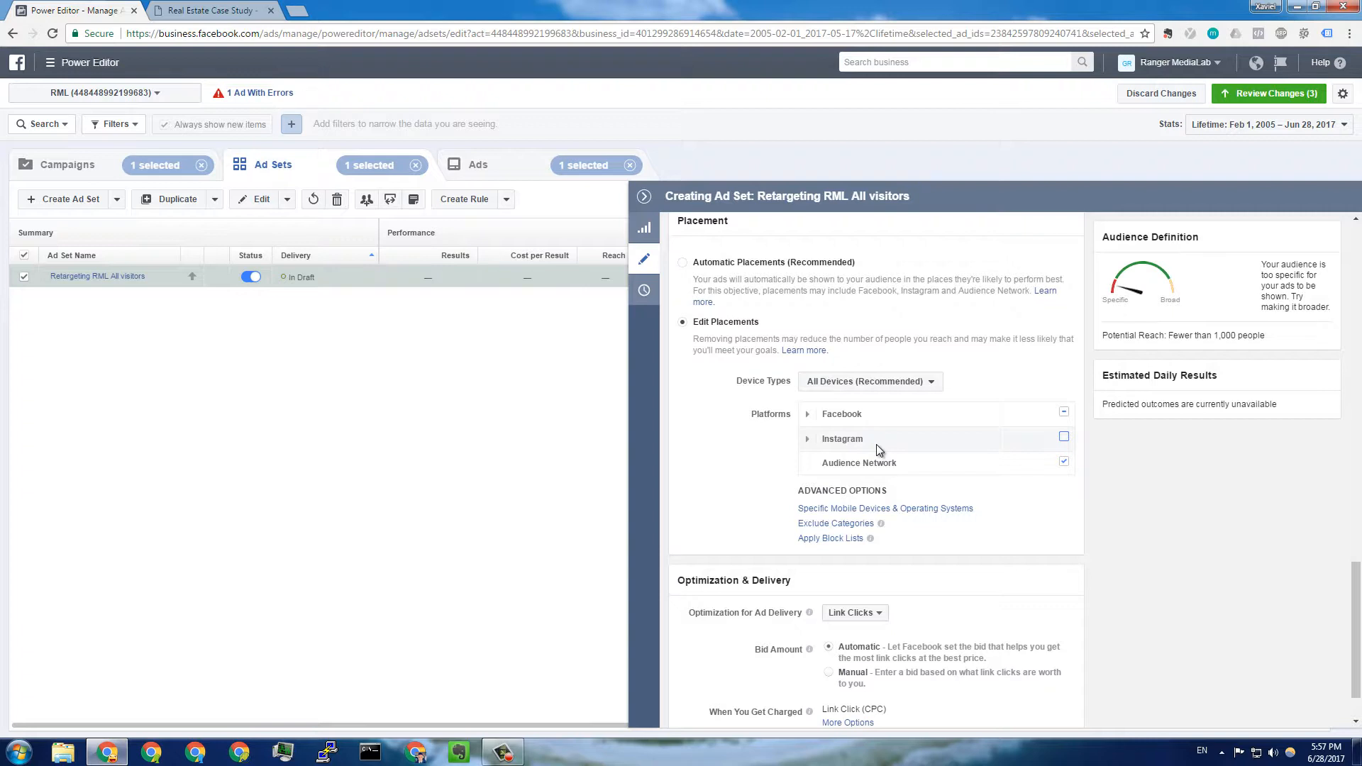
pyautogui.click(1064, 462)
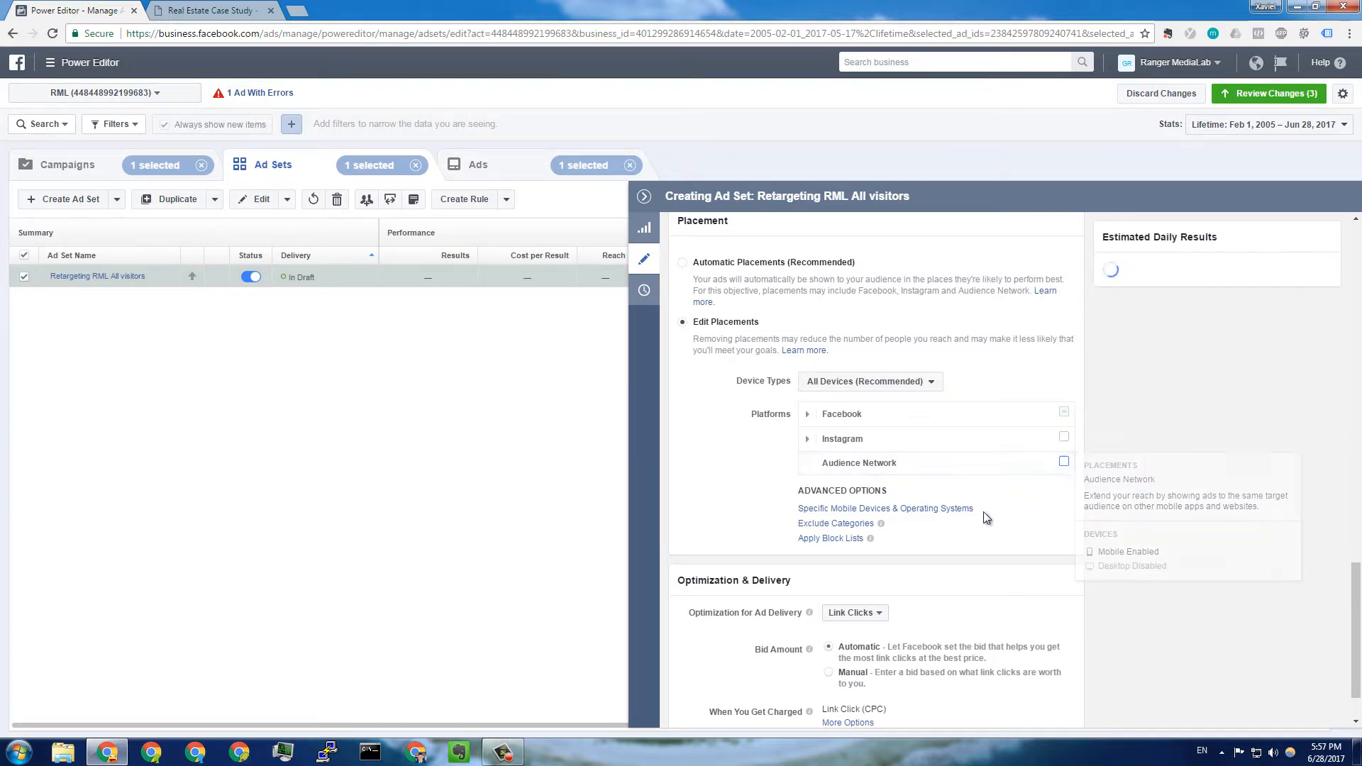
# Exclude Instant Articles and Right Column from the Facebook placements, keeping only Feeds
pyautogui.click(808, 415)
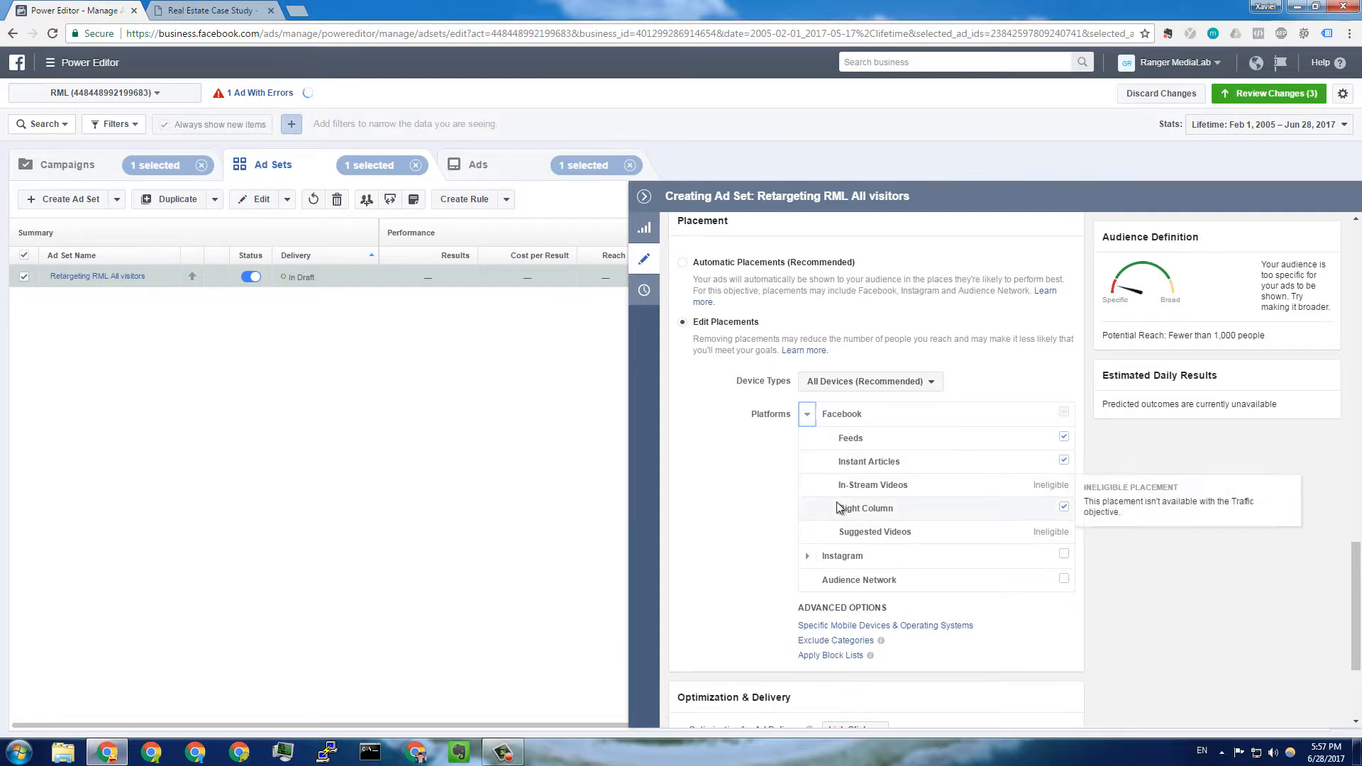
pyautogui.click(1065, 461)
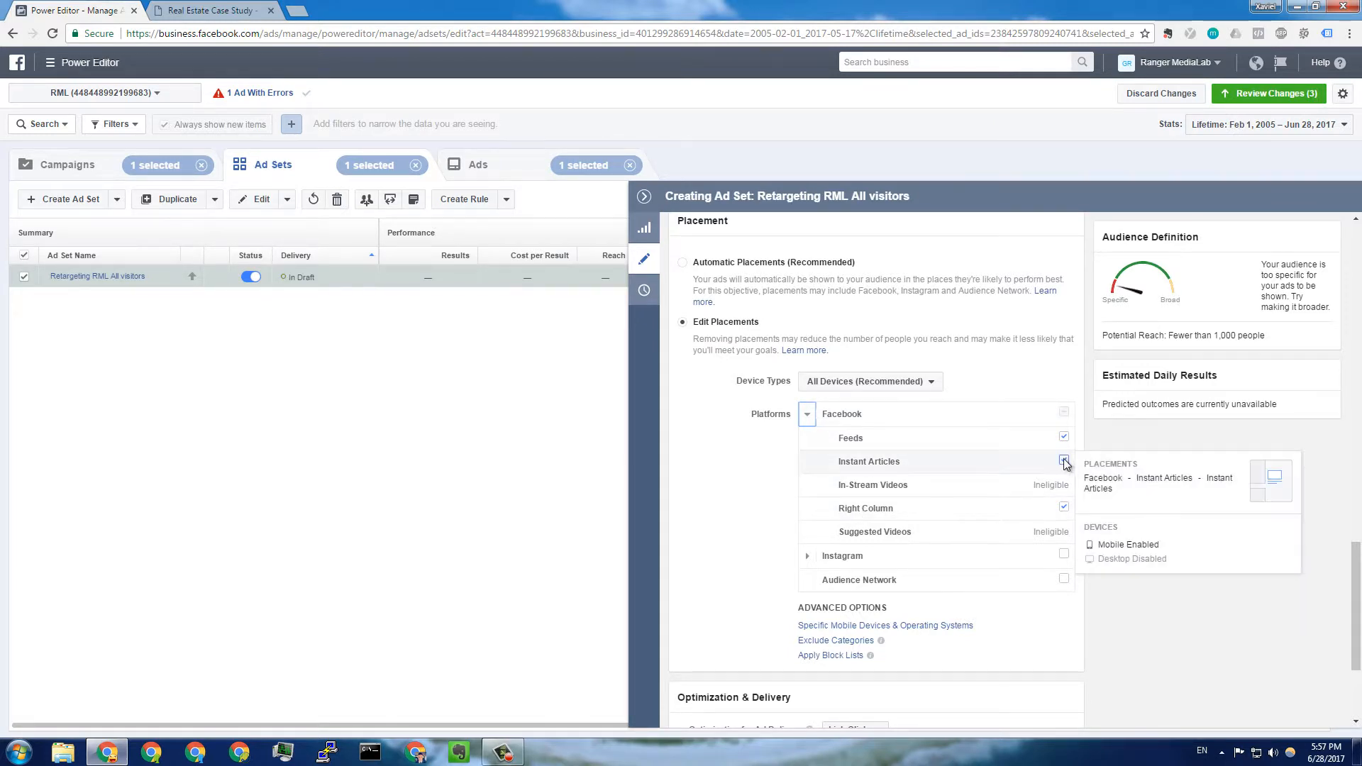
pyautogui.click(1064, 507)
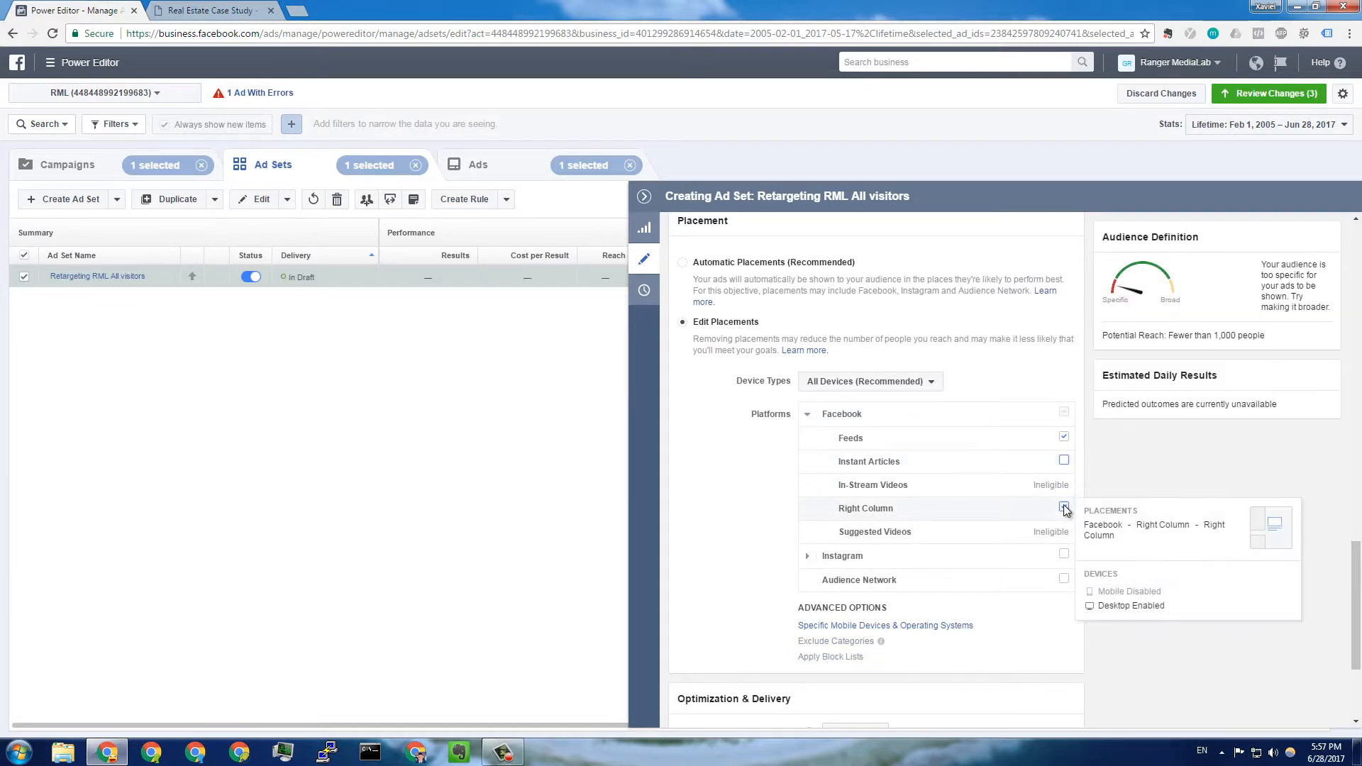
pyautogui.click(1065, 508)
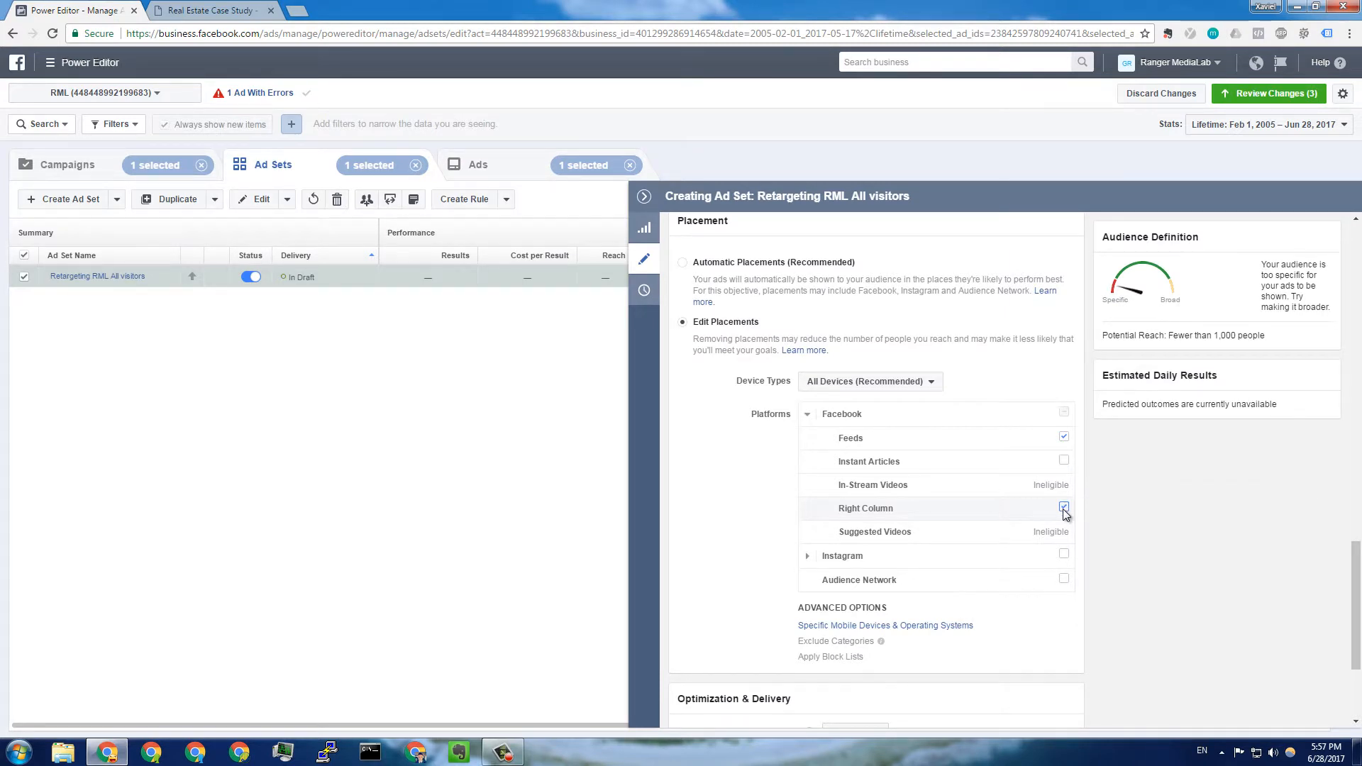
pyautogui.click(1064, 507)
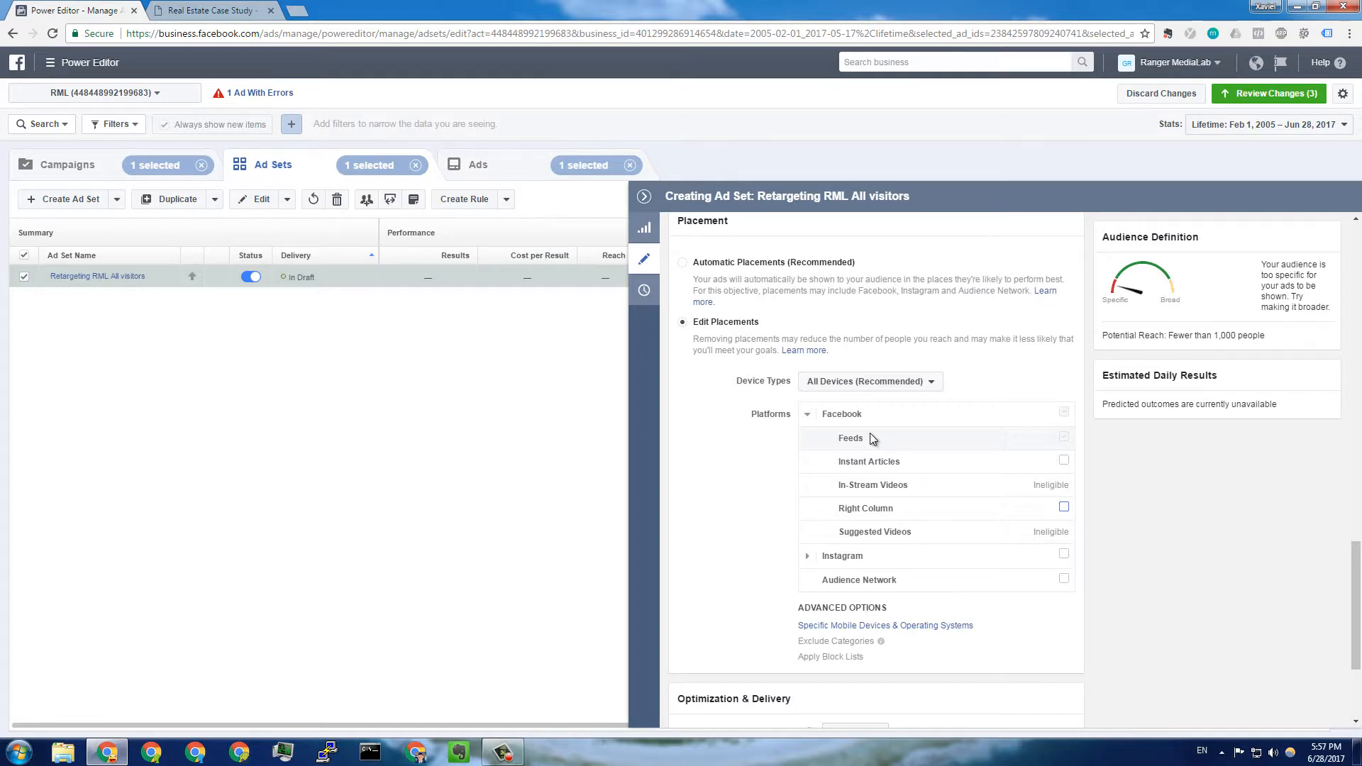
# Check the choices for ad delivery optimization, keep Link Clicks, and close the ad set editor
pyautogui.scroll(-3, 872, 438)
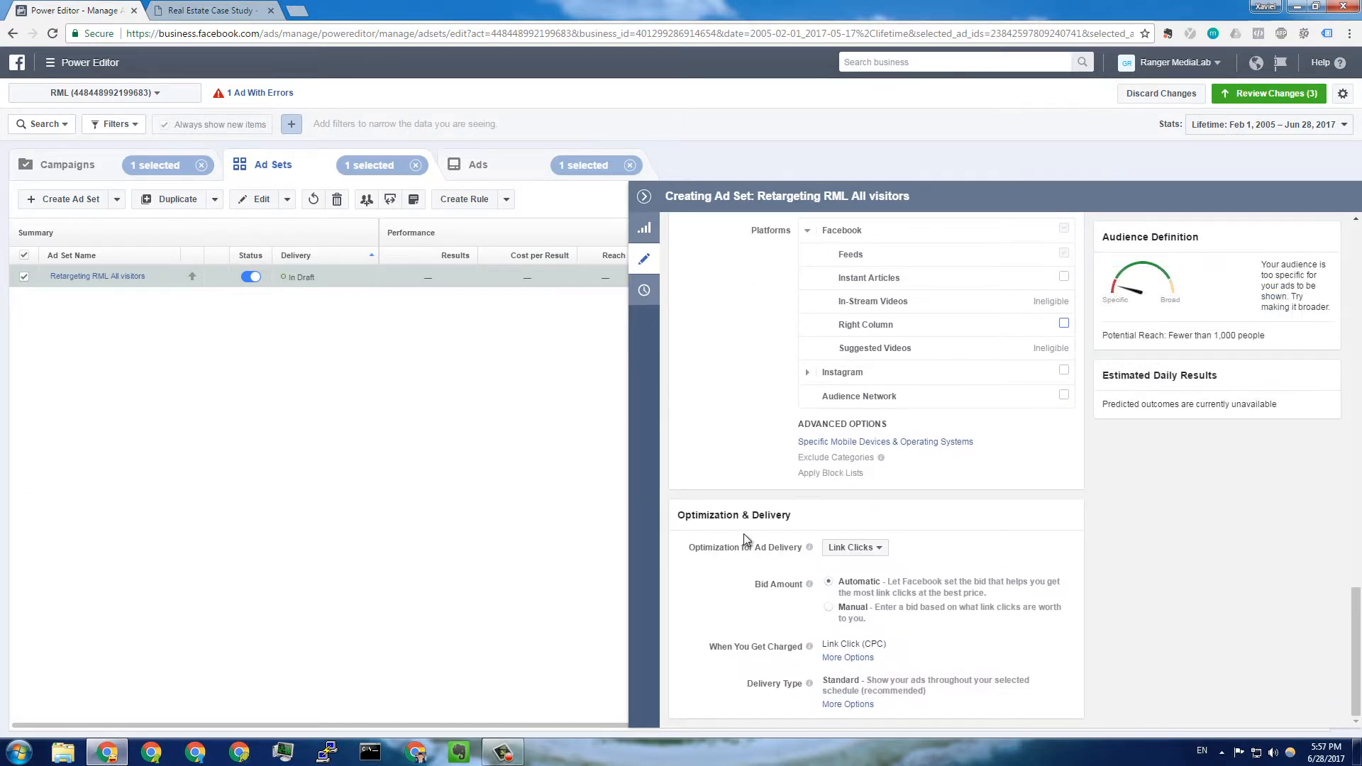
pyautogui.click(853, 554)
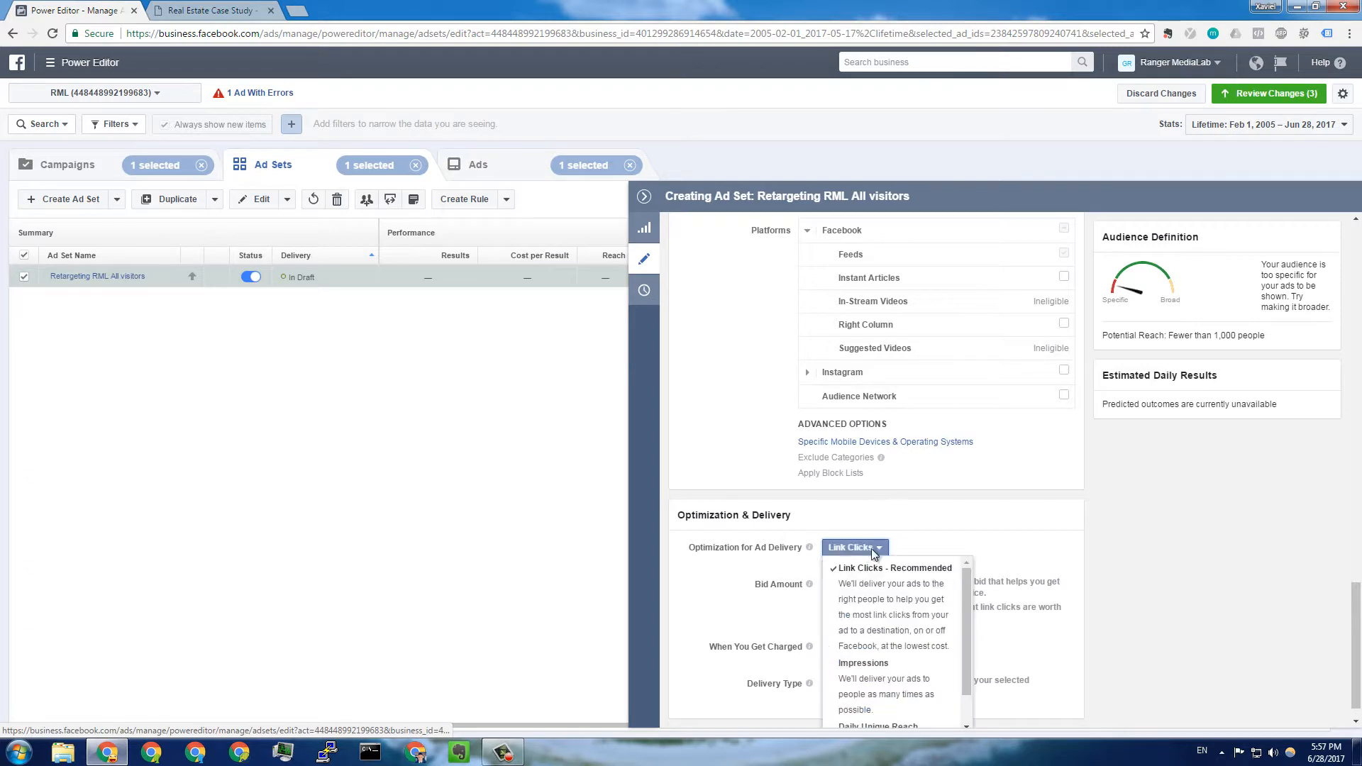
pyautogui.click(982, 534)
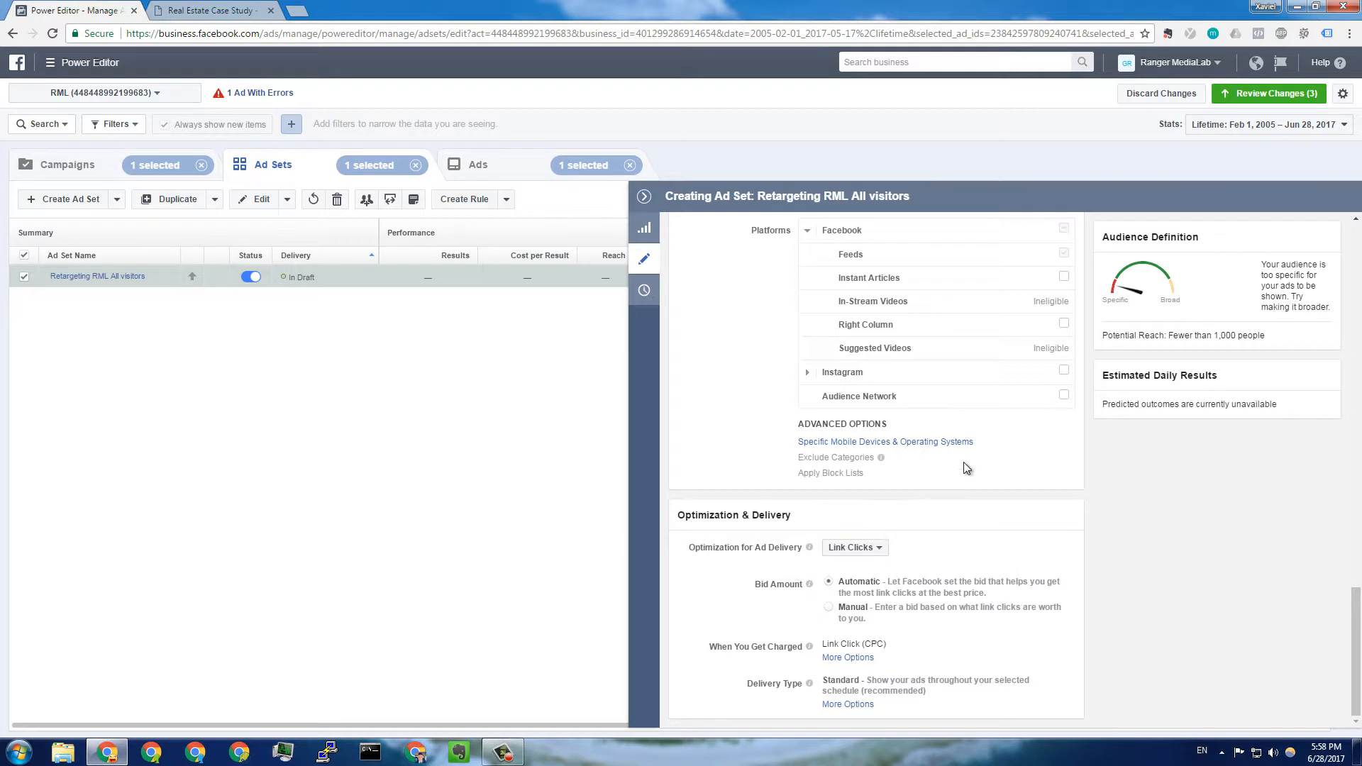
pyautogui.click(649, 201)
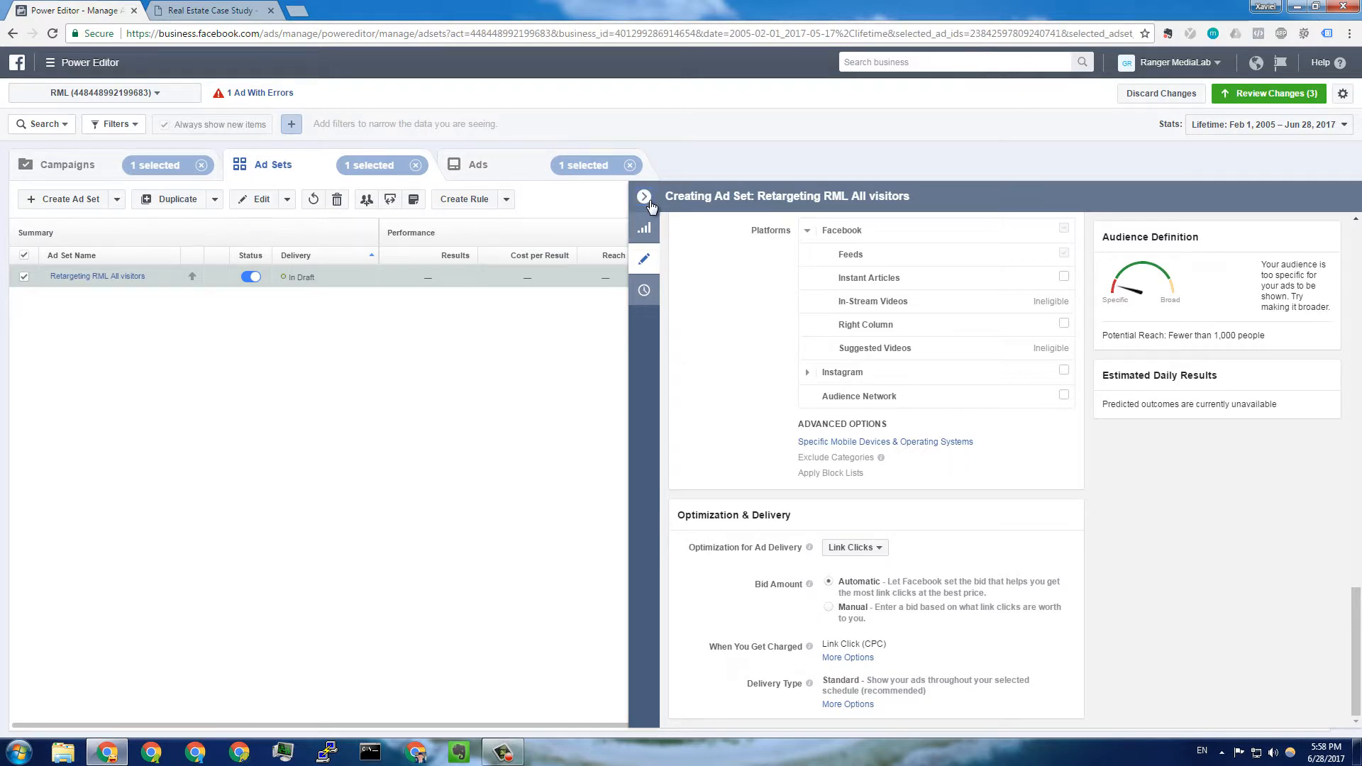
# Open the Case study ad for editing and set its Facebook Page to Ranger MediaLab
pyautogui.click(478, 171)
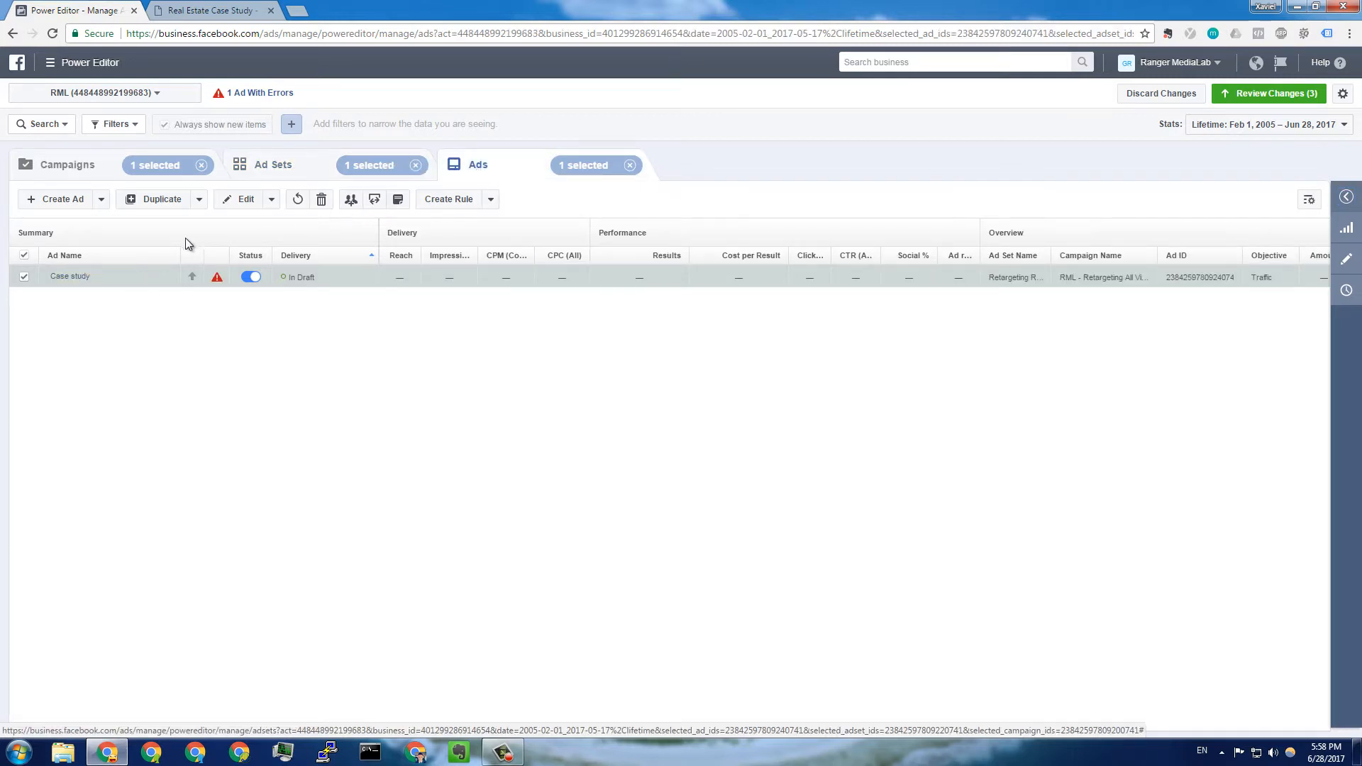
pyautogui.click(1346, 259)
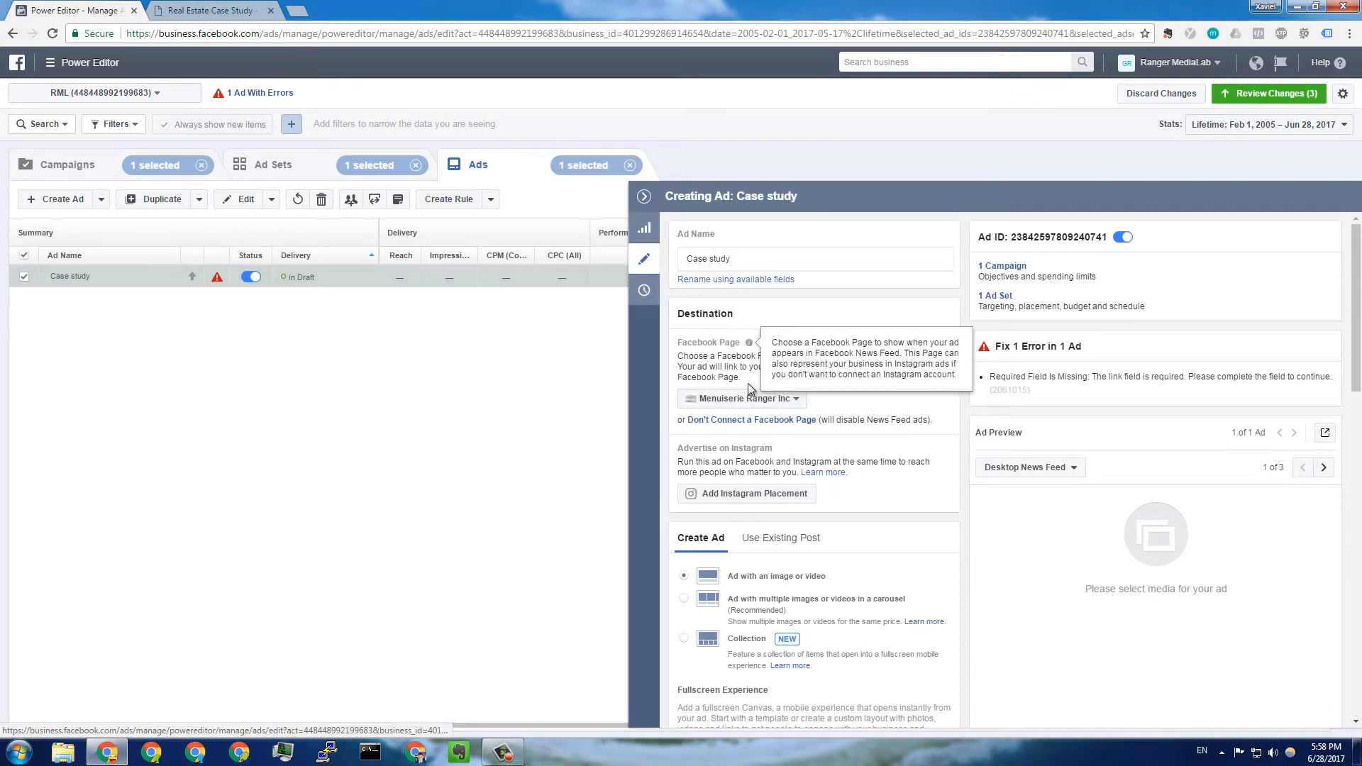
pyautogui.click(766, 398)
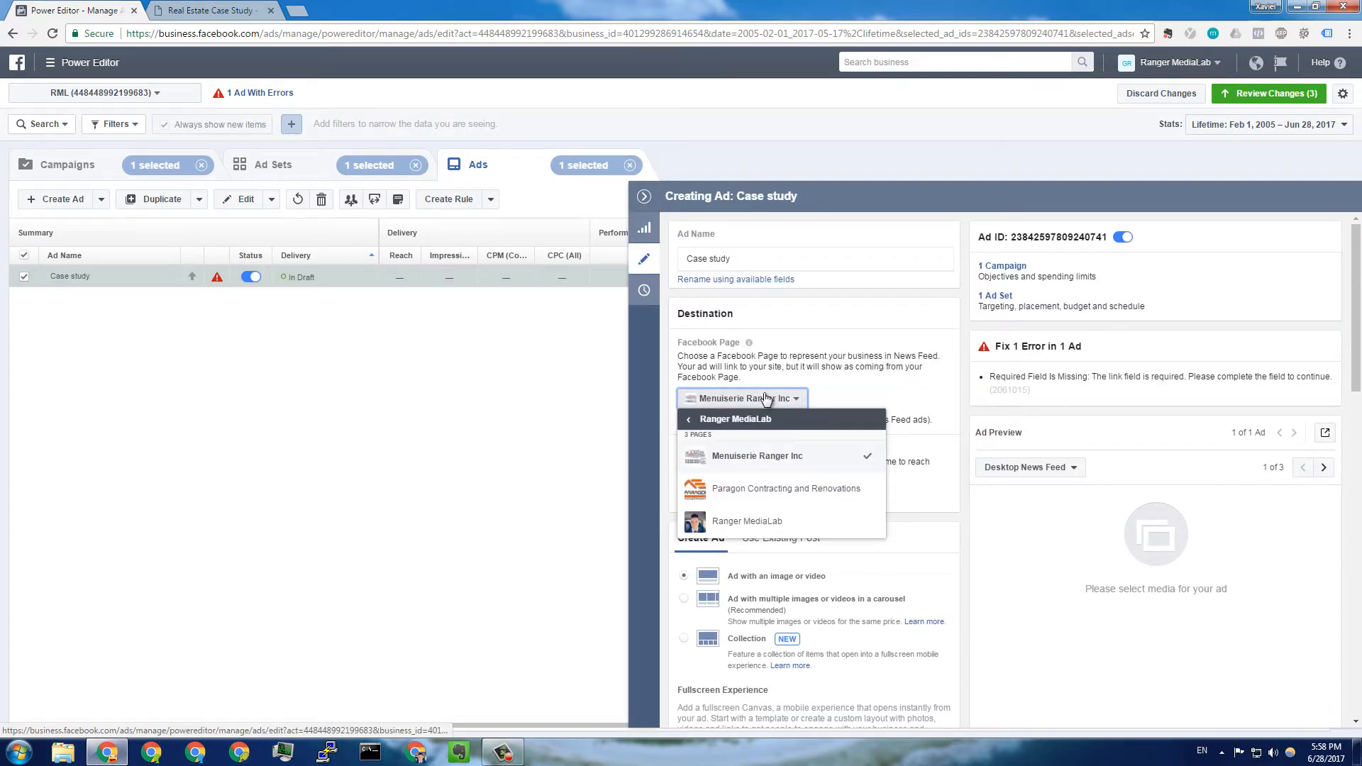
pyautogui.click(738, 521)
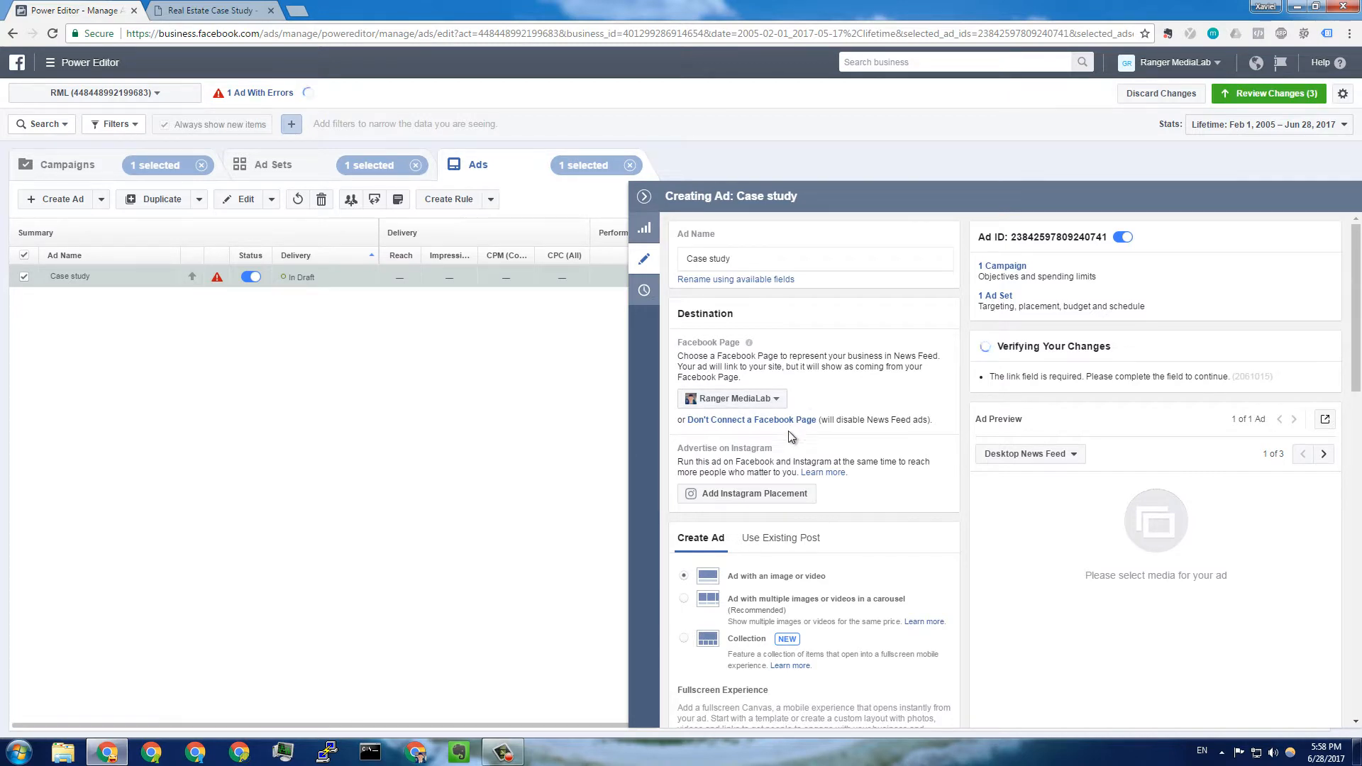
# Use the existing page post about the $800,000 home case study as the ad, and review its preview and tracking settings
pyautogui.scroll(-3, 860, 470)
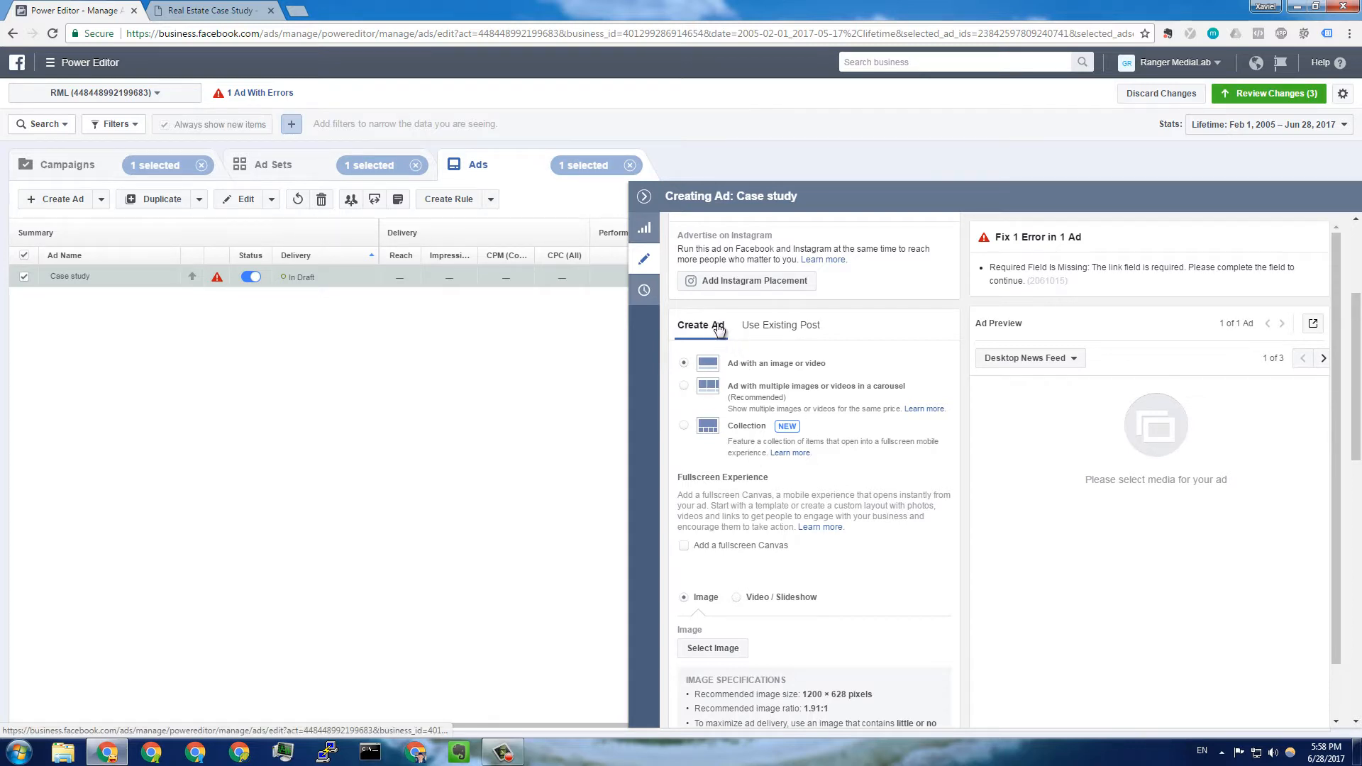
pyautogui.click(781, 327)
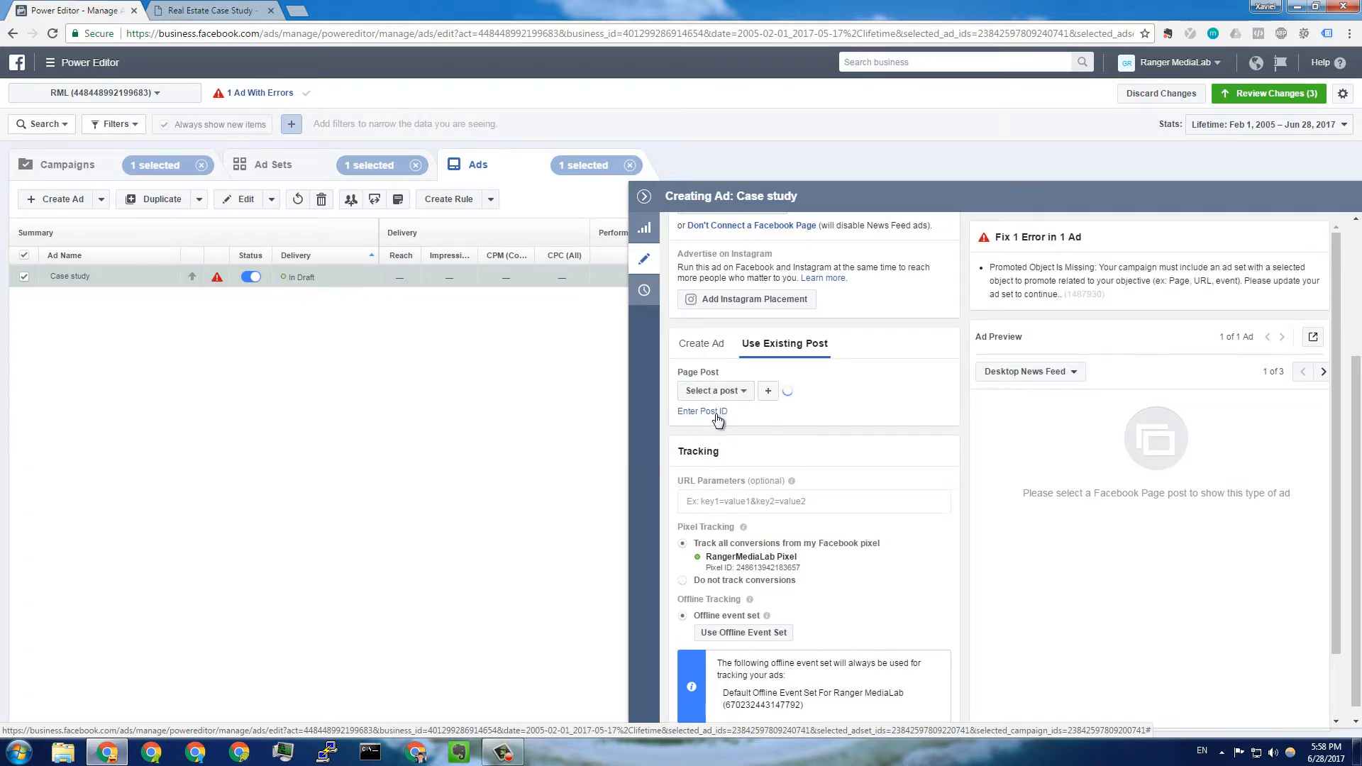
pyautogui.click(738, 398)
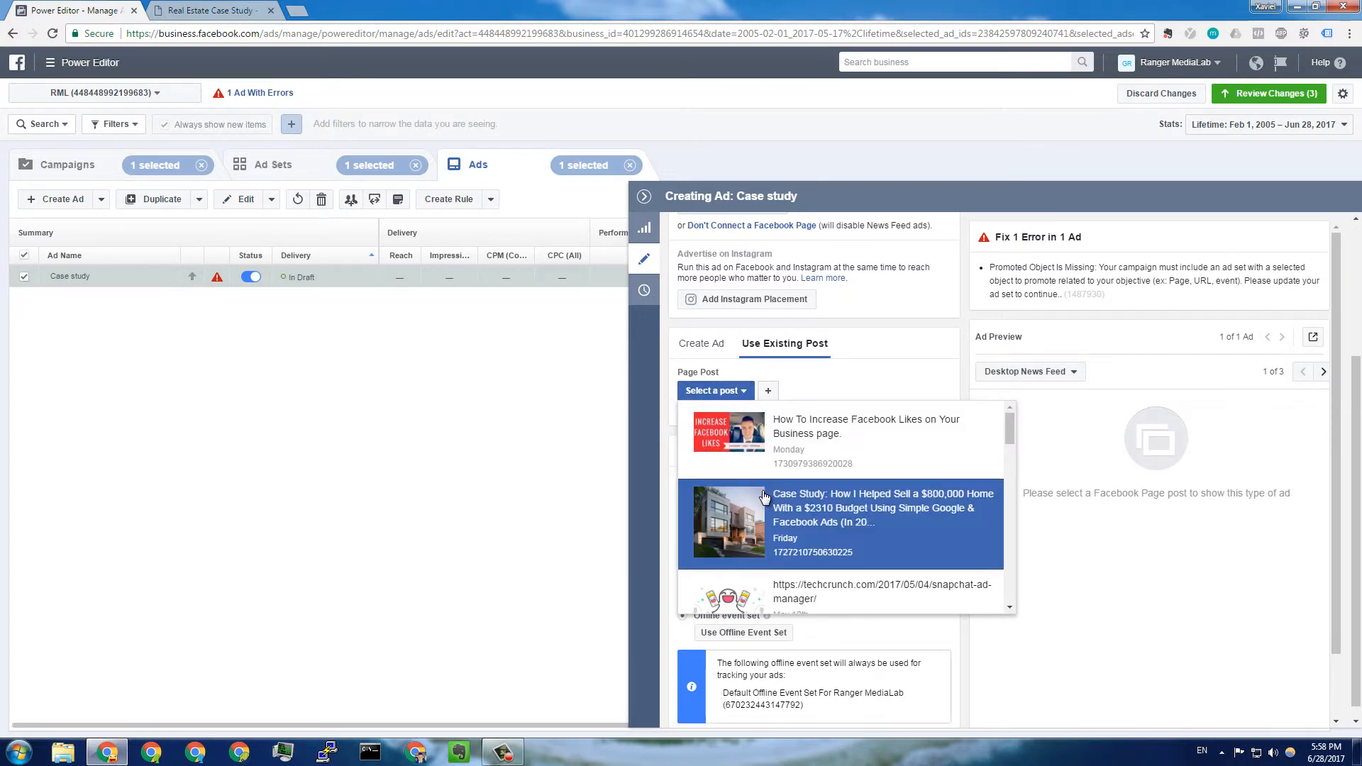
pyautogui.click(807, 509)
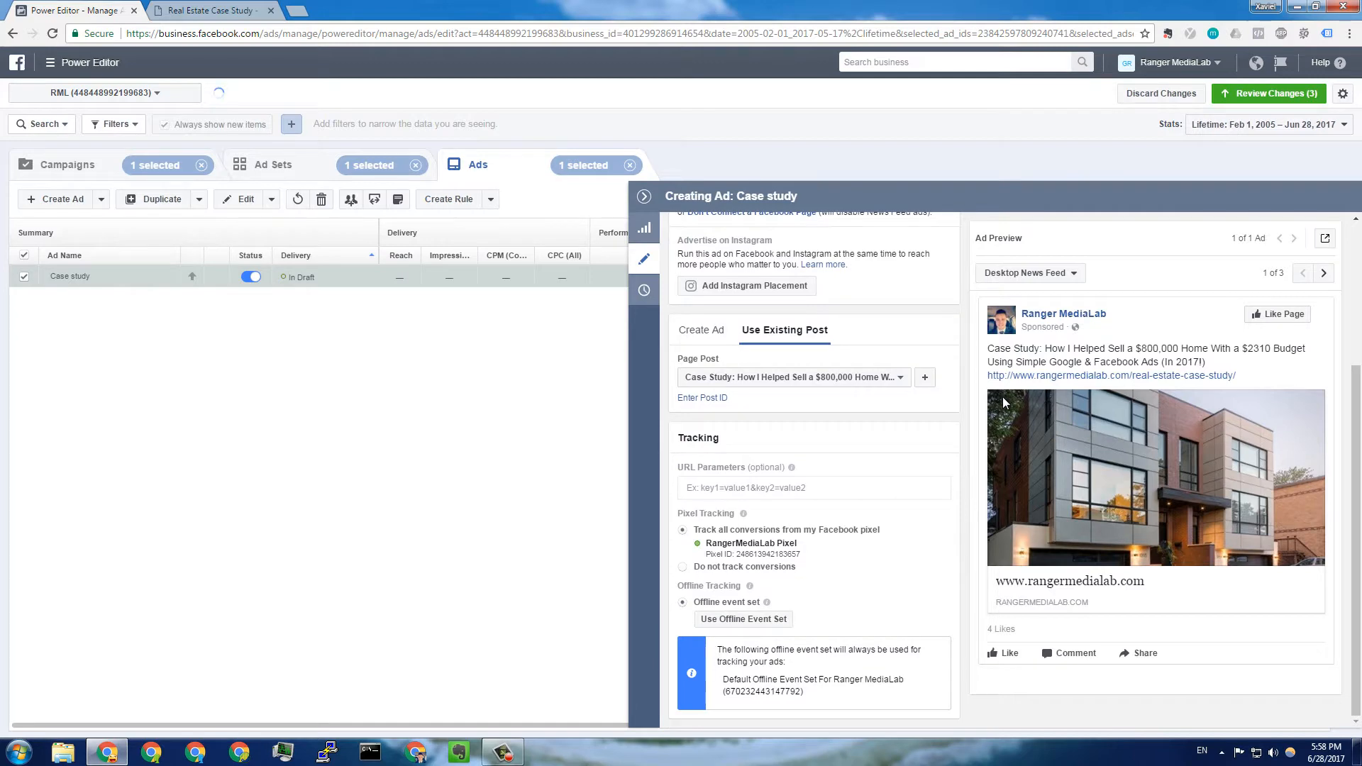
pyautogui.scroll(3, 1002, 398)
pyautogui.scroll(-4, 915, 379)
pyautogui.scroll(4, 851, 376)
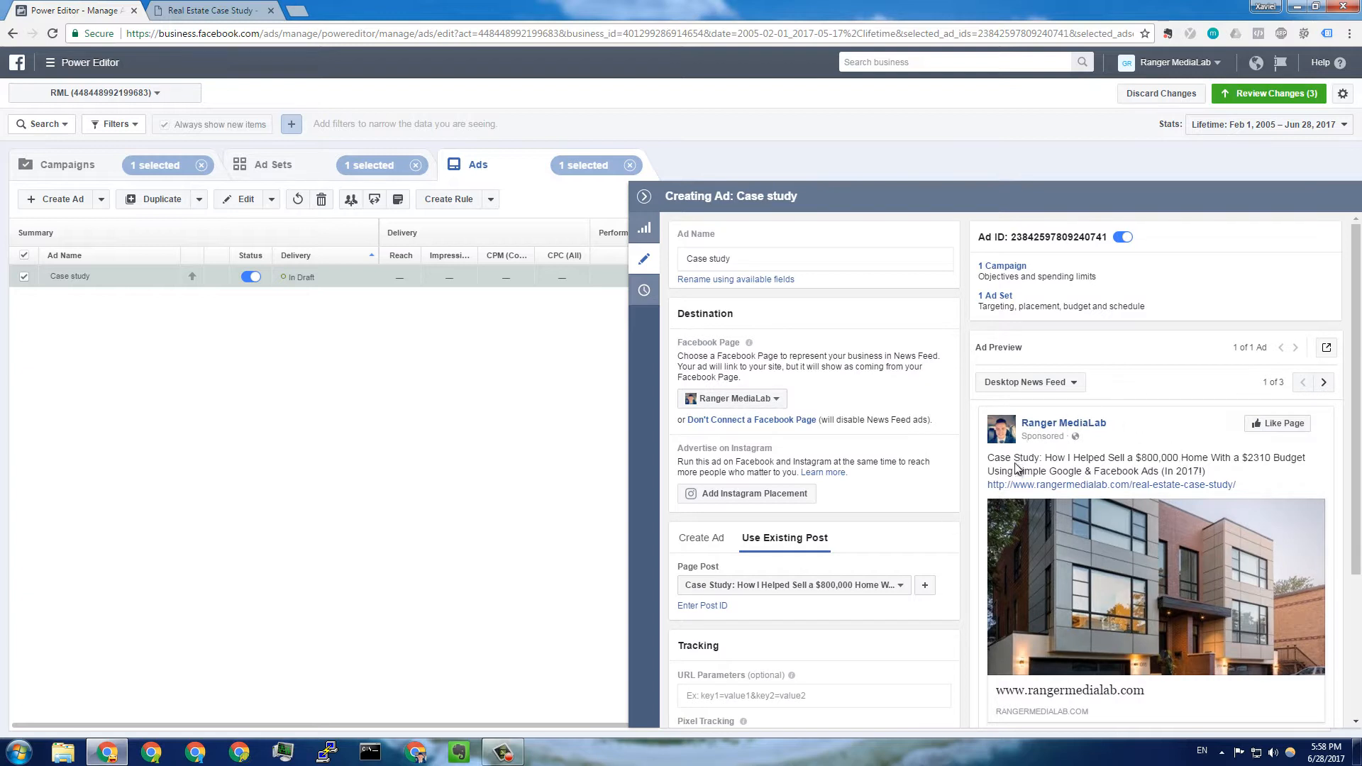
pyautogui.scroll(-3, 963, 367)
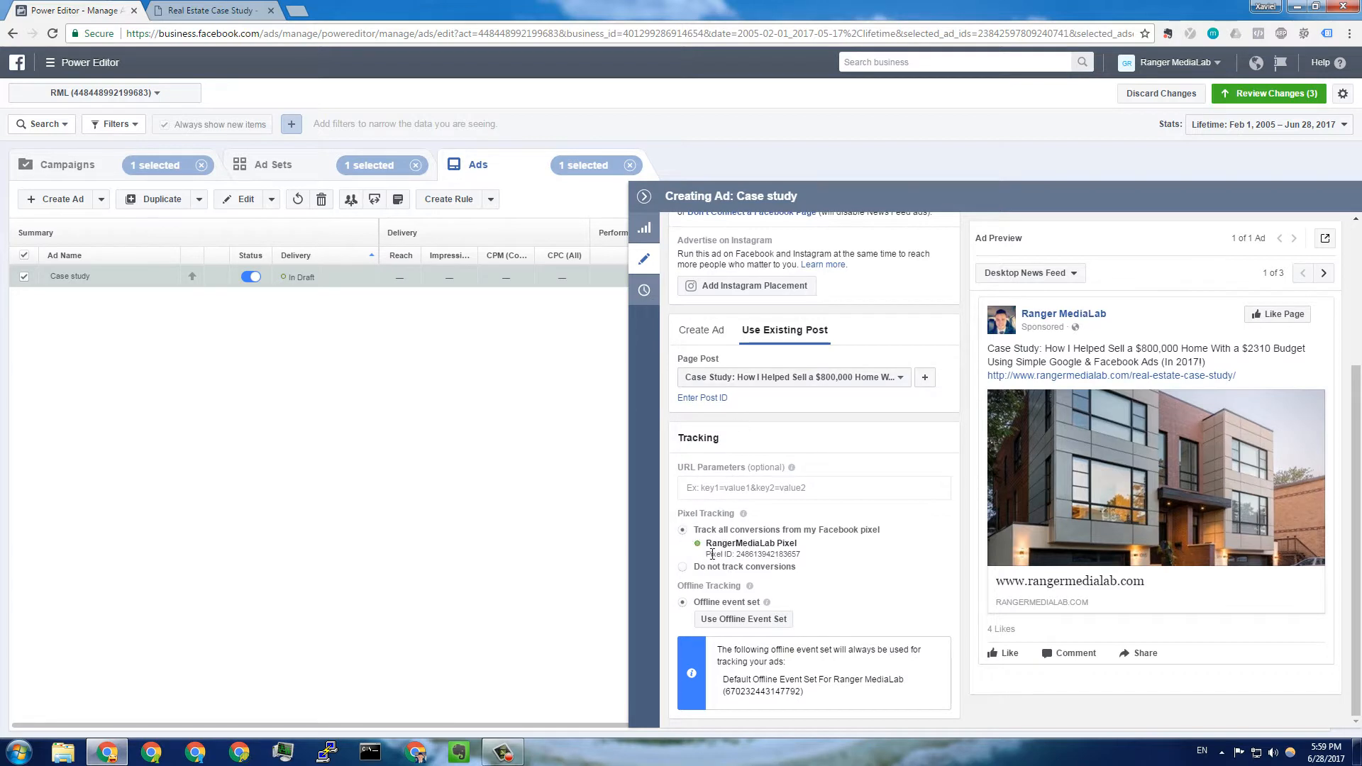
# Recheck the Case study ad's settings and compare its Desktop News Feed, Mobile News Feed and Feature Phone previews
pyautogui.scroll(3, 760, 543)
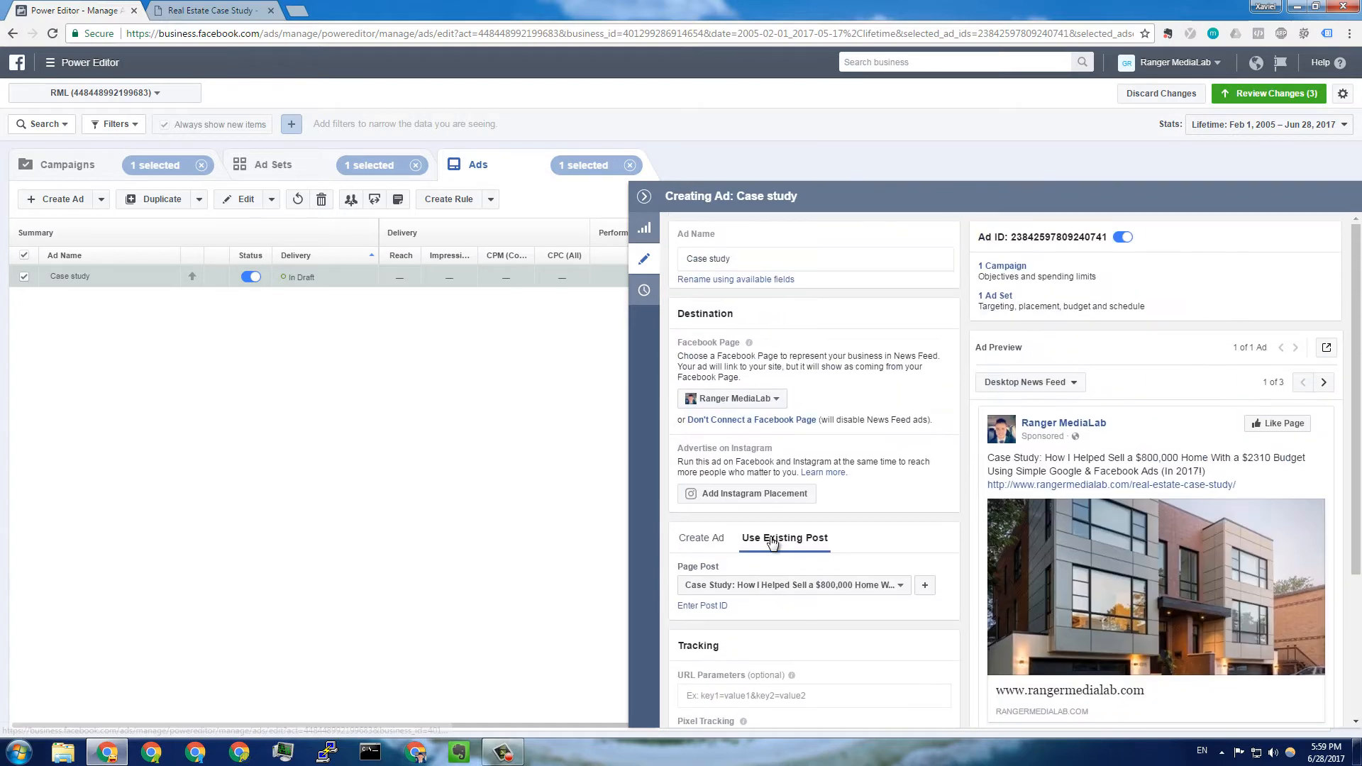
pyautogui.scroll(-3, 835, 462)
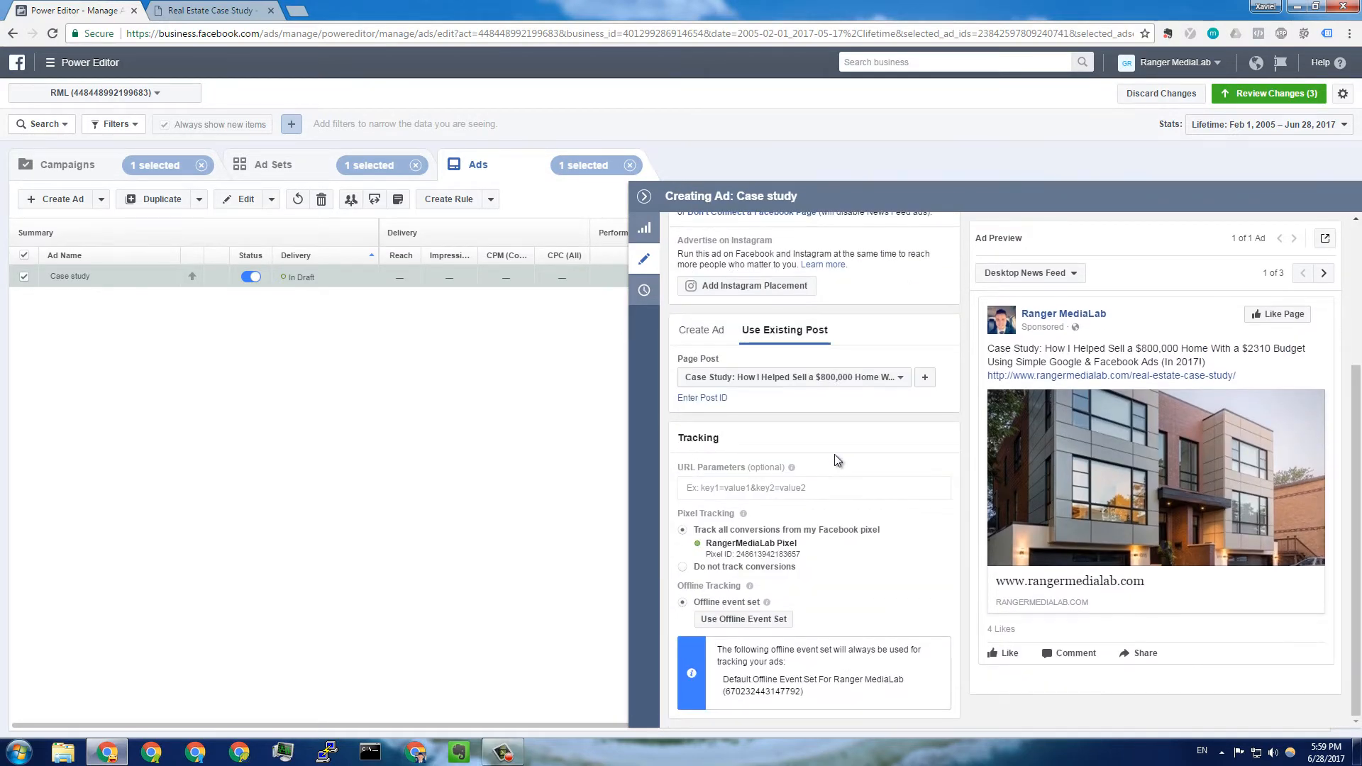
pyautogui.scroll(1, 834, 462)
pyautogui.click(1324, 274)
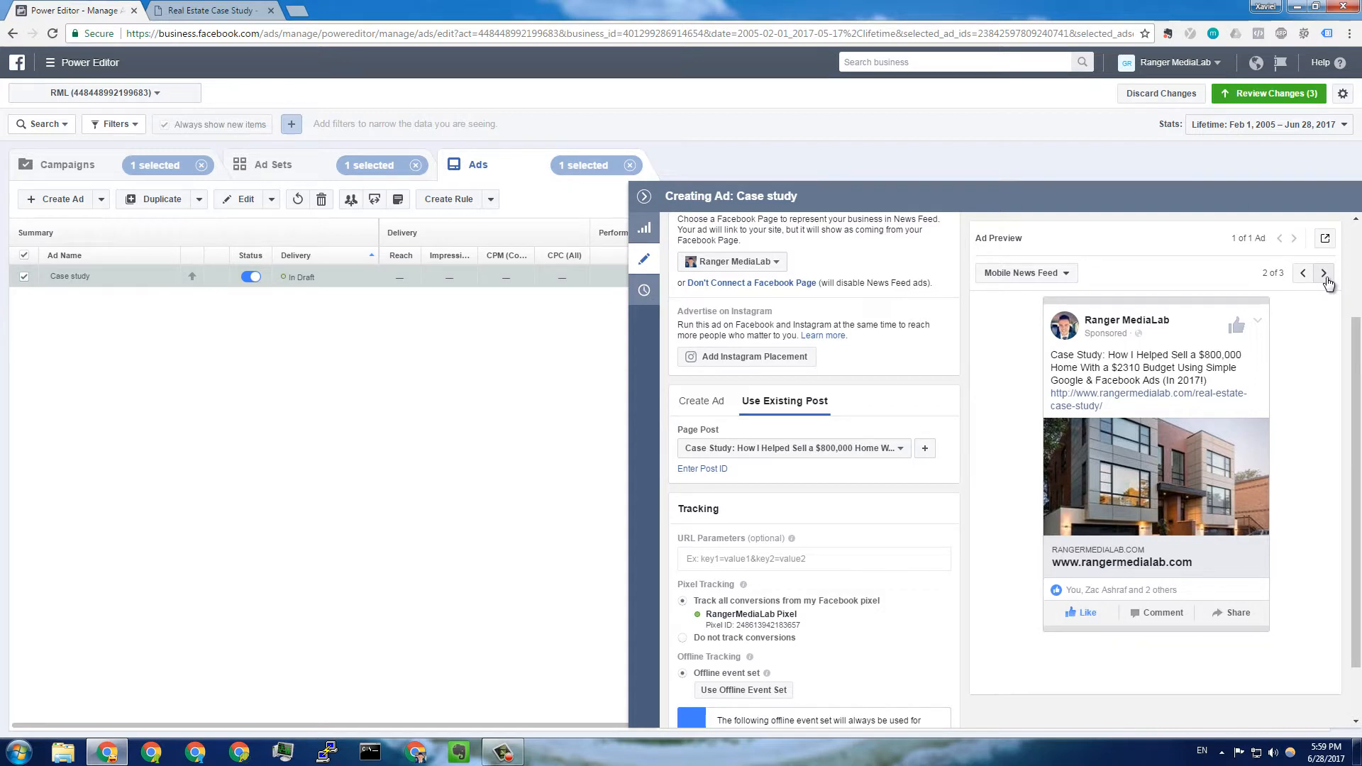
pyautogui.click(1325, 275)
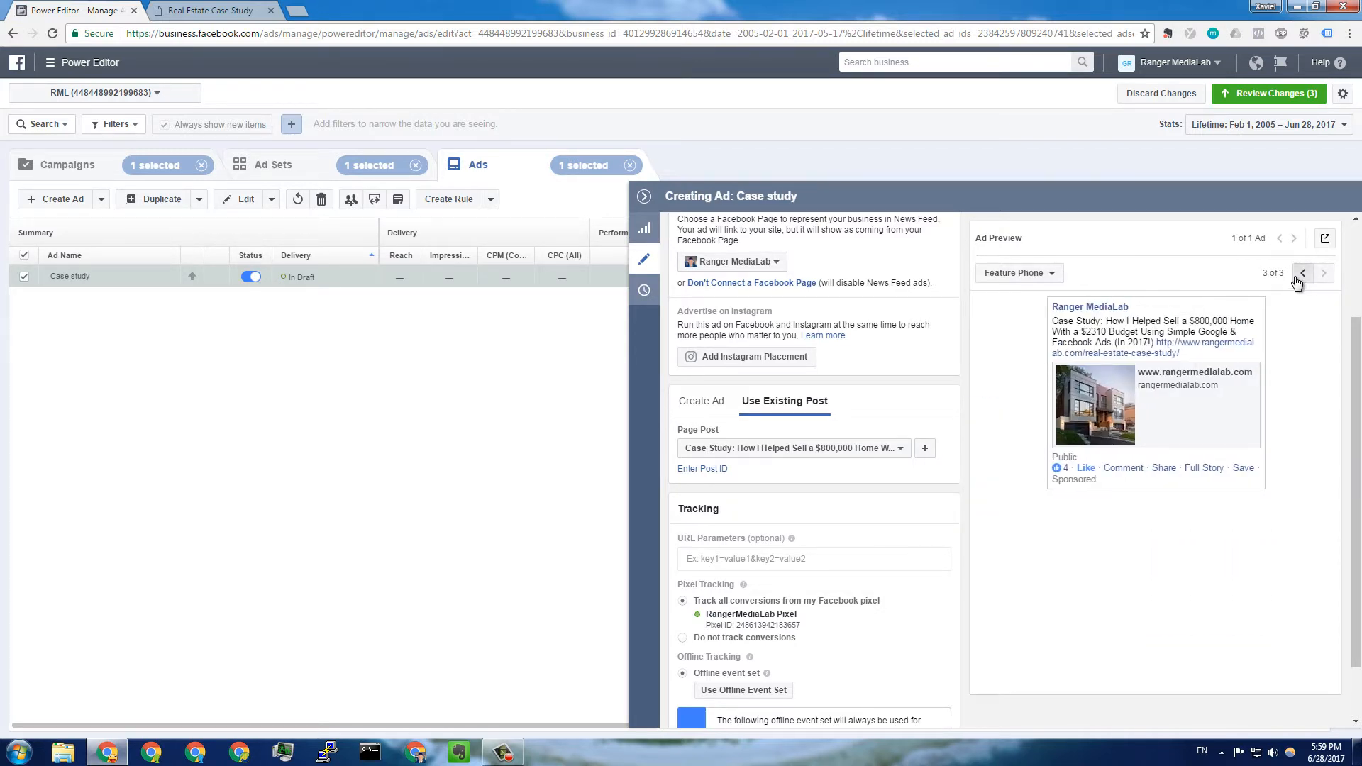
pyautogui.click(1301, 275)
pyautogui.click(1301, 275)
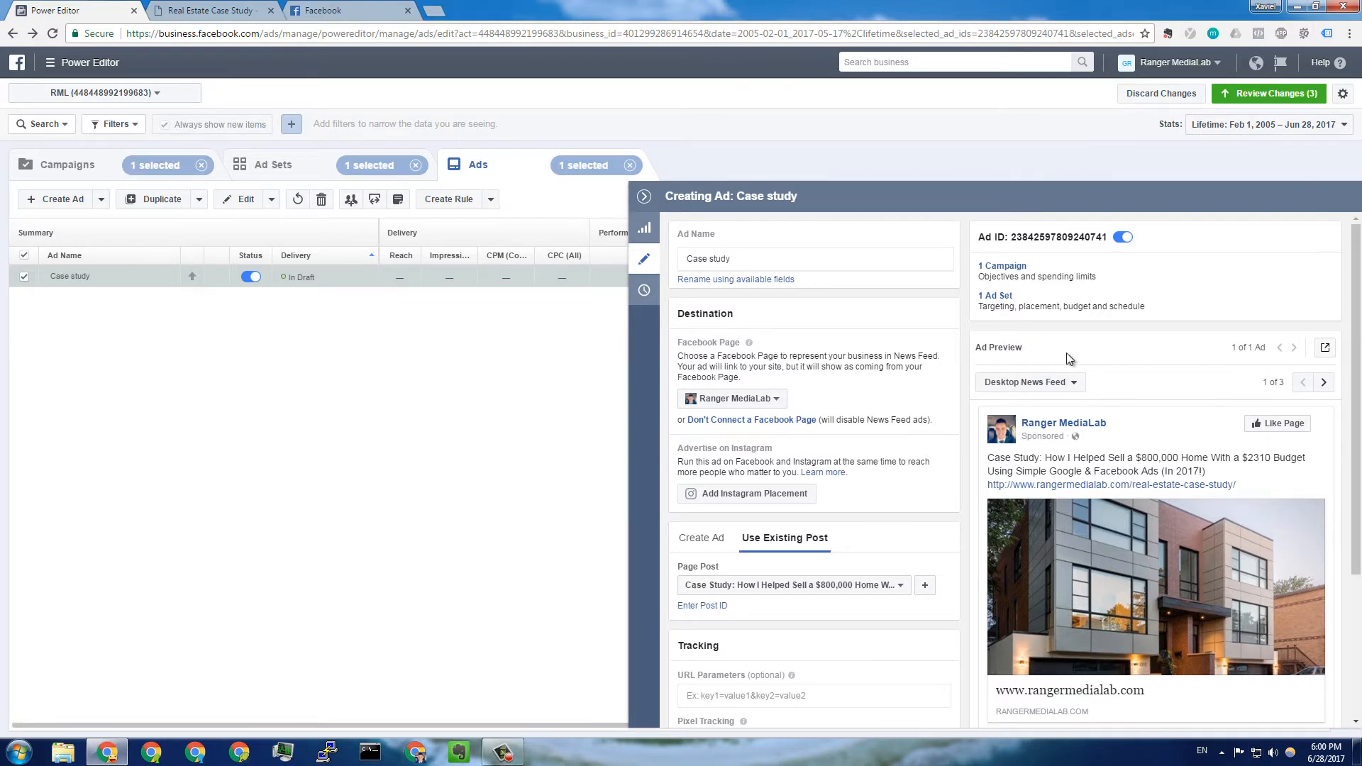
# Close the ad editor, then review and apply the pending changes for the new campaign, ad set and ad
pyautogui.click(643, 197)
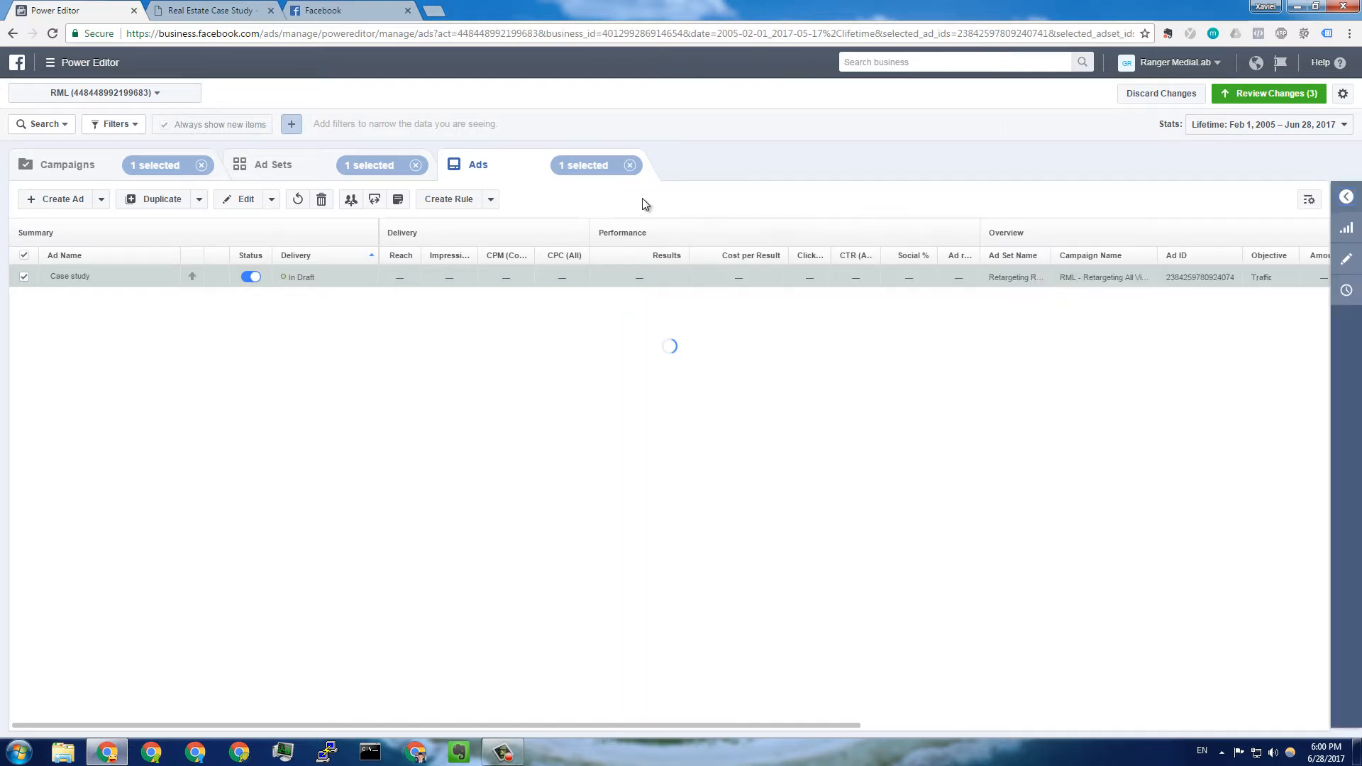
pyautogui.click(1286, 97)
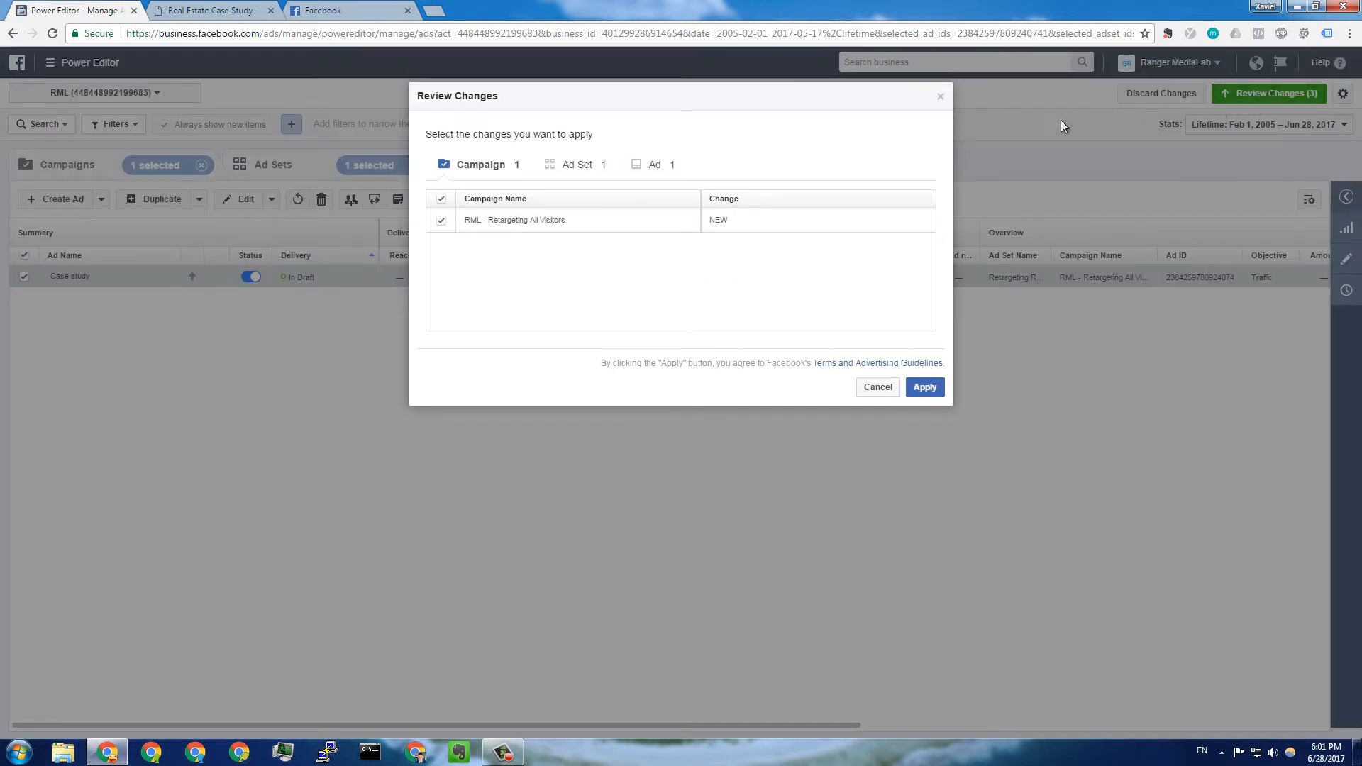
pyautogui.click(926, 387)
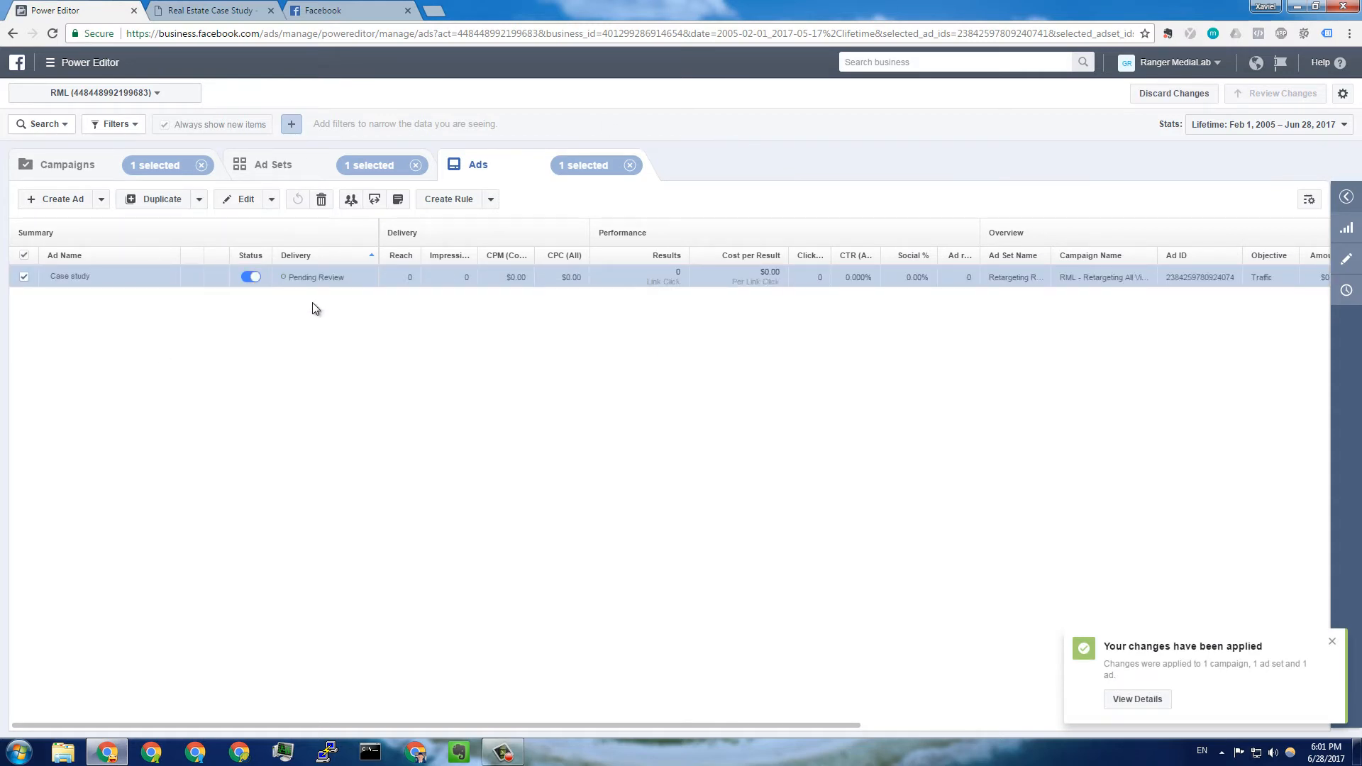
# Check the delivery status of the retargeting campaign, its ad set and the Case study ad
pyautogui.click(293, 163)
pyautogui.click(104, 170)
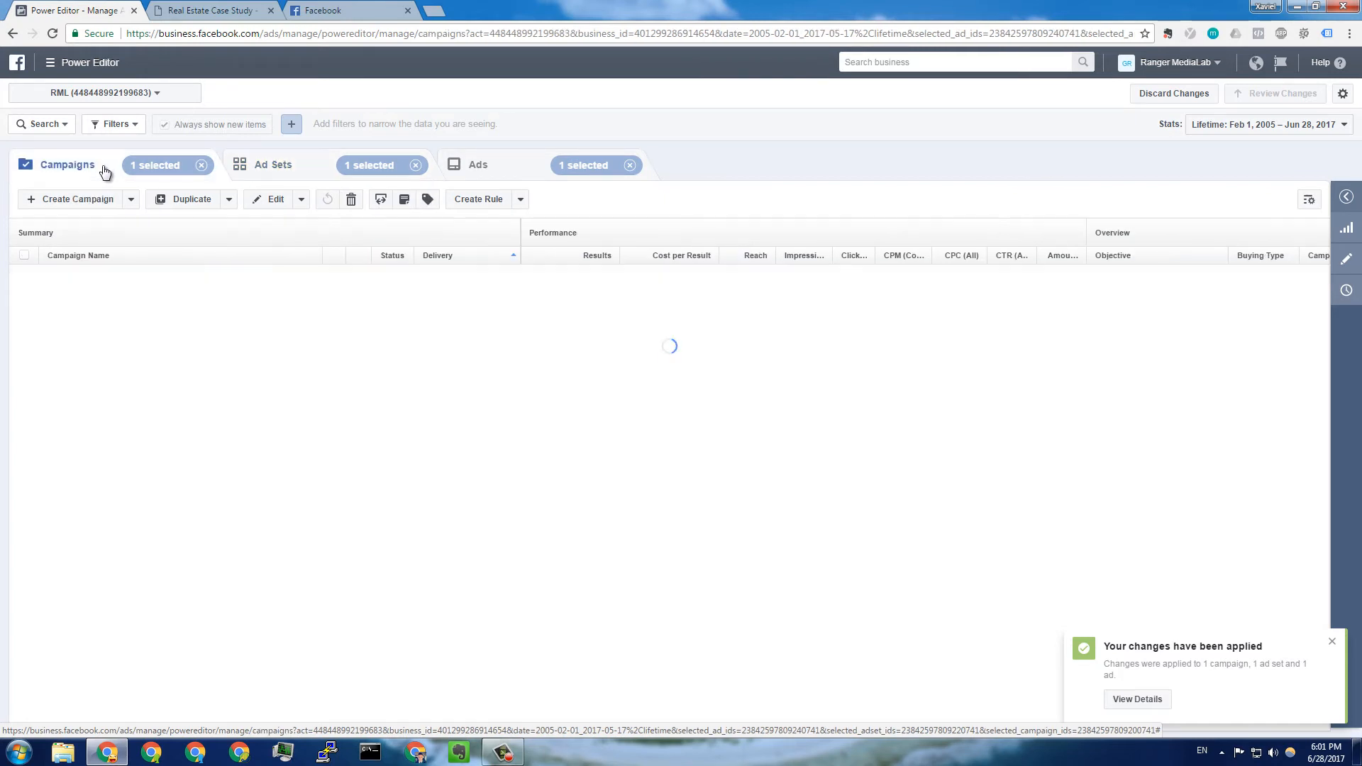
pyautogui.click(261, 166)
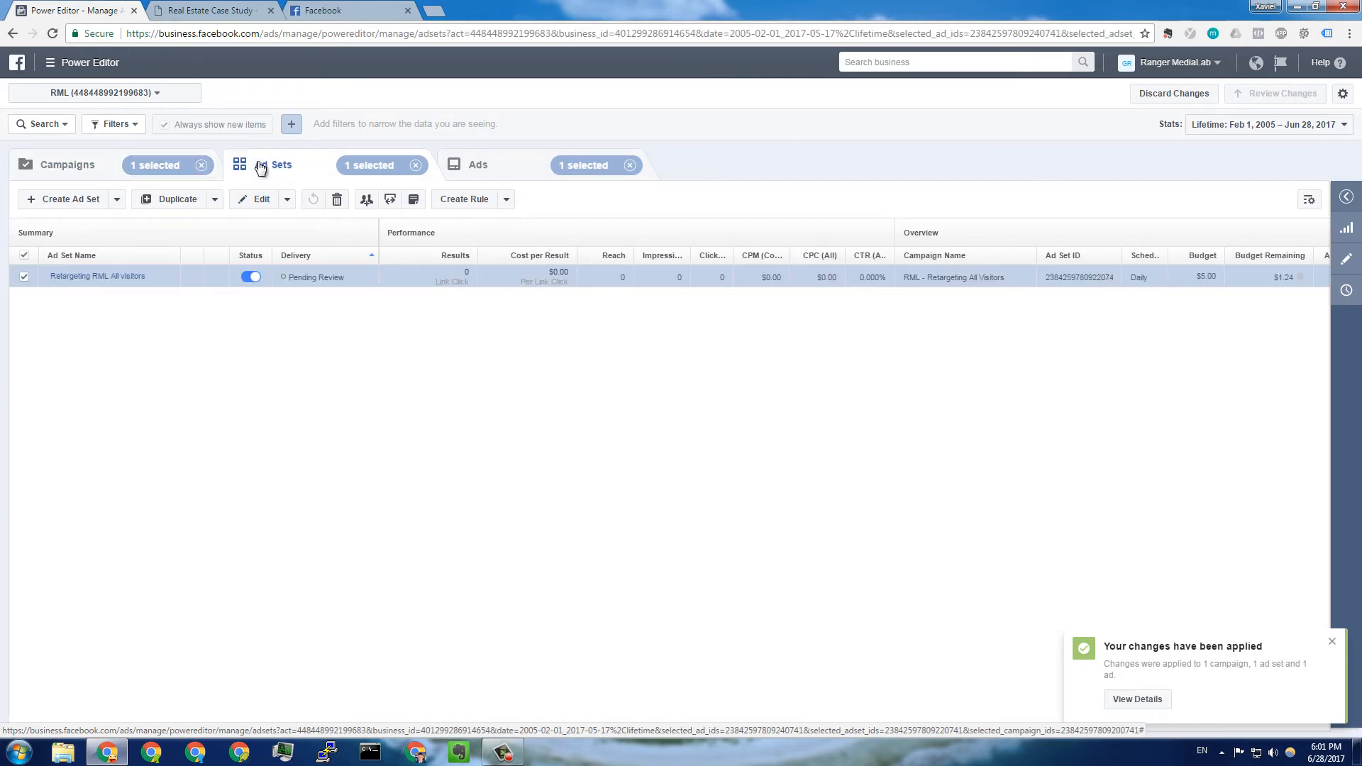
pyautogui.click(24, 276)
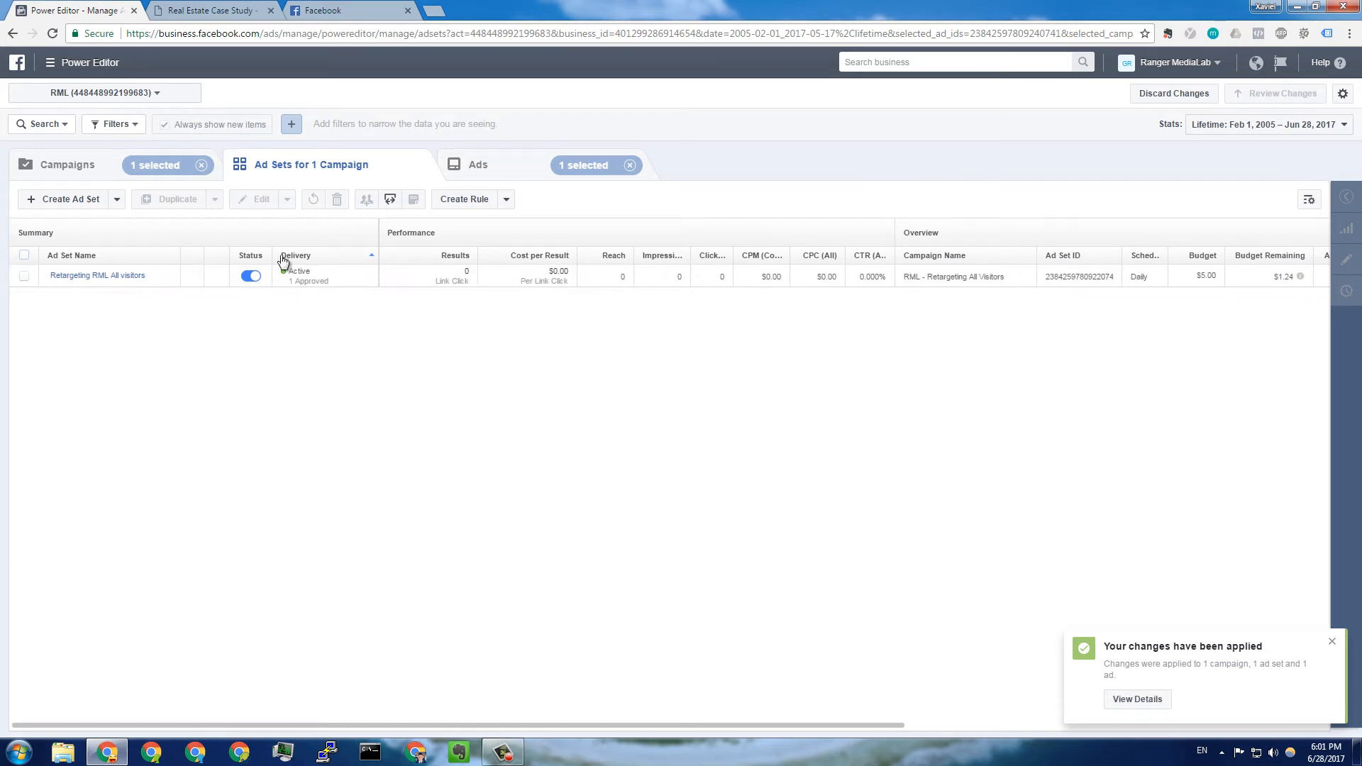
pyautogui.click(515, 165)
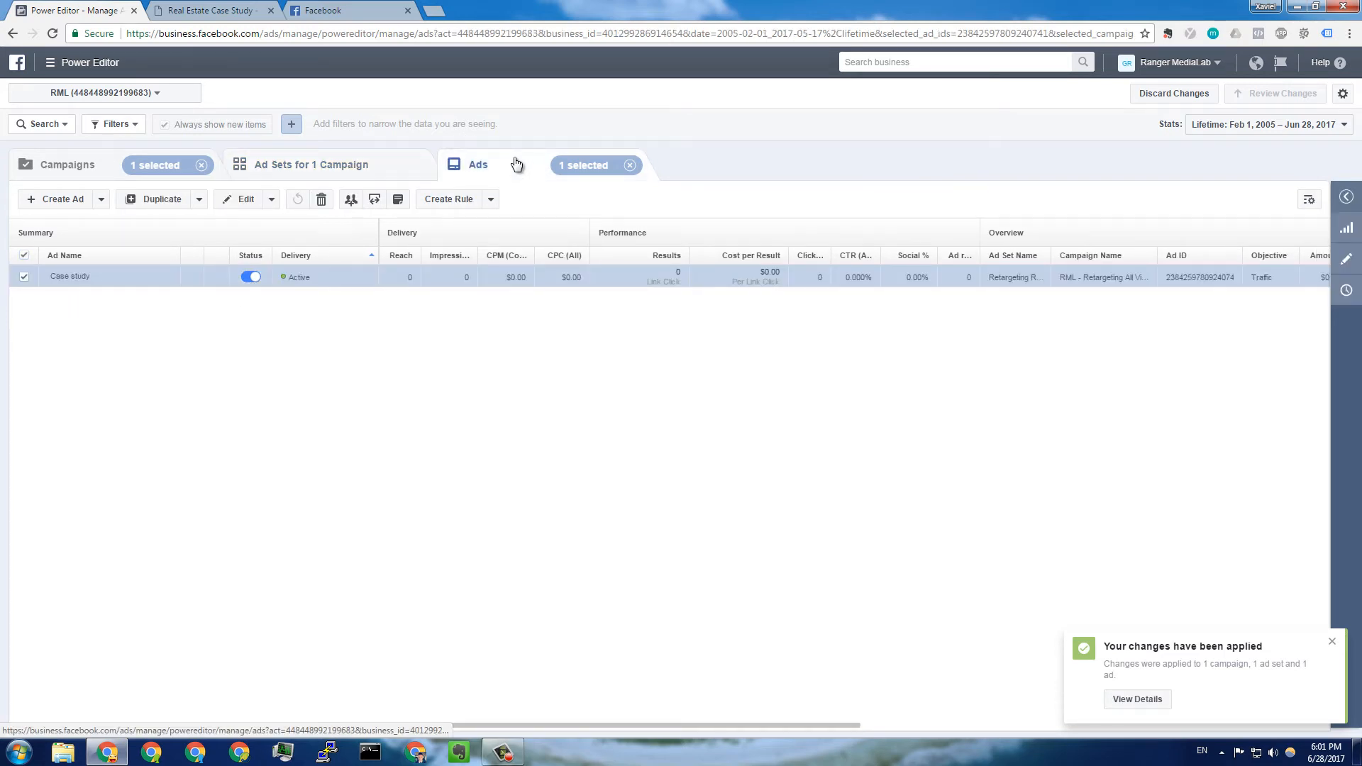
pyautogui.click(193, 14)
pyautogui.moveTo(198, 33); pyautogui.dragTo(304, 33)
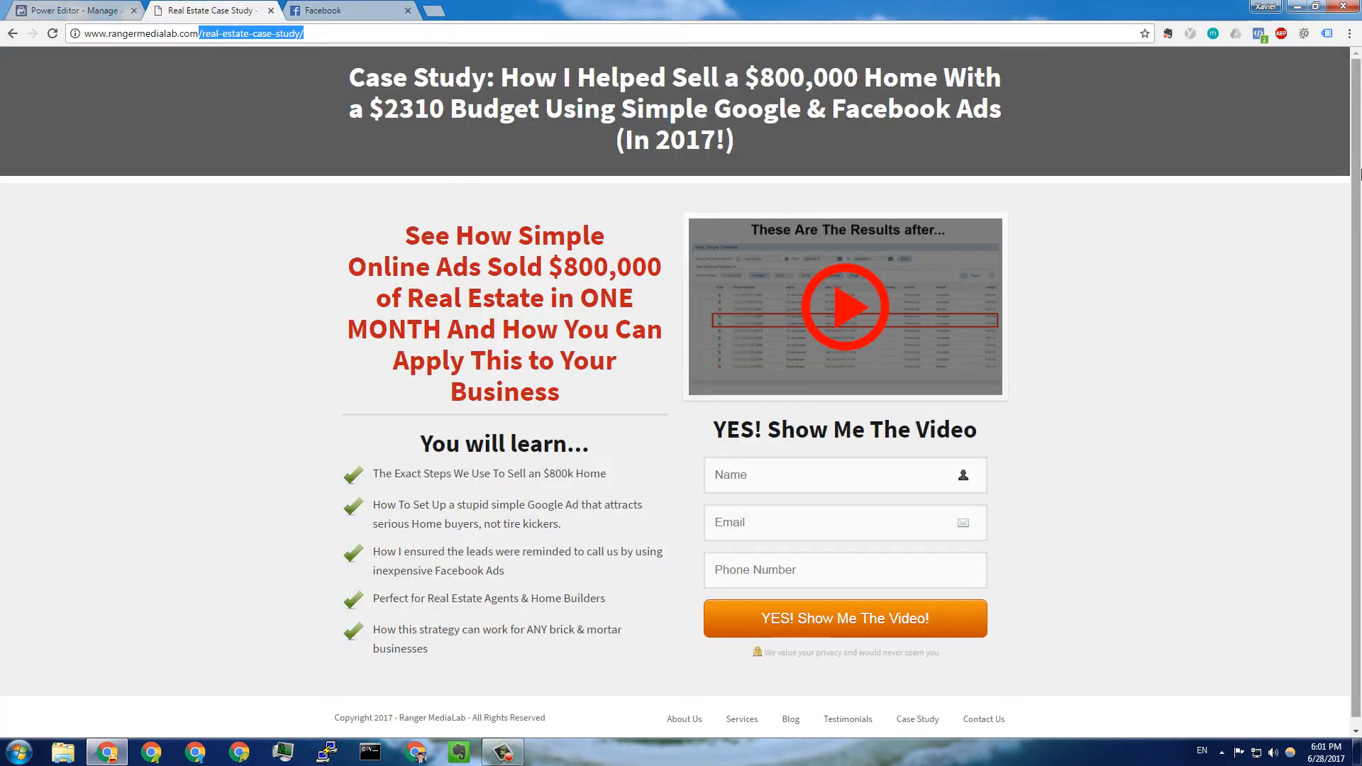
pyautogui.press('BackSpace')
pyautogui.press('Return')
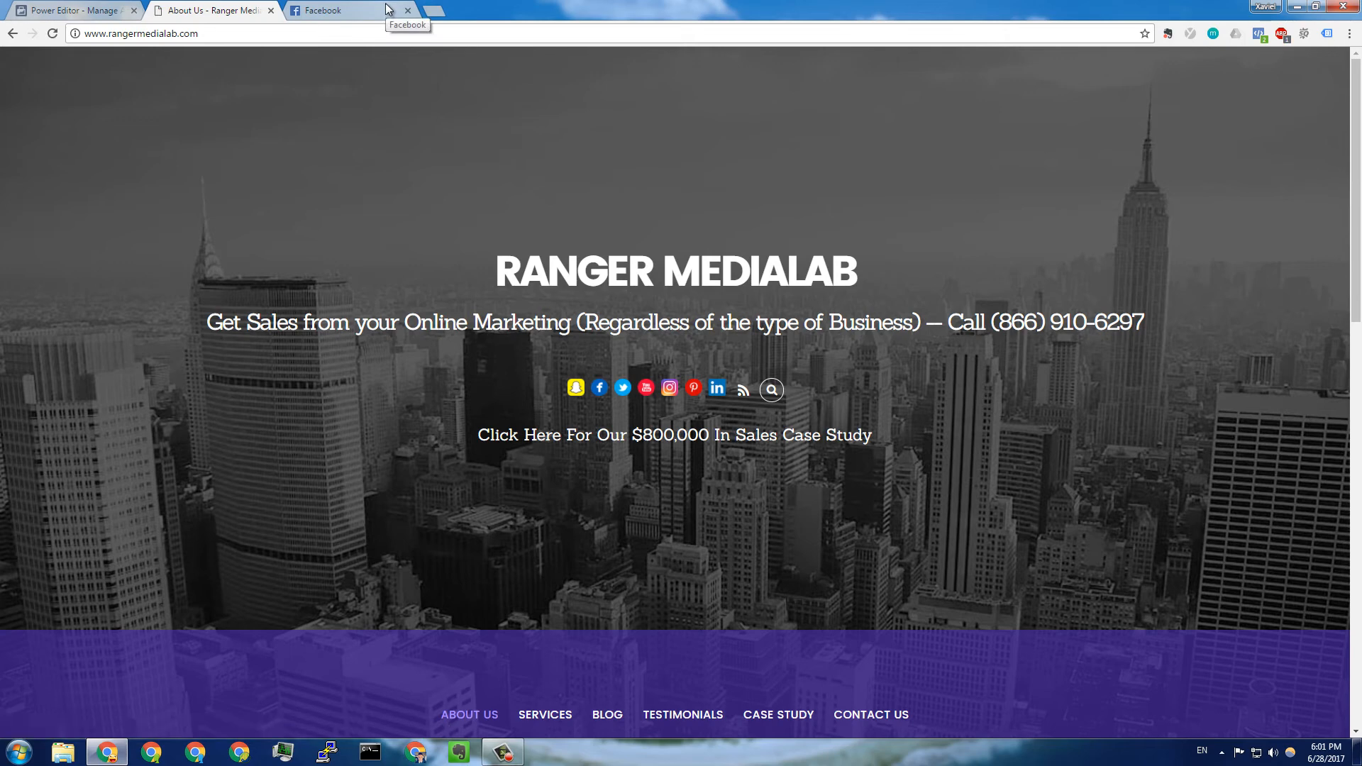
# Look through the sponsored posts in the personal Facebook news feed for the retargeting ad, and return to Power Editor
pyautogui.click(390, 11)
pyautogui.click(785, 68)
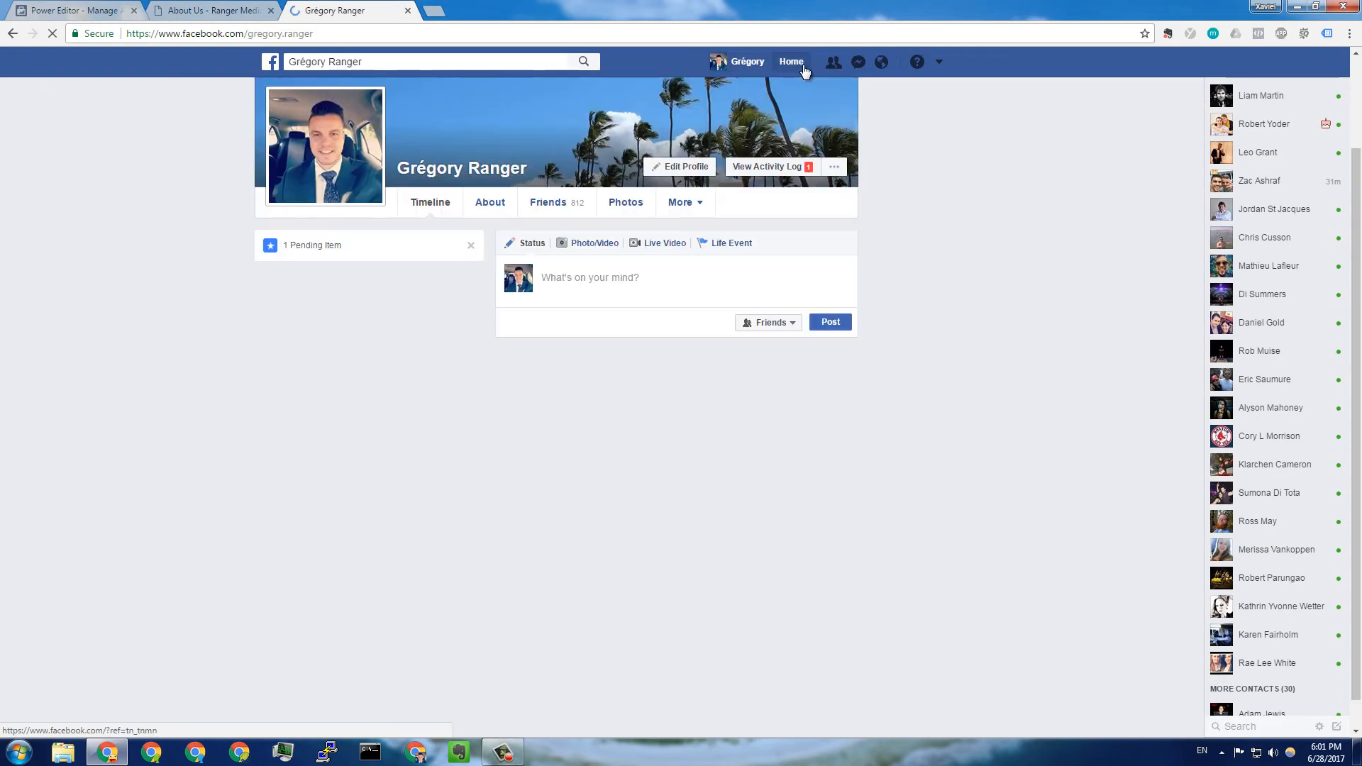
pyautogui.click(810, 71)
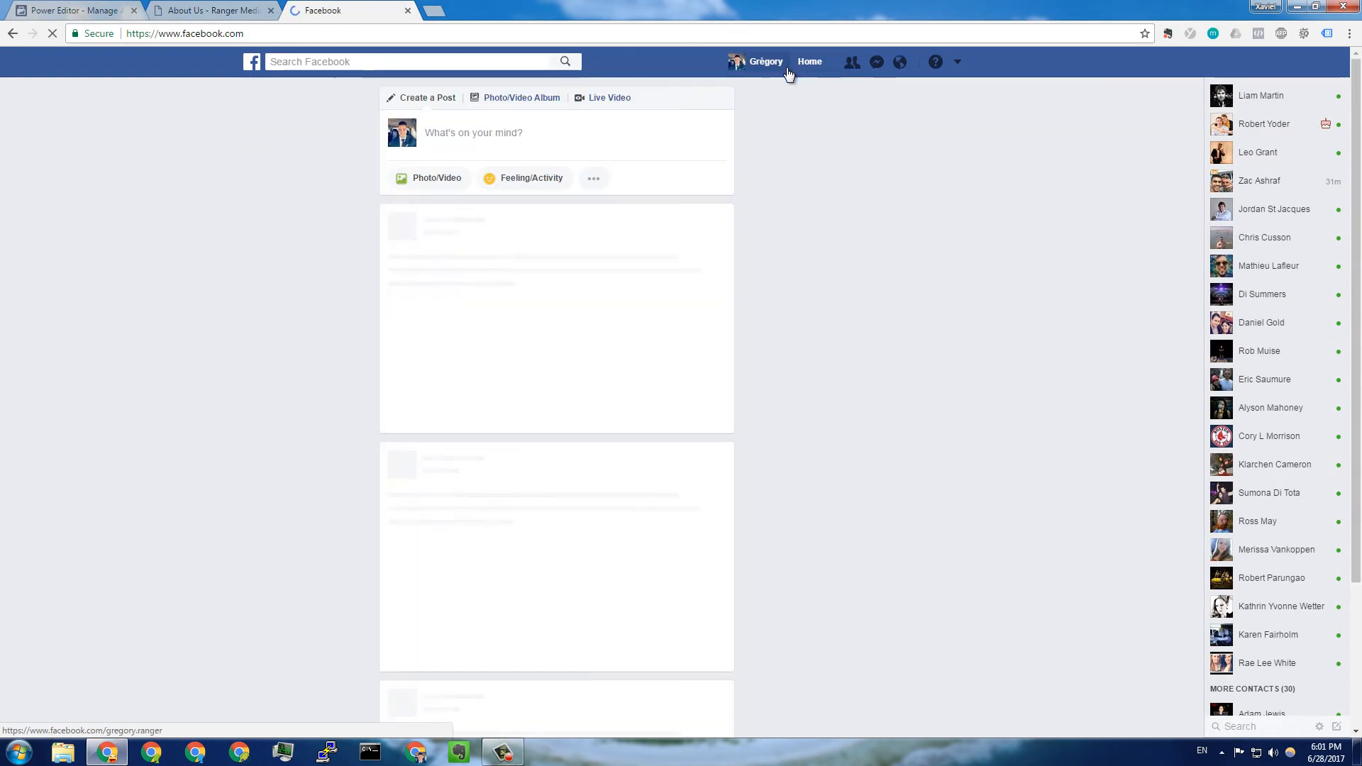
pyautogui.scroll(-13, 630, 222)
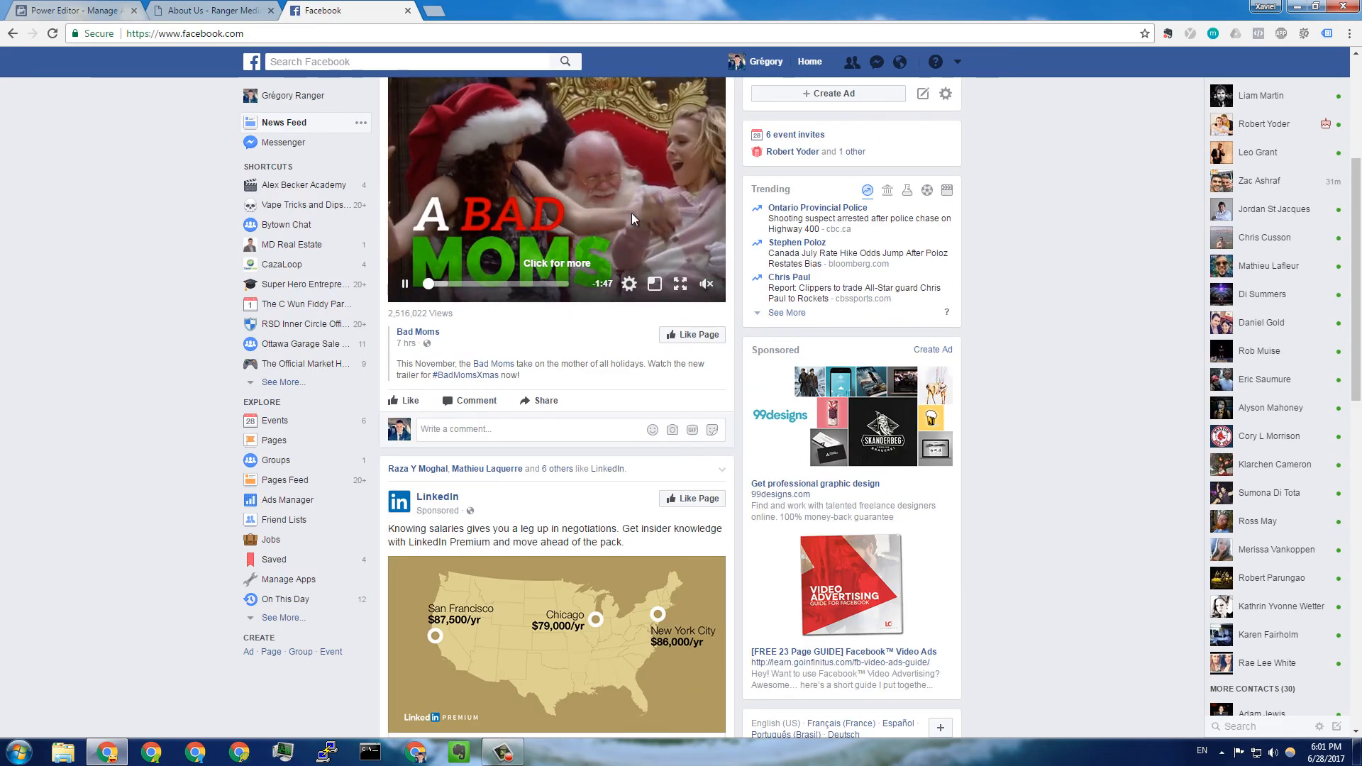
pyautogui.scroll(-15, 628, 221)
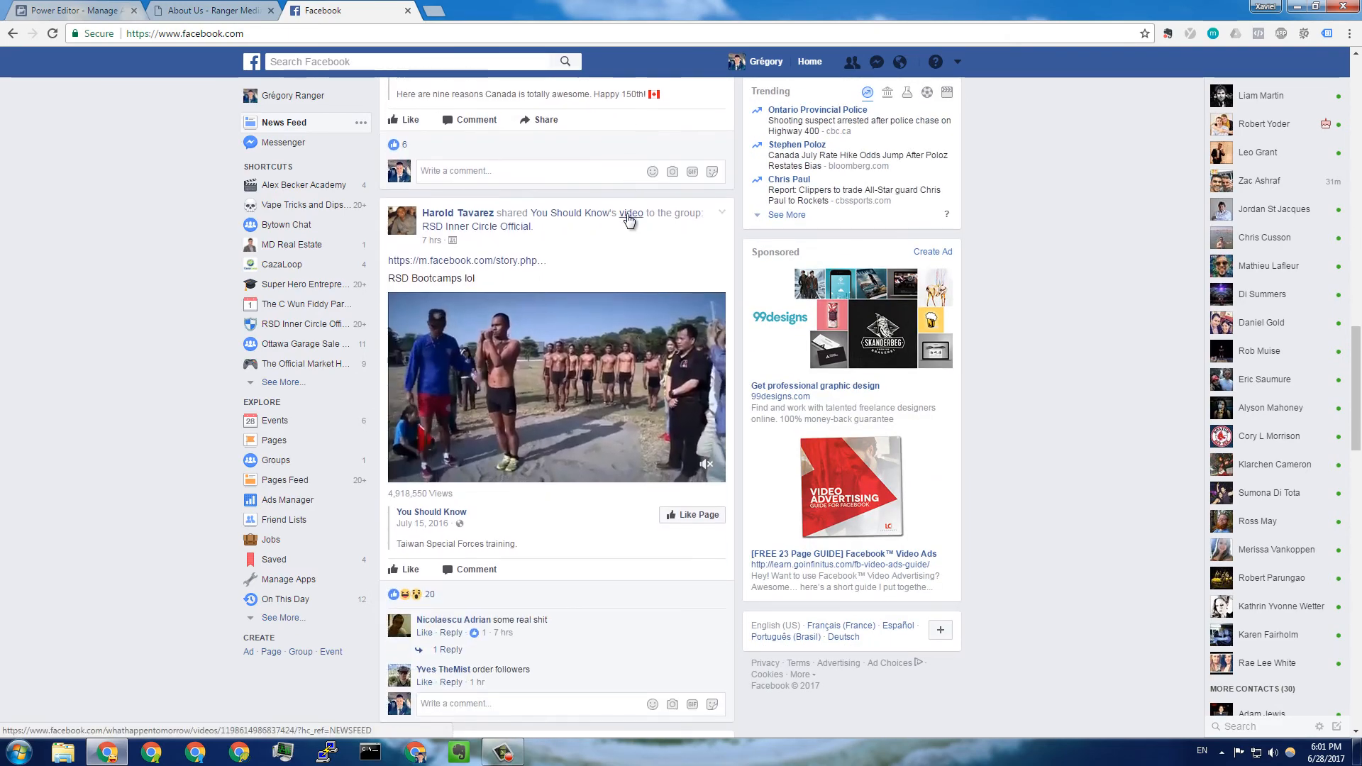
pyautogui.scroll(-15, 617, 217)
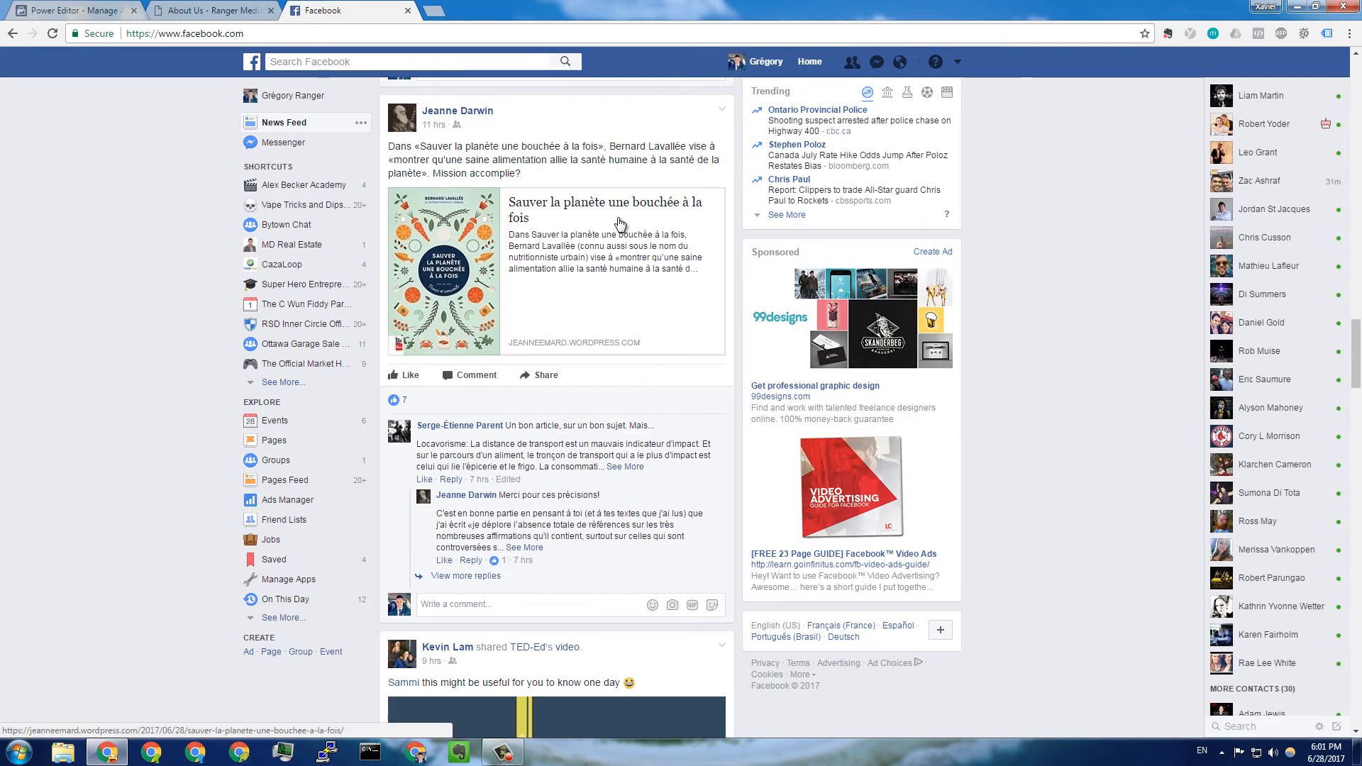
pyautogui.scroll(-15, 618, 222)
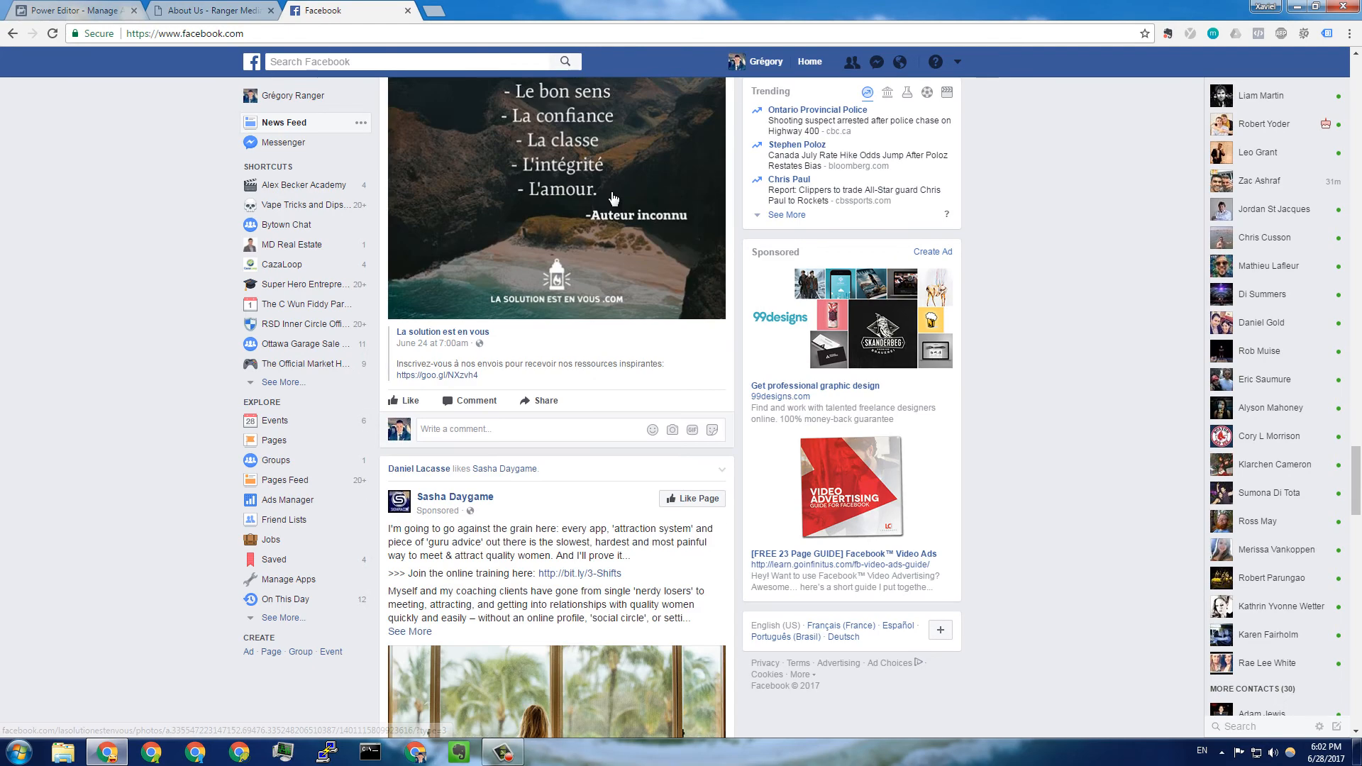
pyautogui.scroll(-15, 608, 200)
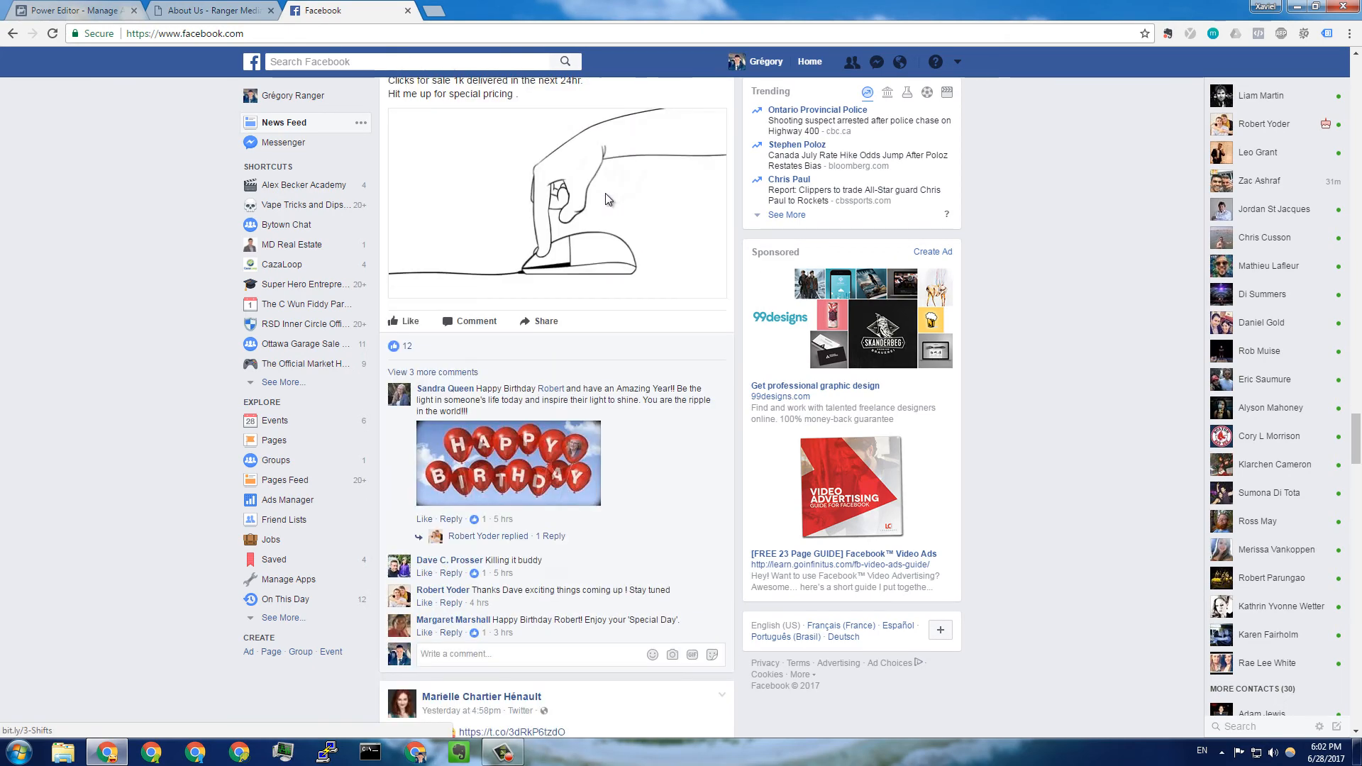
pyautogui.scroll(-15, 605, 205)
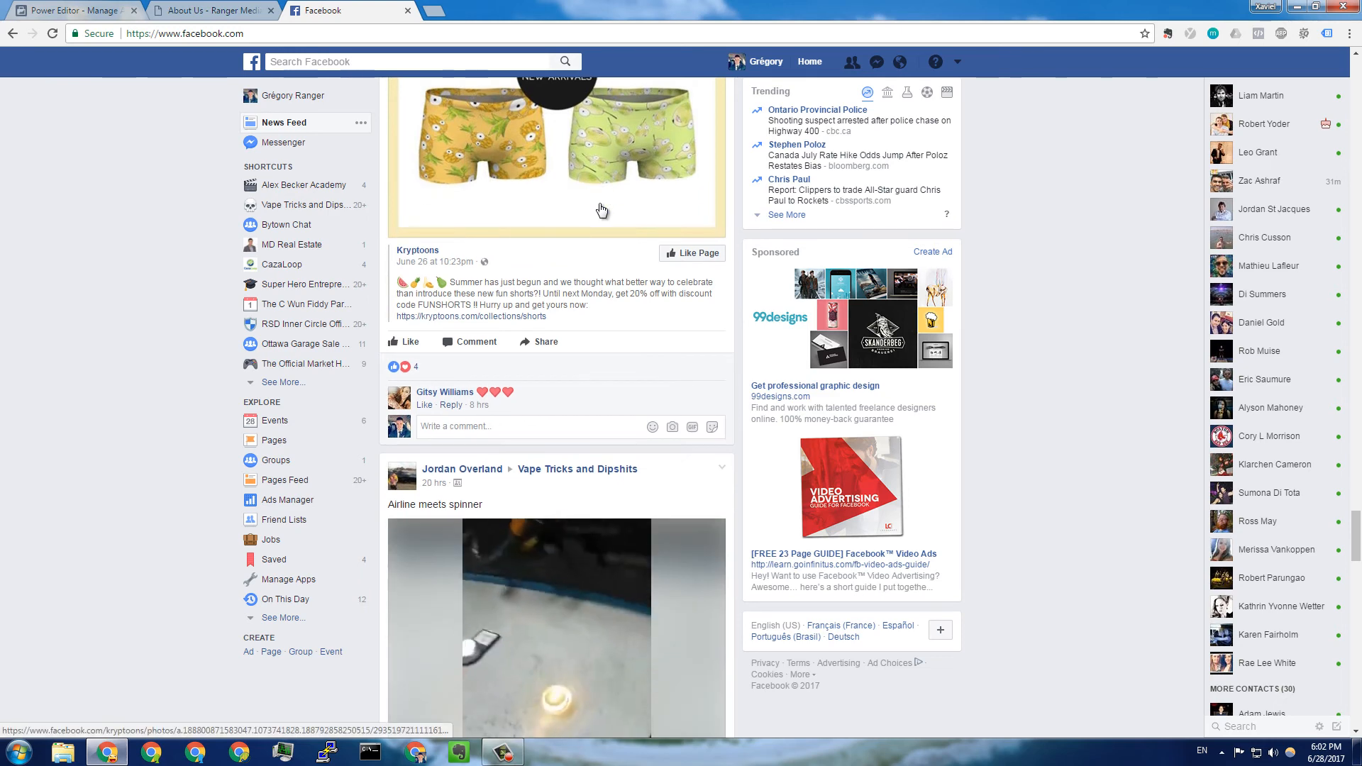
pyautogui.scroll(-15, 582, 223)
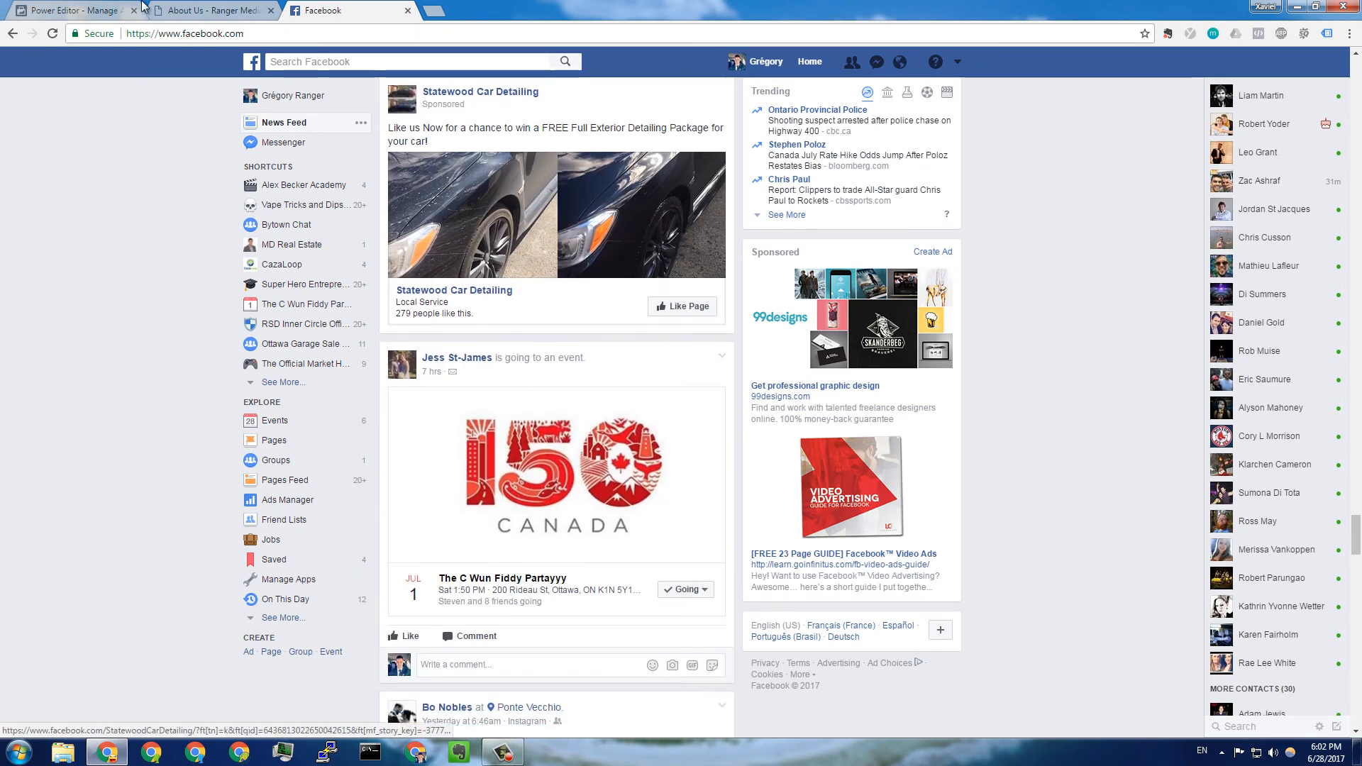
pyautogui.click(87, 8)
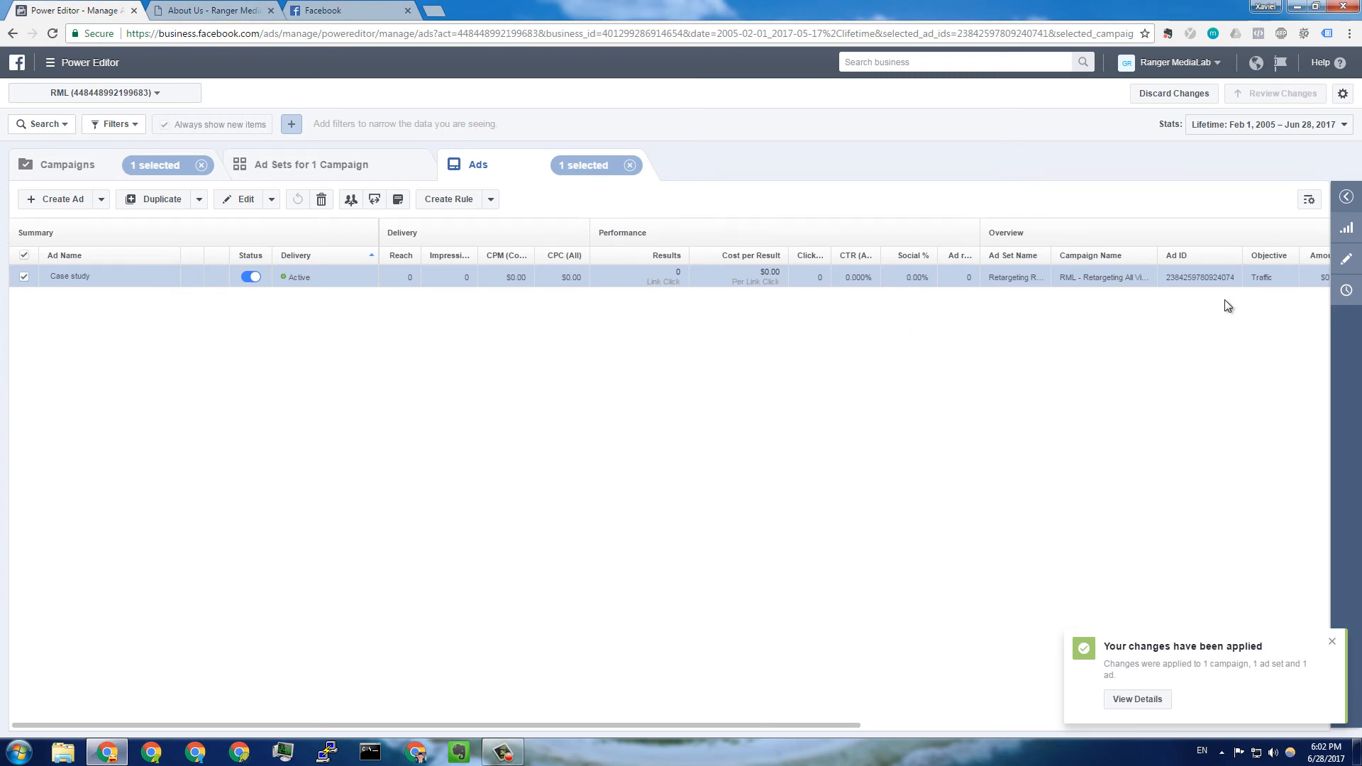